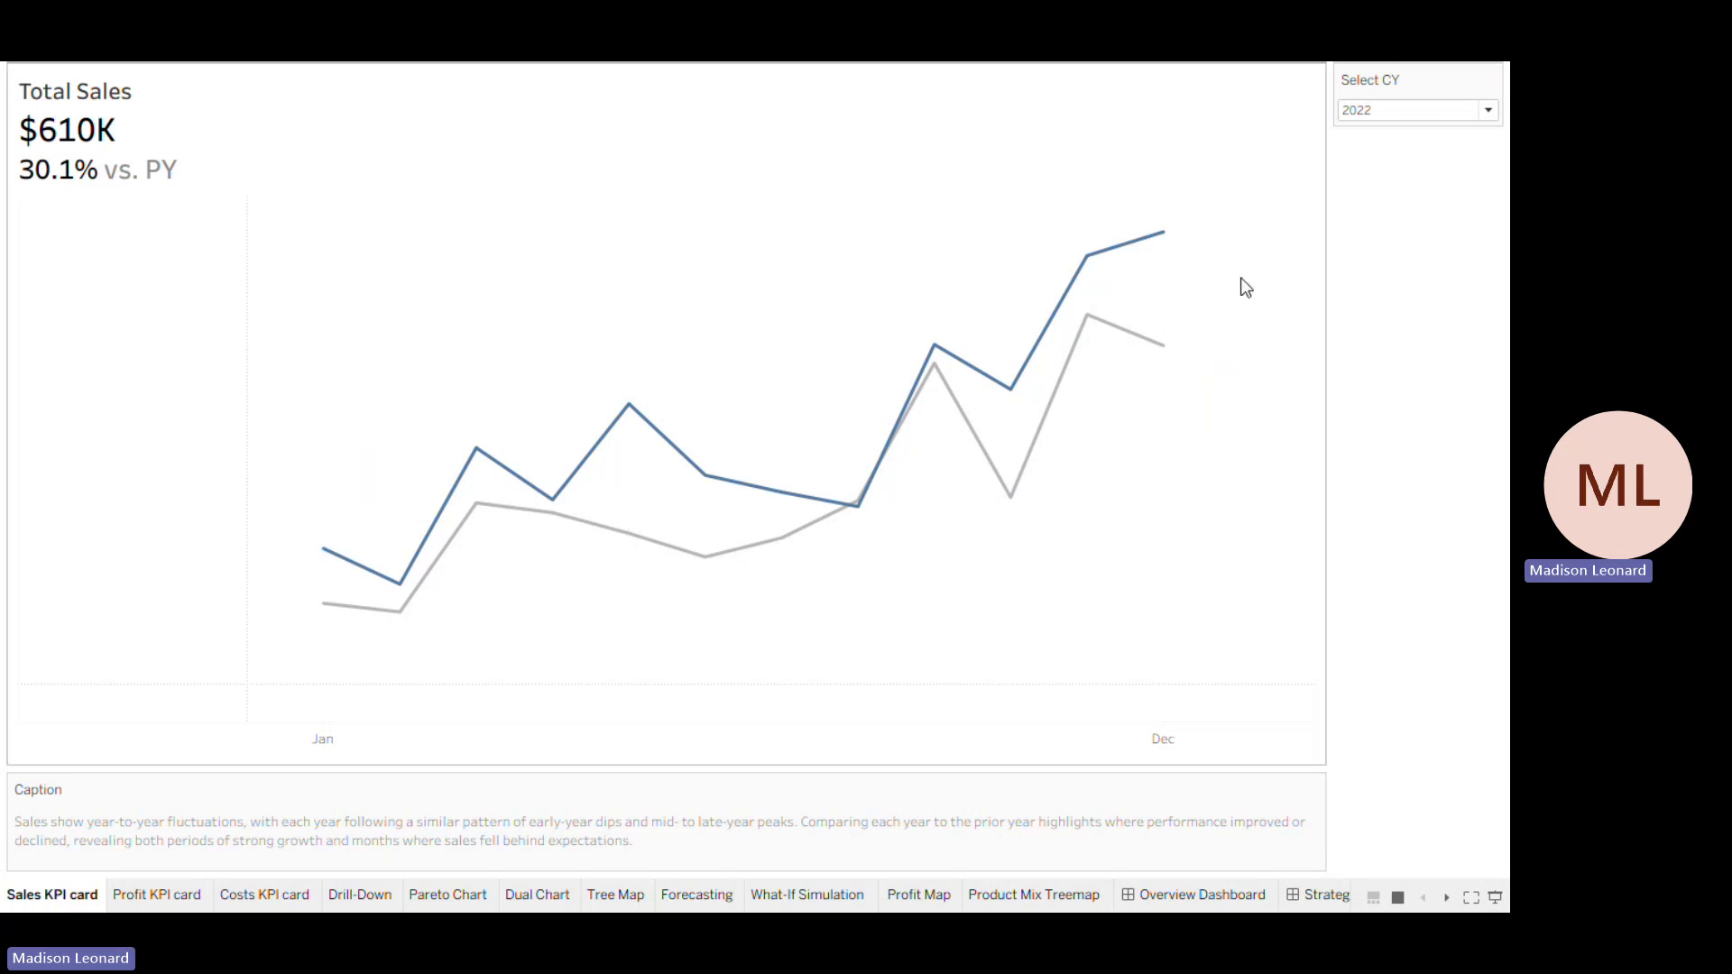
- Compare the Total Sales KPI trend against the prior year for 2021 and 2023 by switching the current year
click(1384, 109)
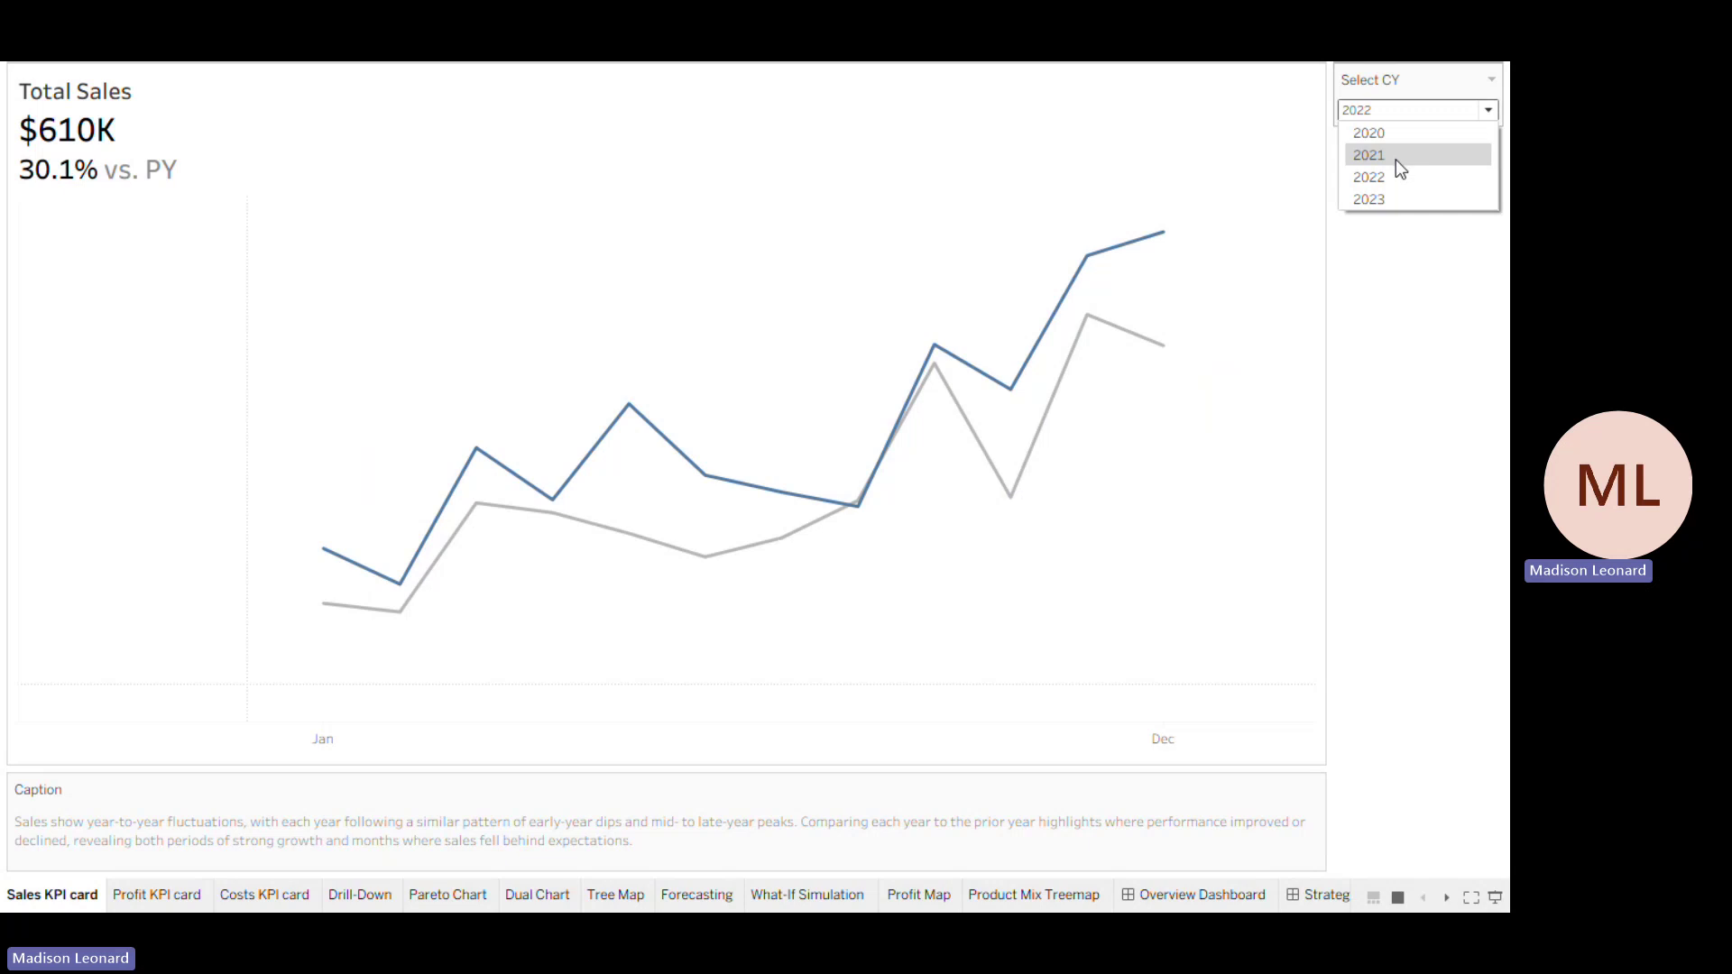
click(1394, 159)
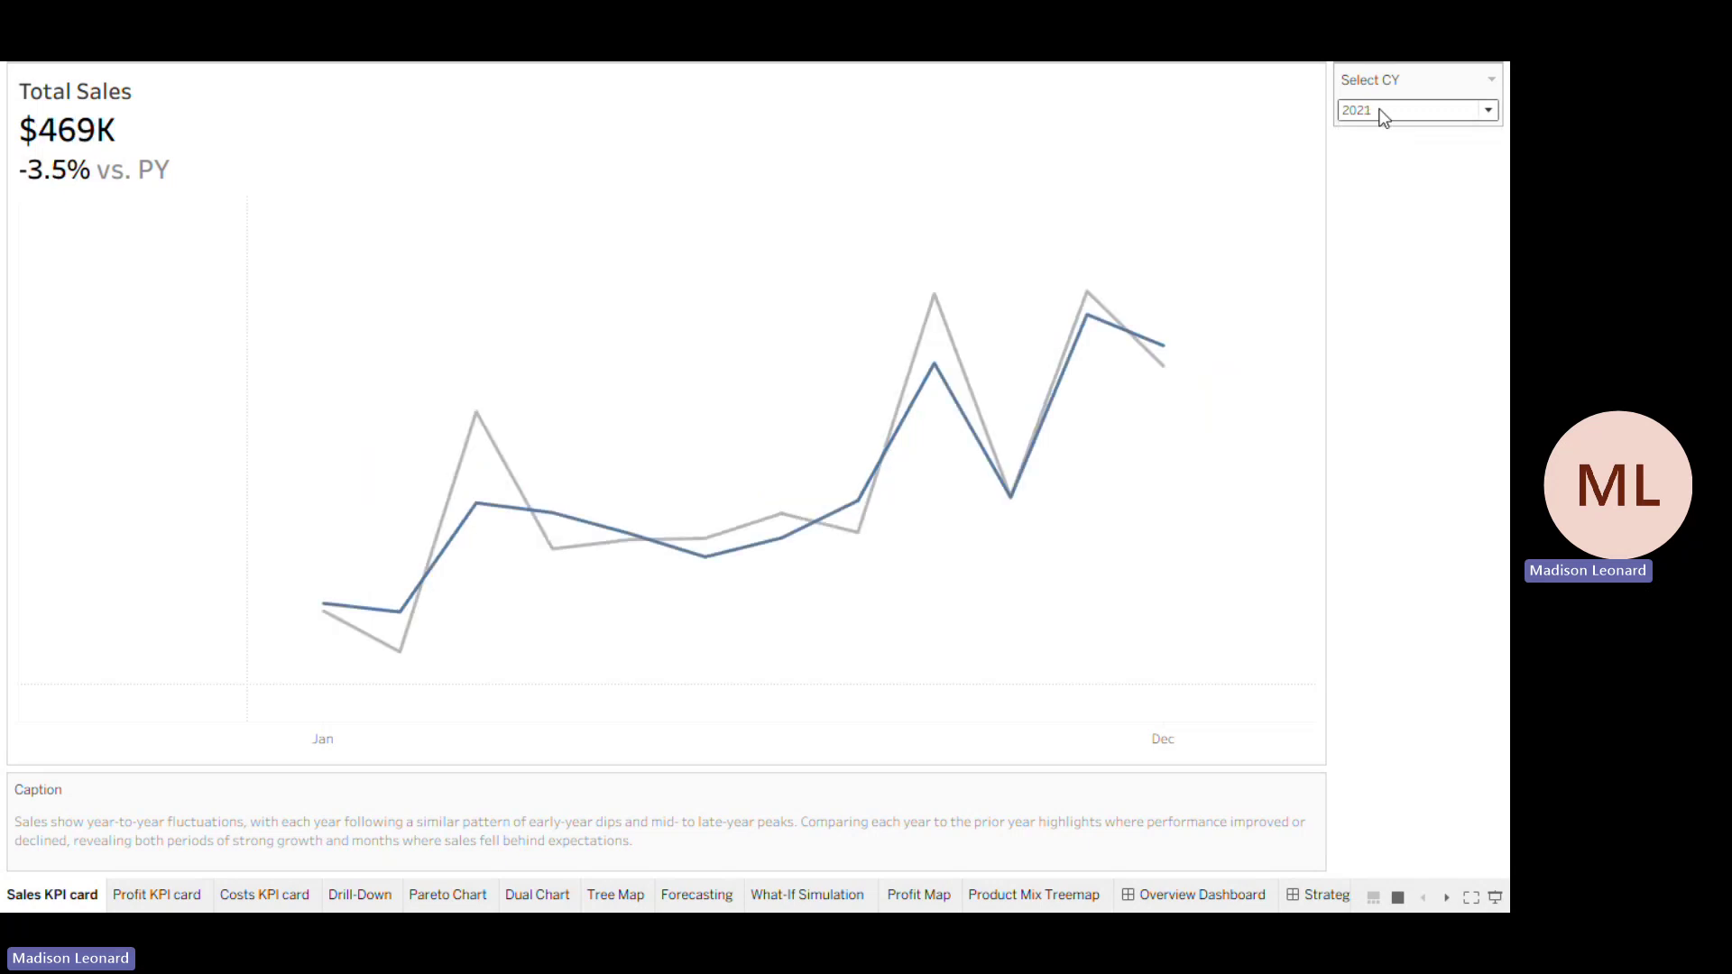
click(1384, 111)
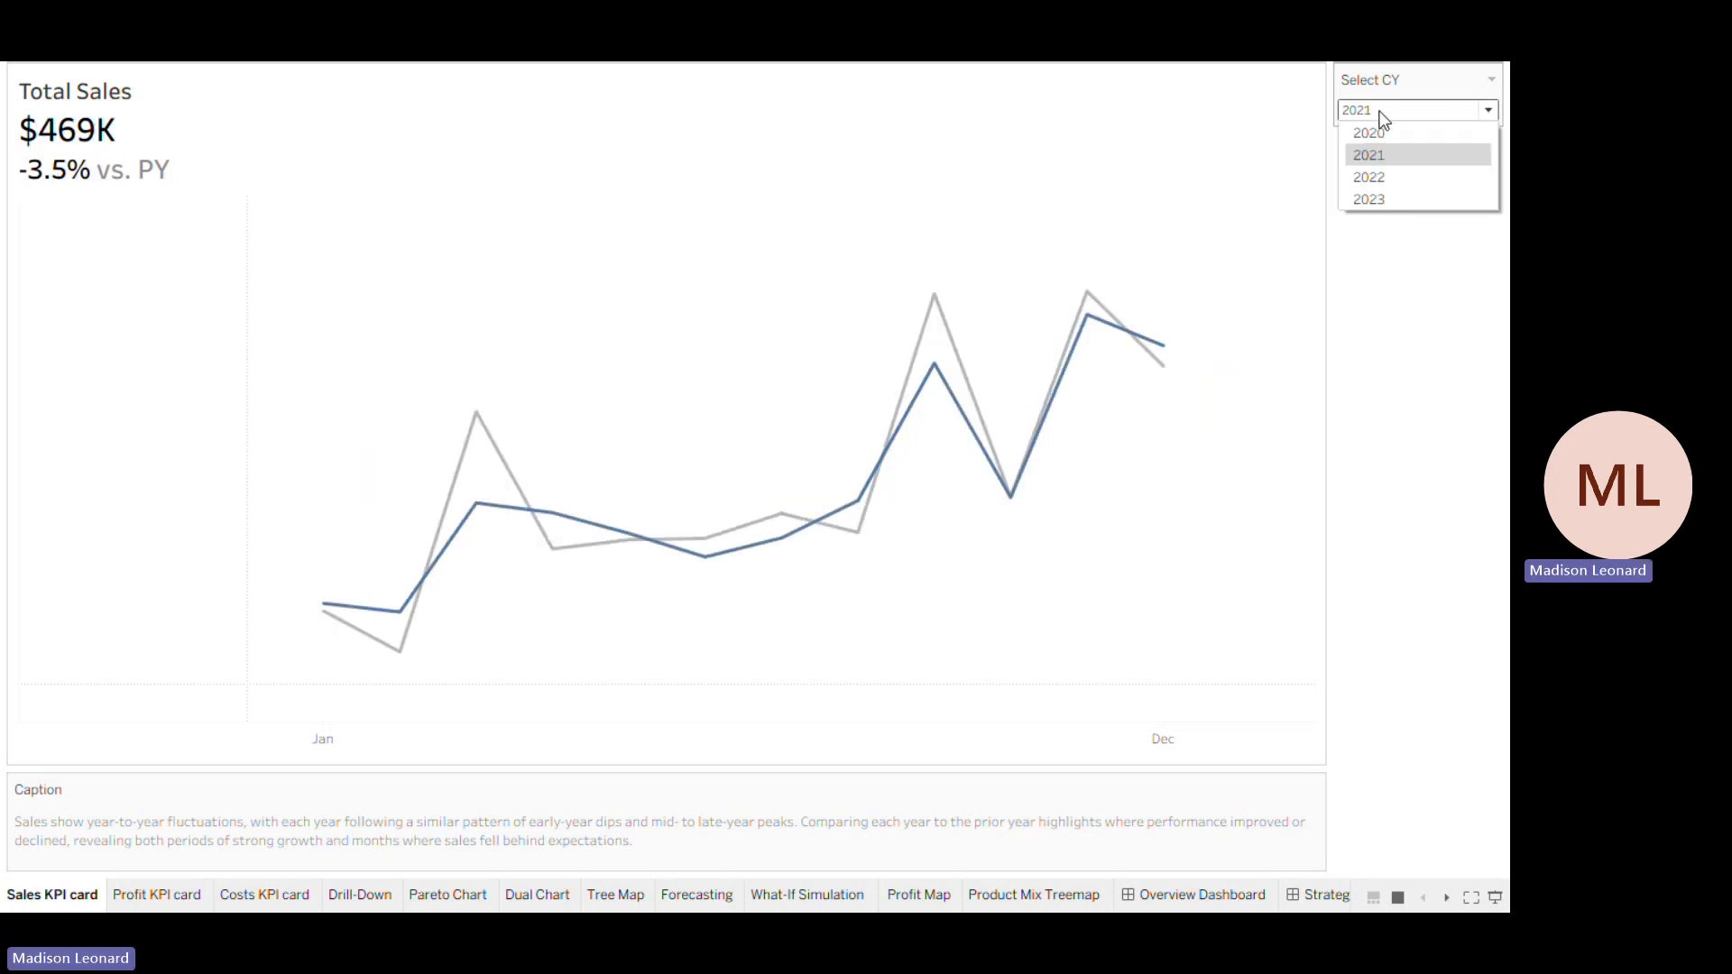
click(1448, 203)
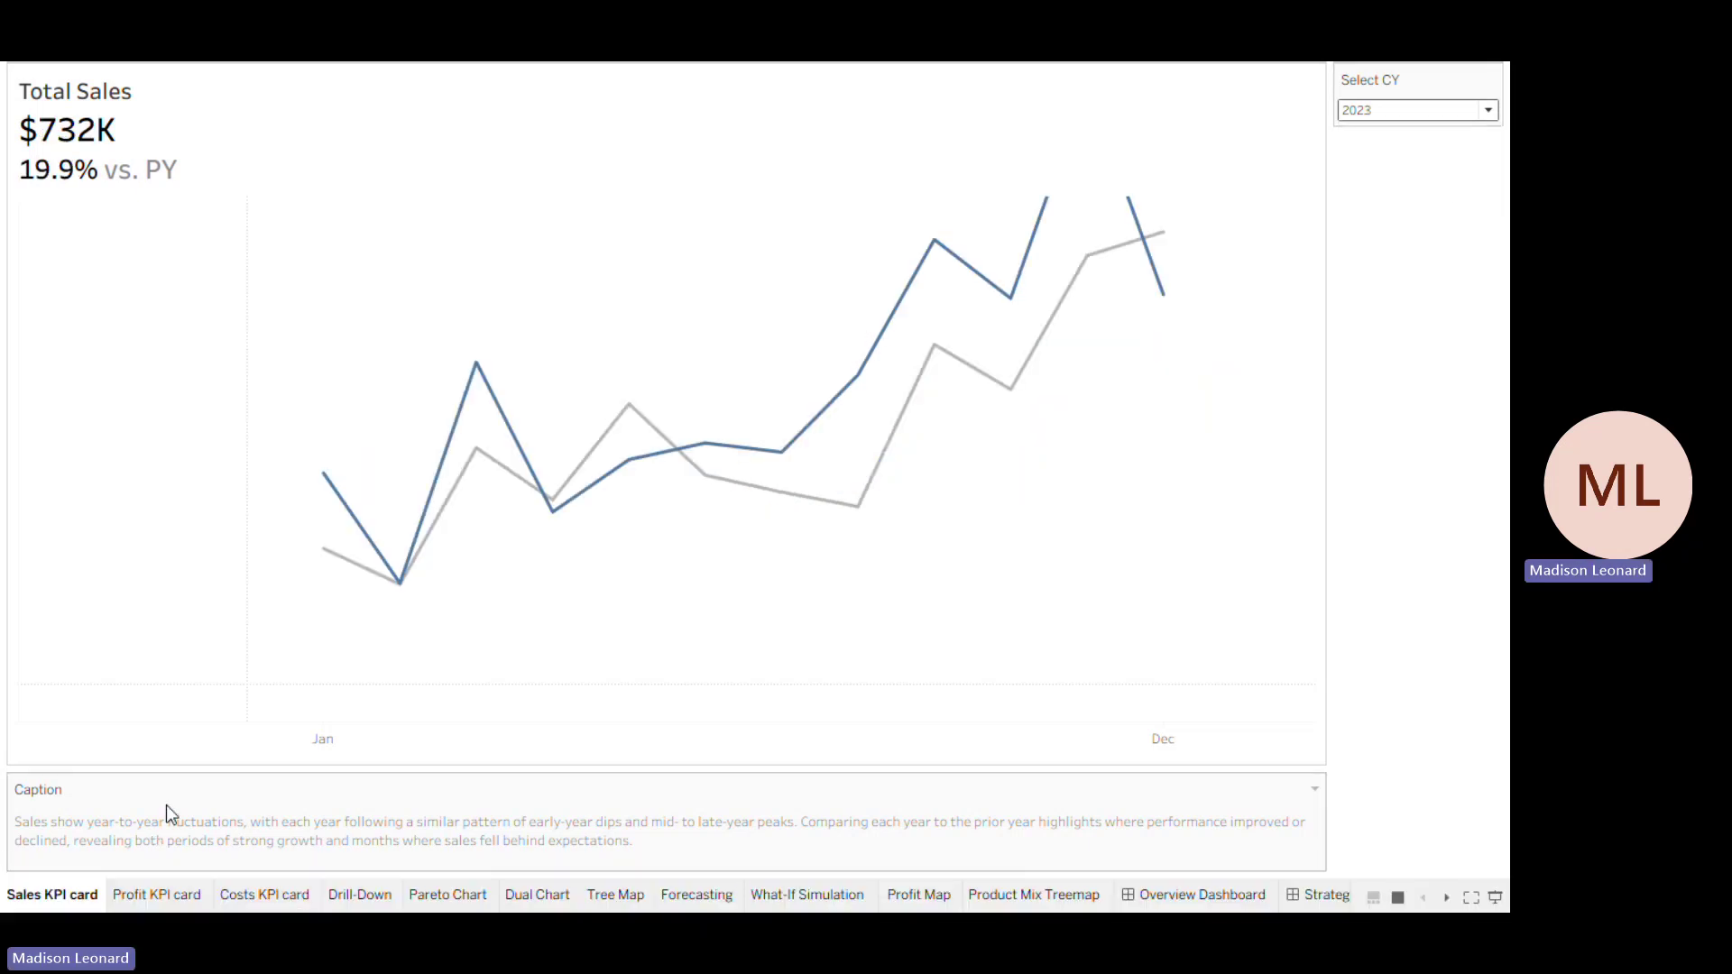
- View the Profit KPI card and switch its current year to 2022 and then 2021 to compare profit trends
click(157, 897)
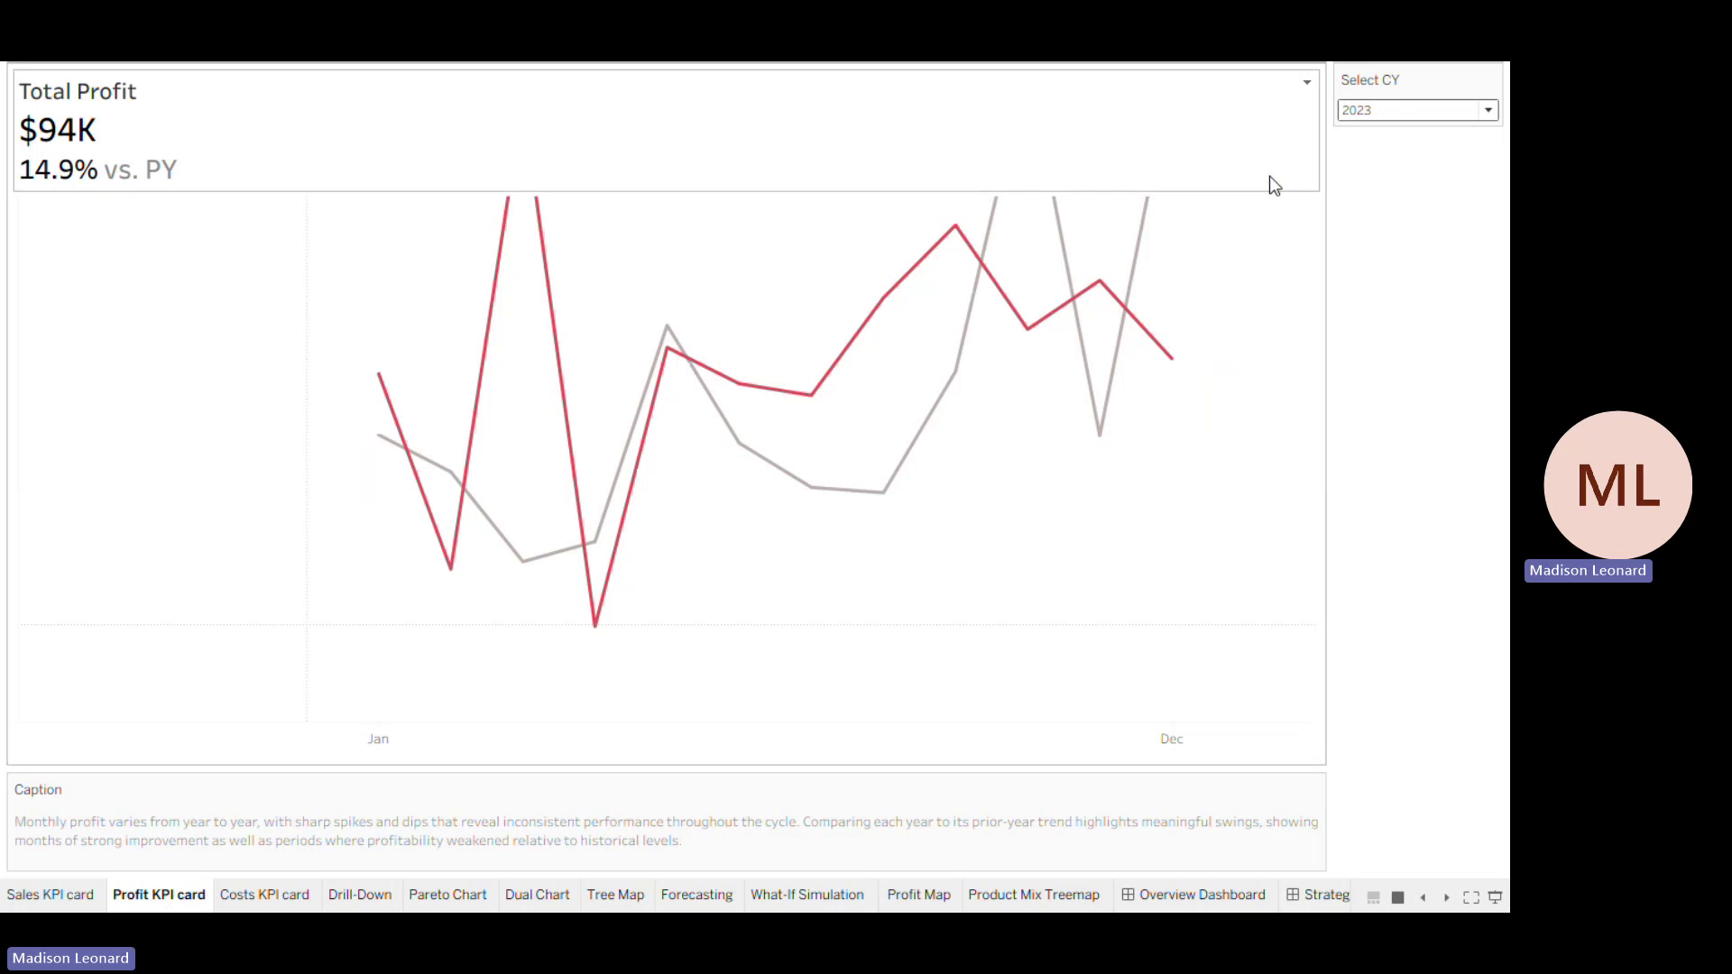
click(1363, 114)
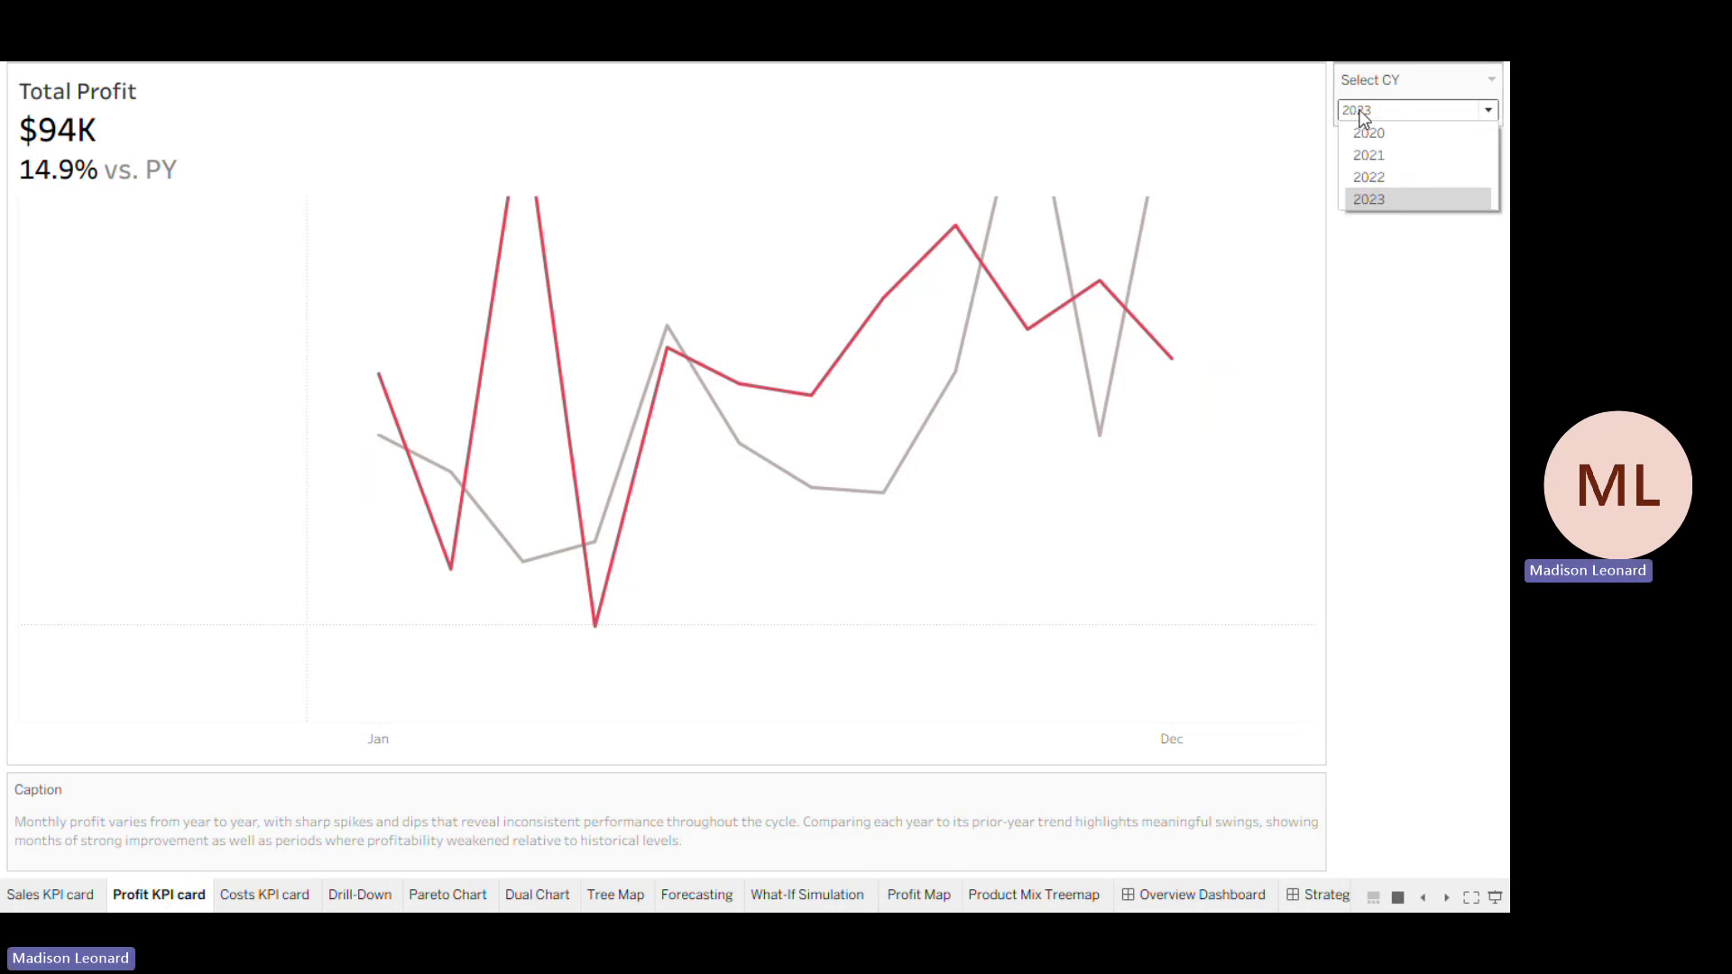
click(1382, 169)
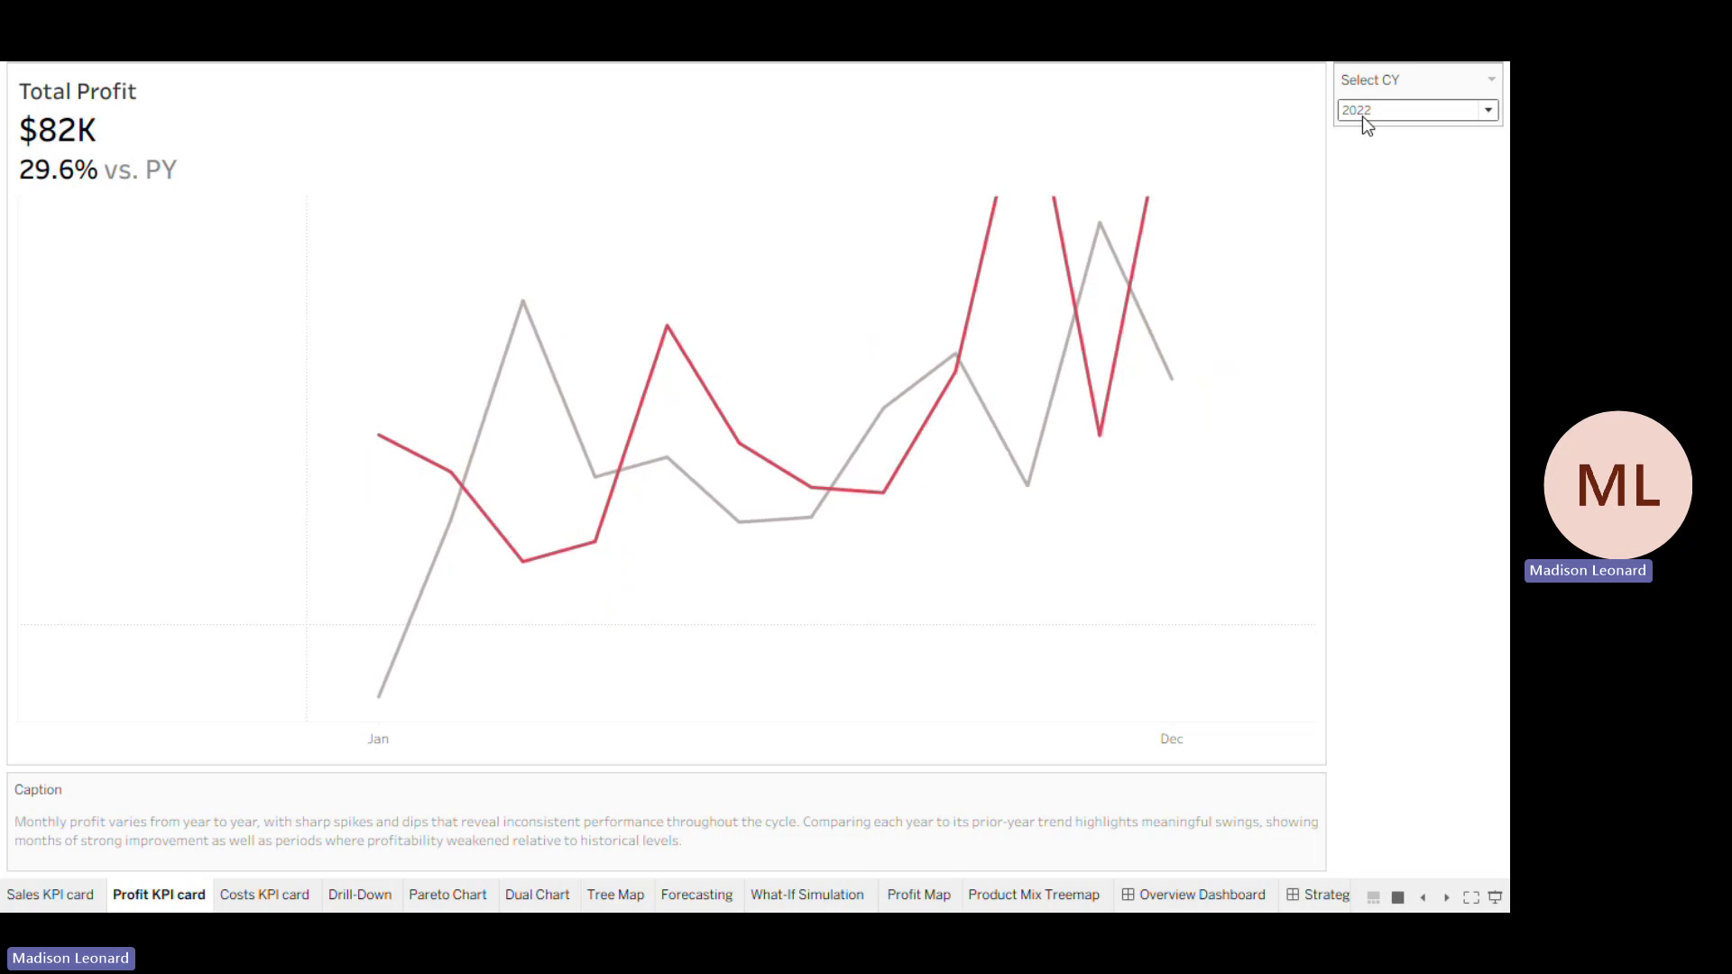
click(1362, 117)
click(1386, 159)
click(1382, 112)
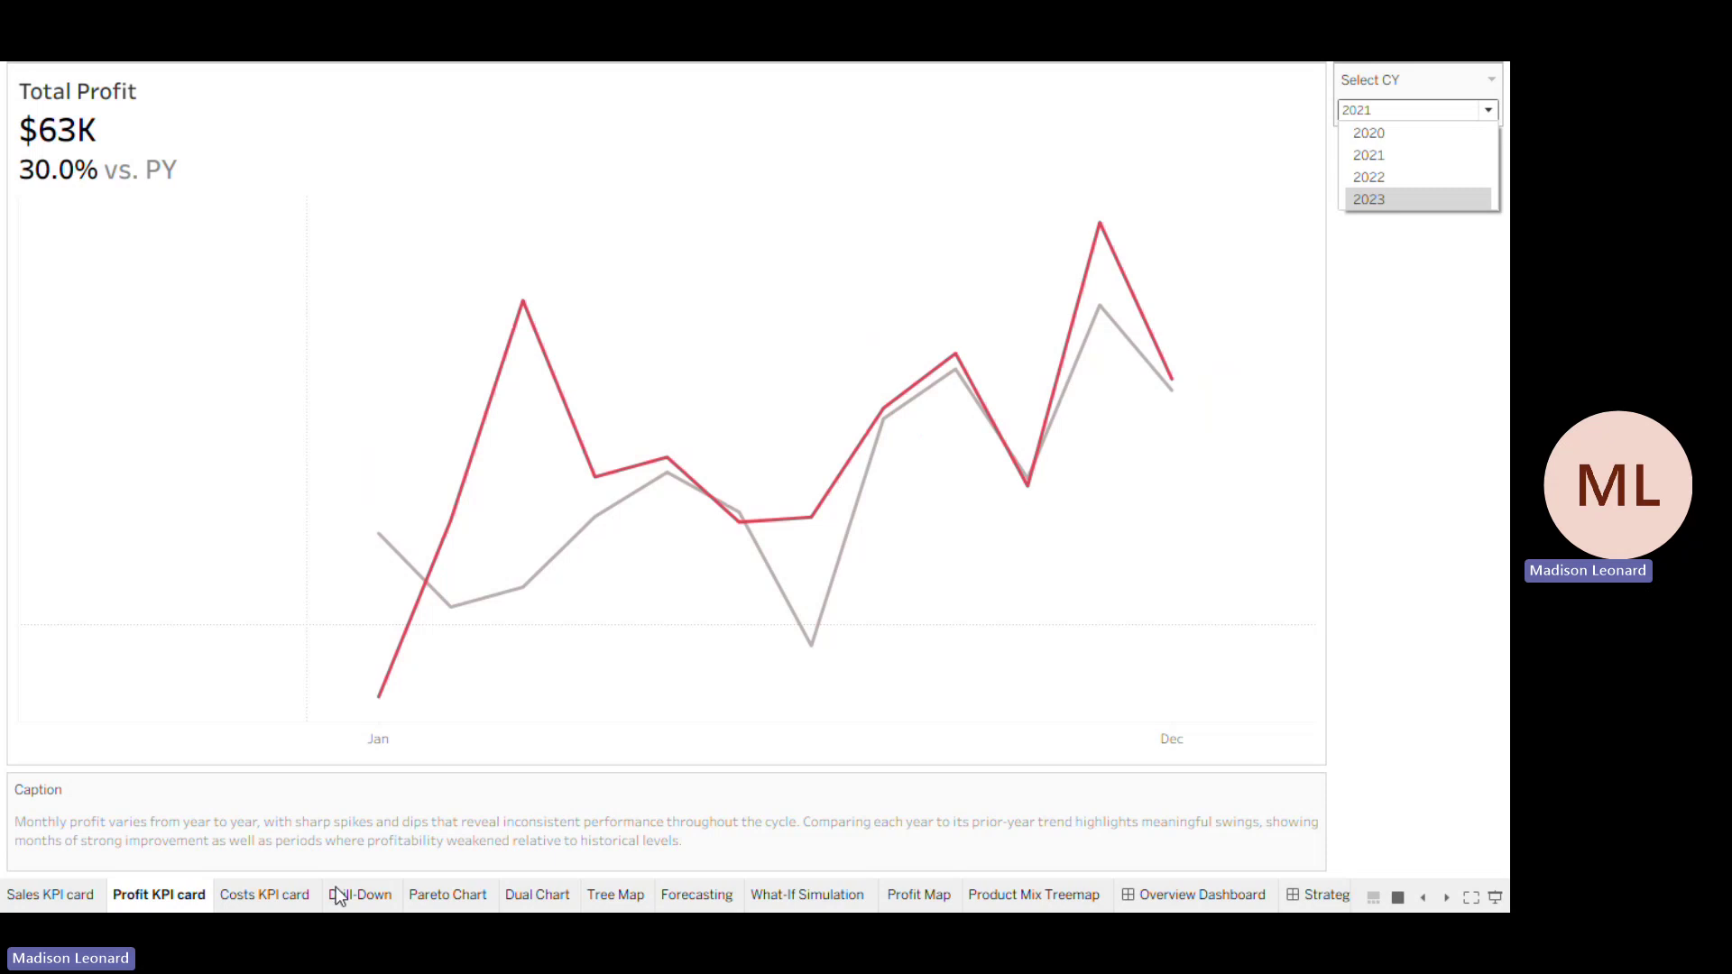
click(242, 905)
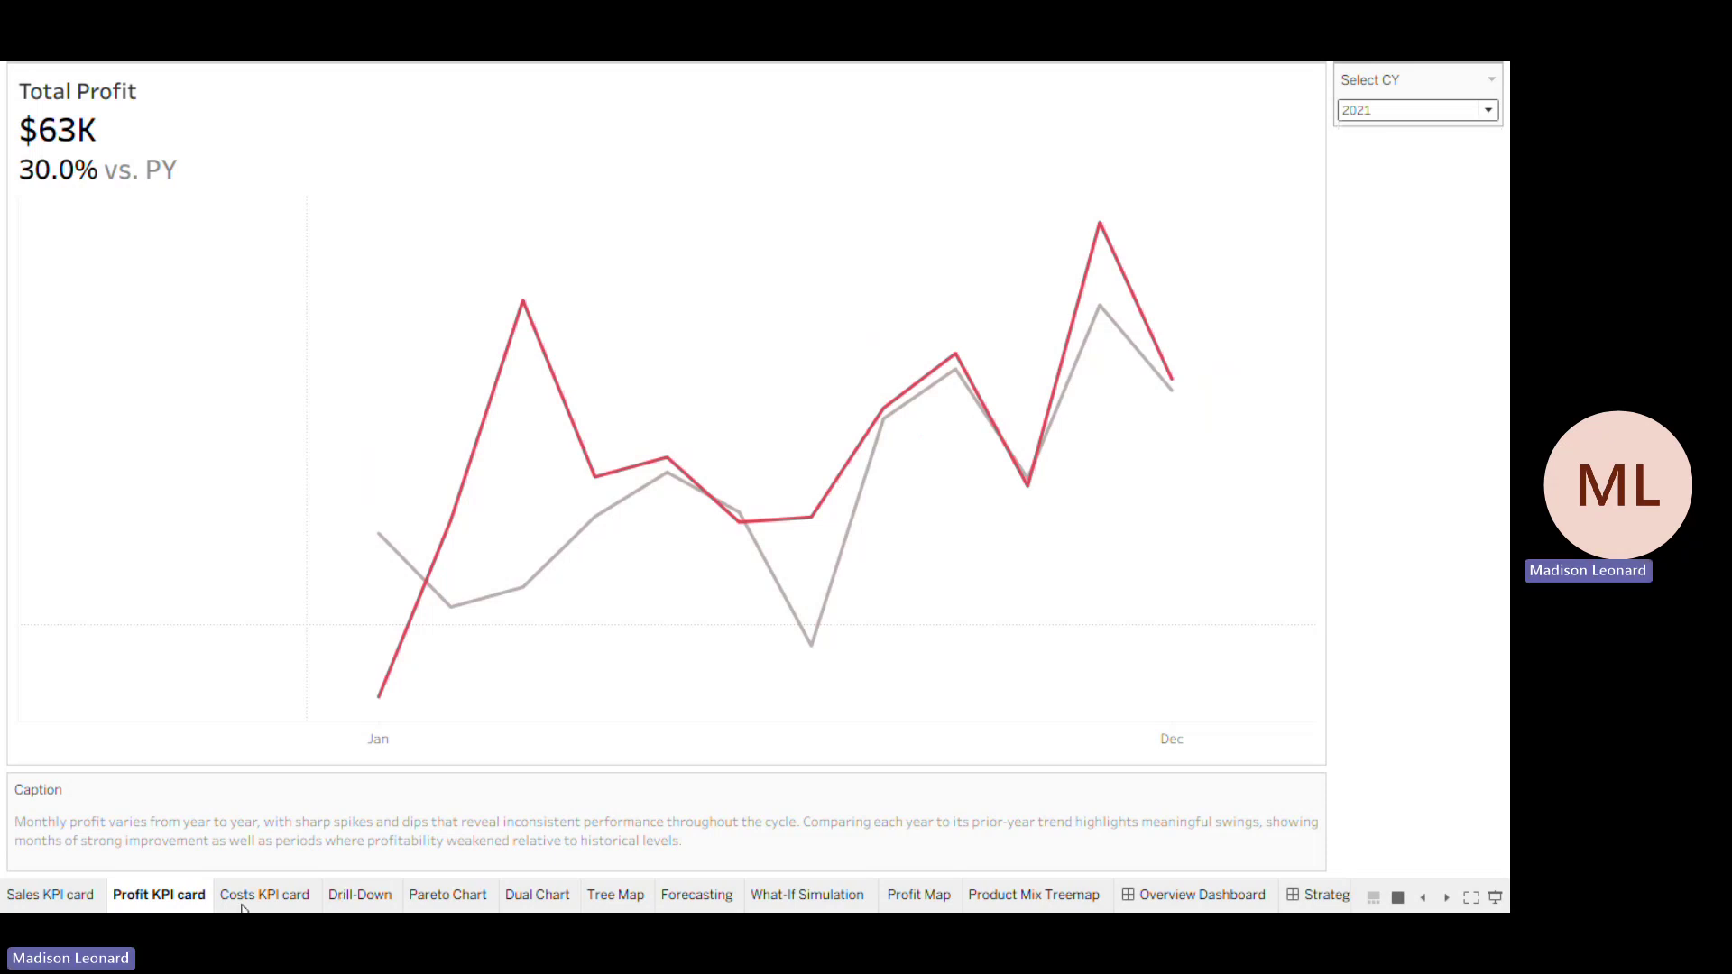
- View the Costs KPI card and switch its current year to 2022 and then 2023 to compare cost trends
click(274, 889)
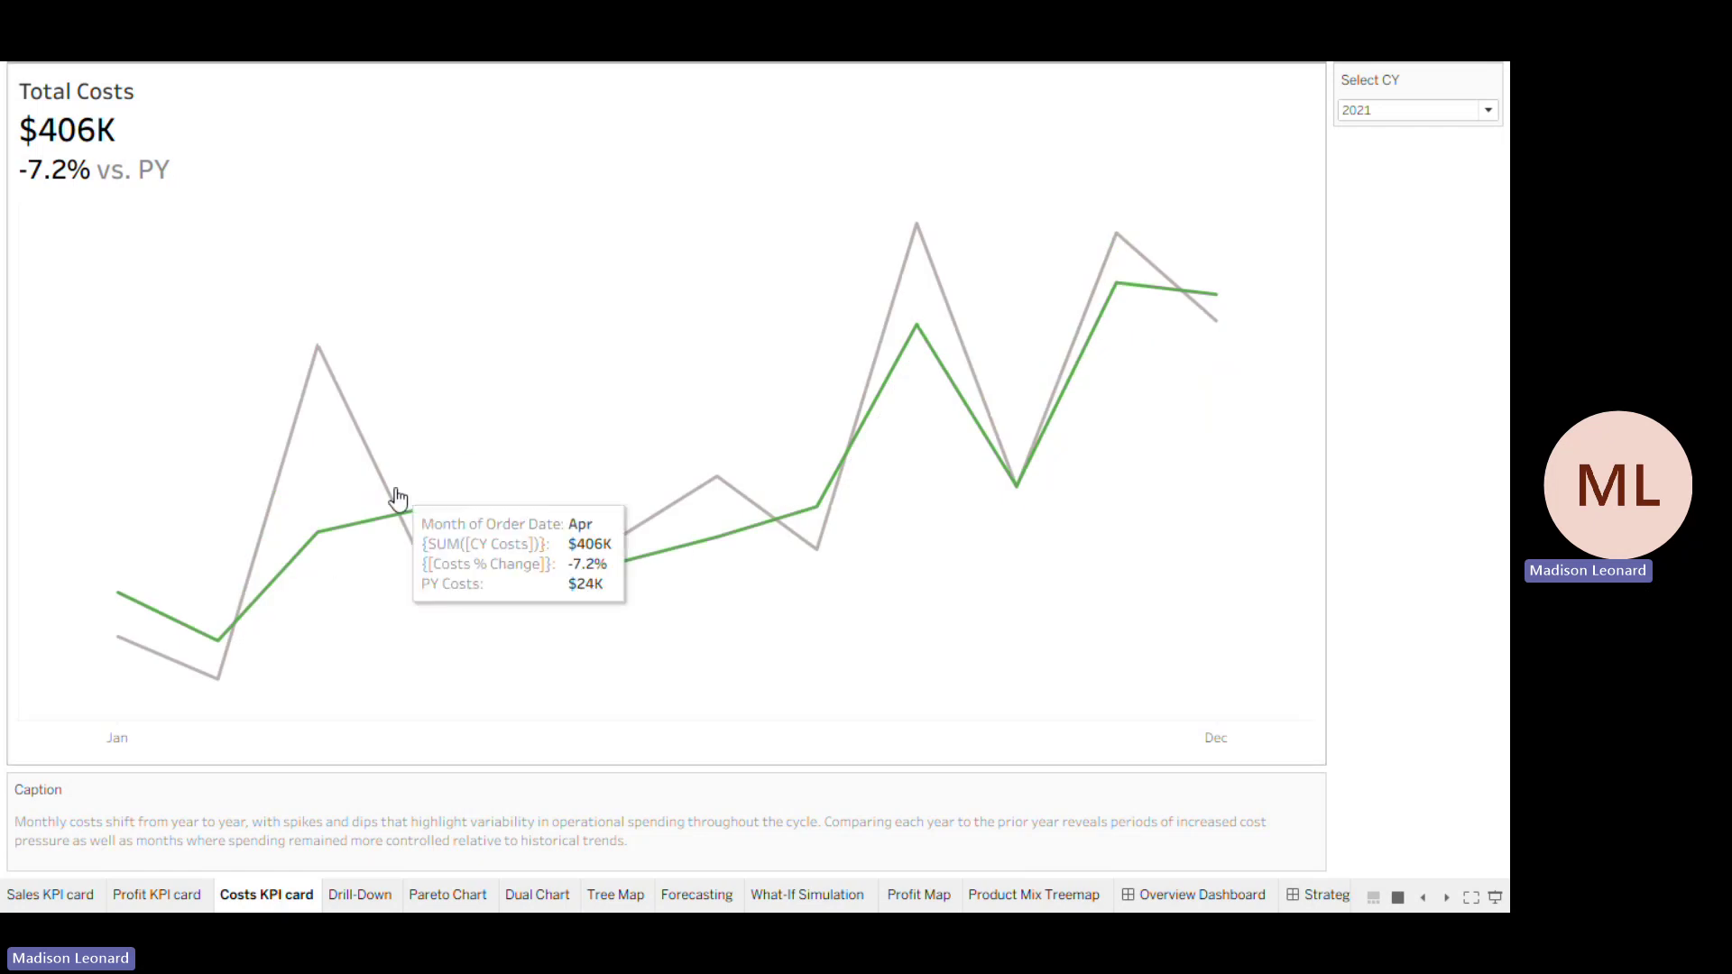
click(1386, 109)
click(1407, 178)
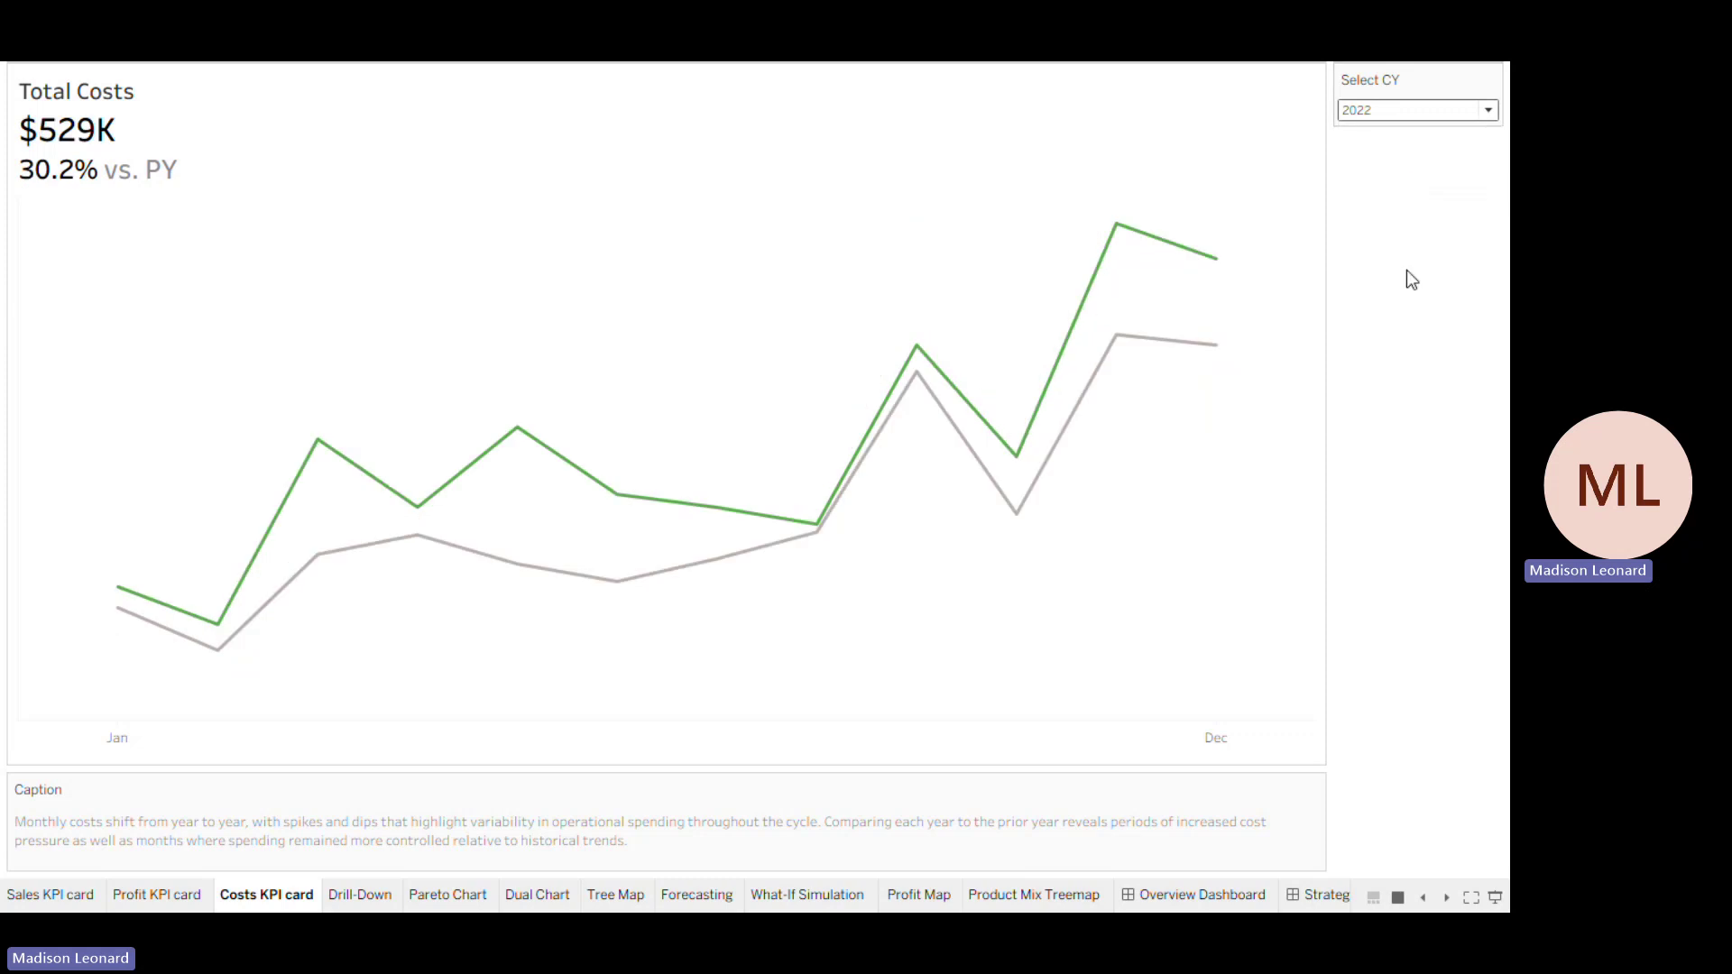
click(1389, 110)
click(1403, 193)
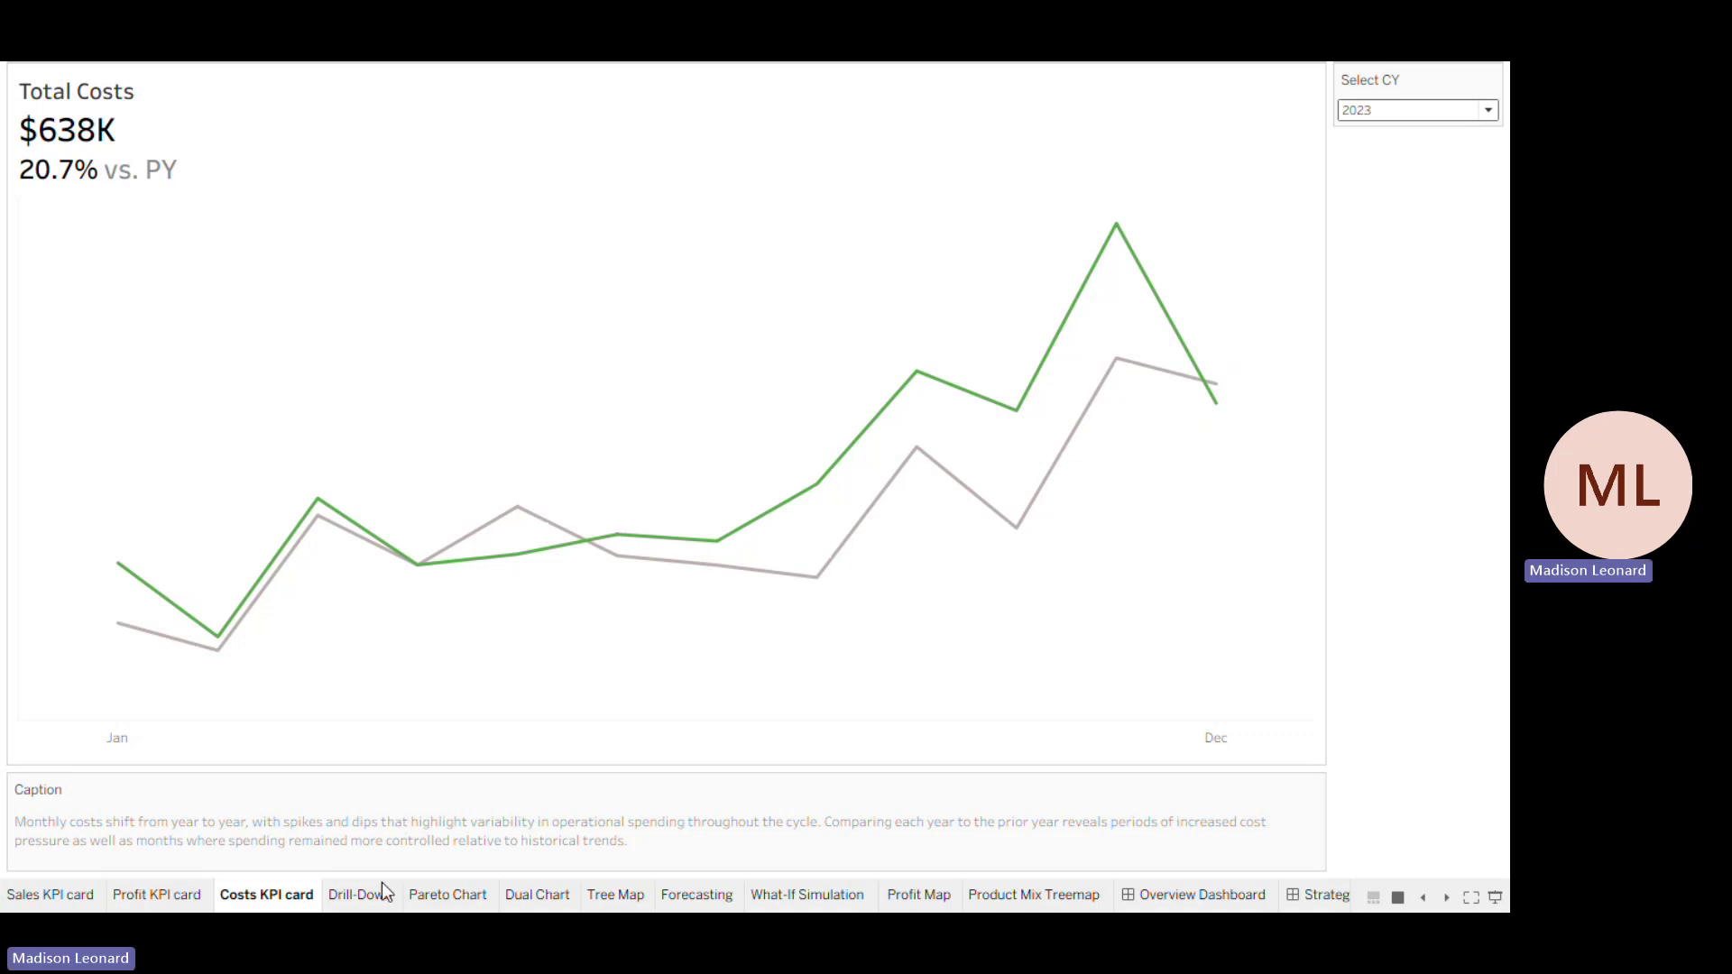
- Drill down into the Furniture category on the Drill-Down sheet and inspect sales and profit of its sub-categories
click(360, 895)
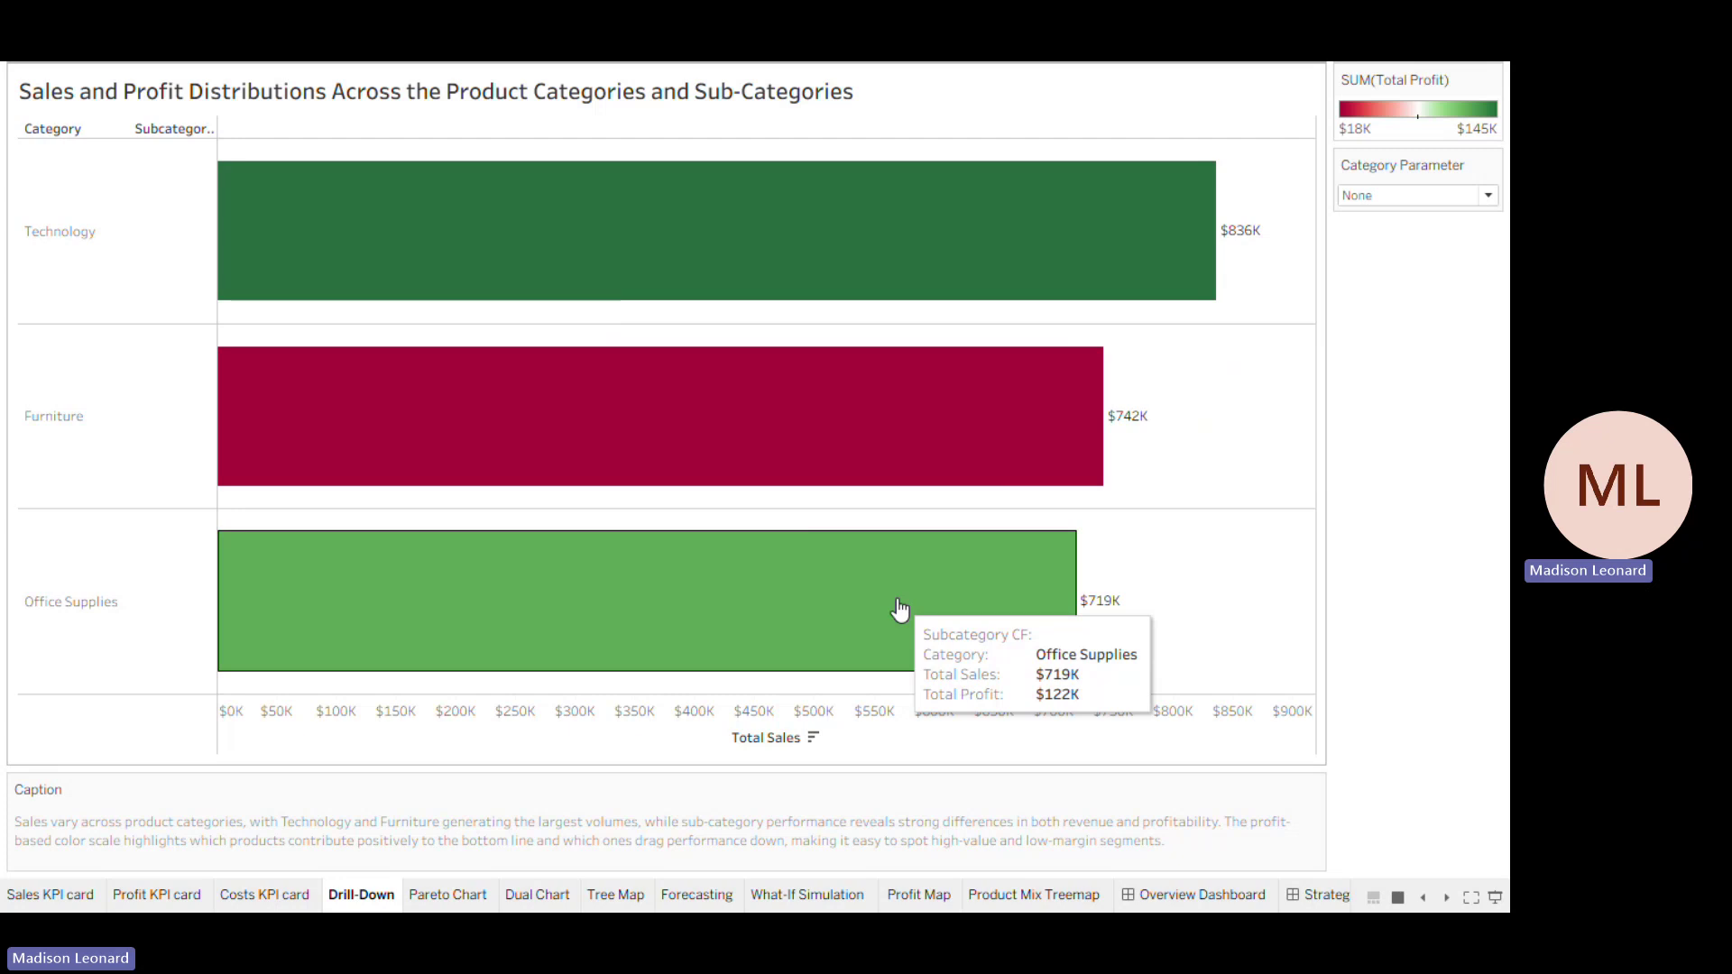
click(1406, 197)
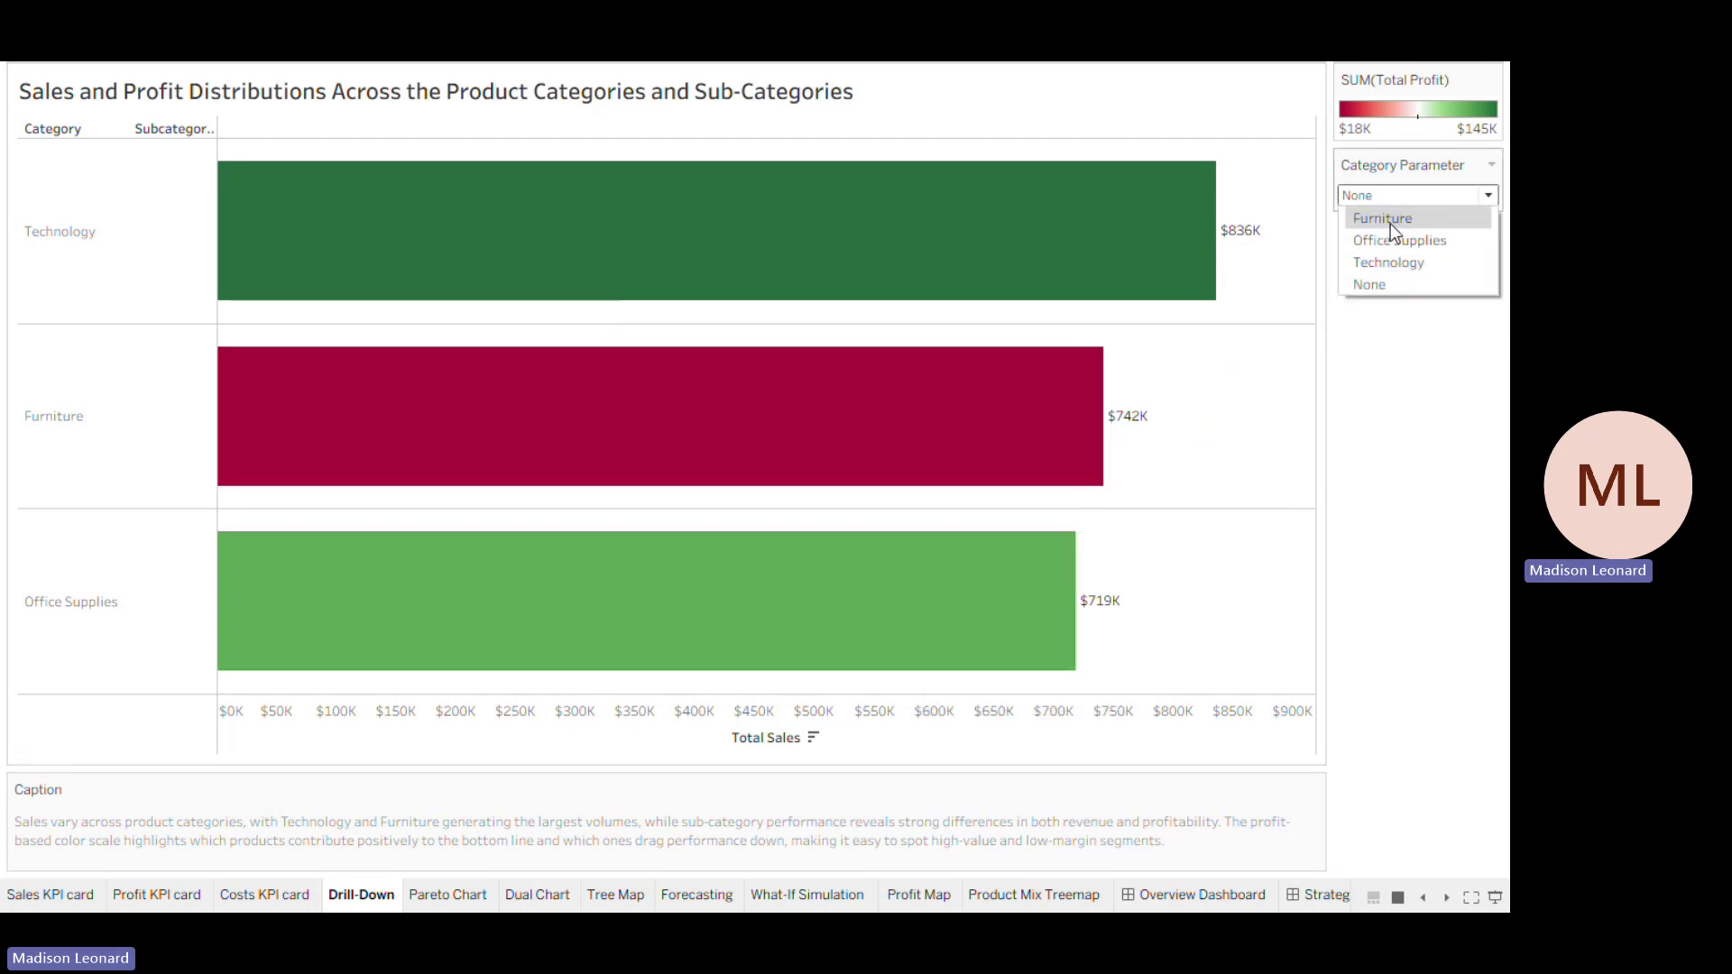
click(1389, 222)
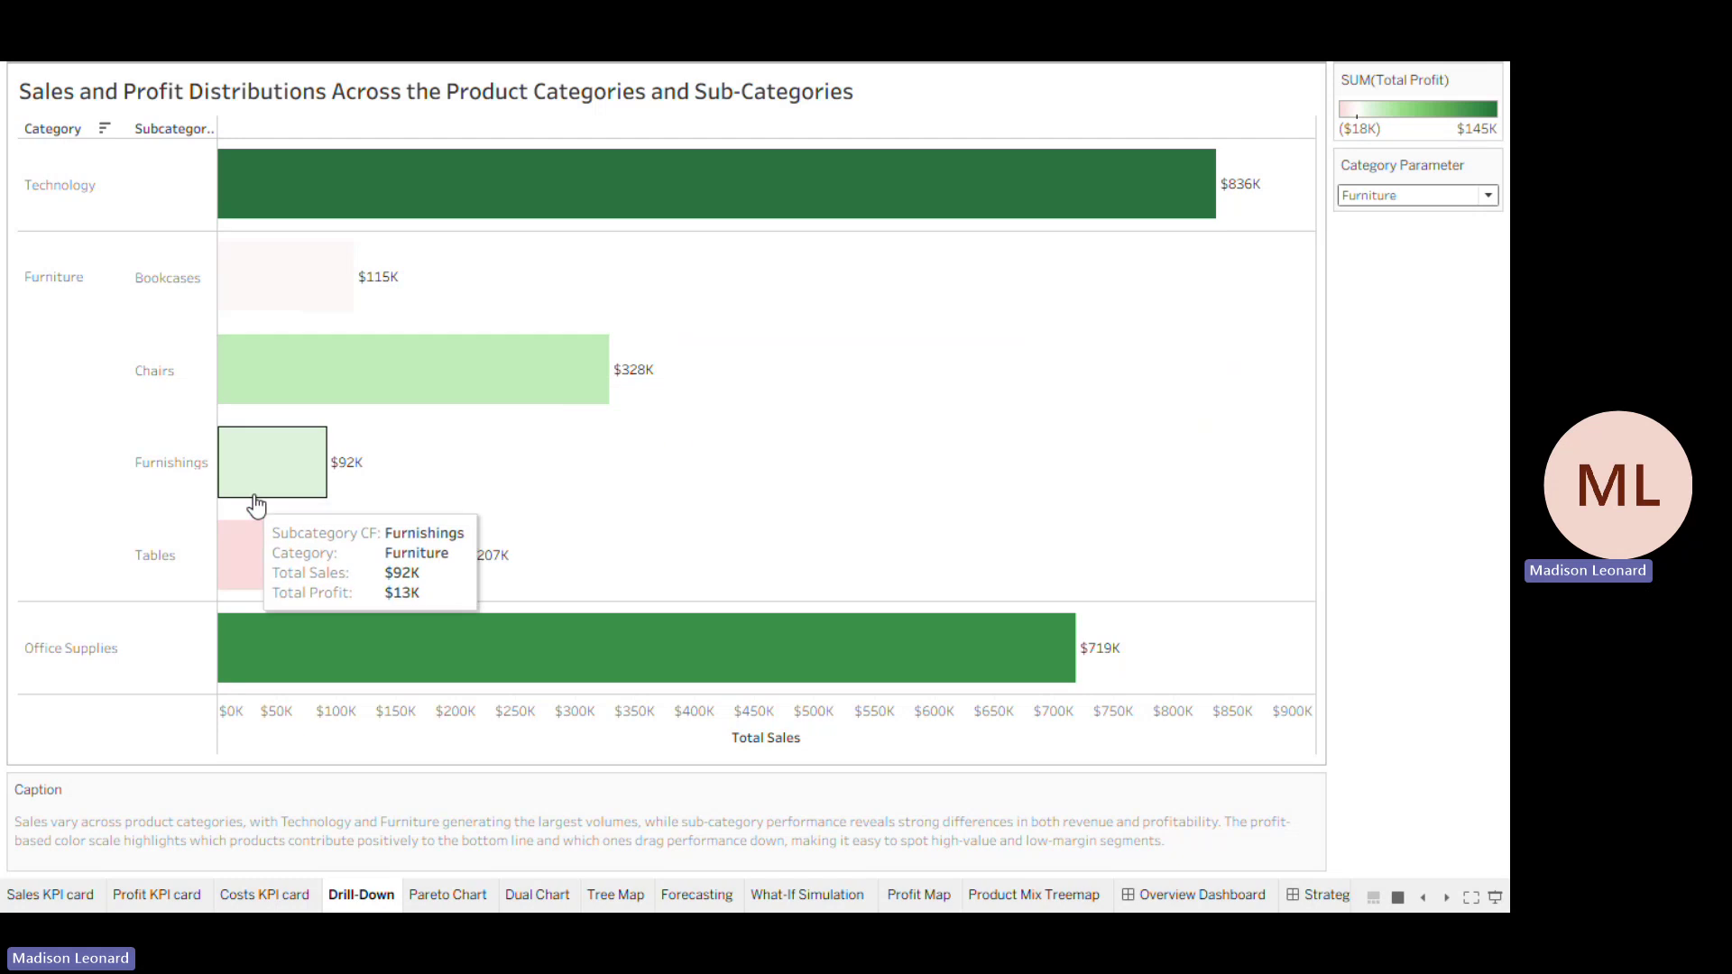
mouse_move(352, 580)
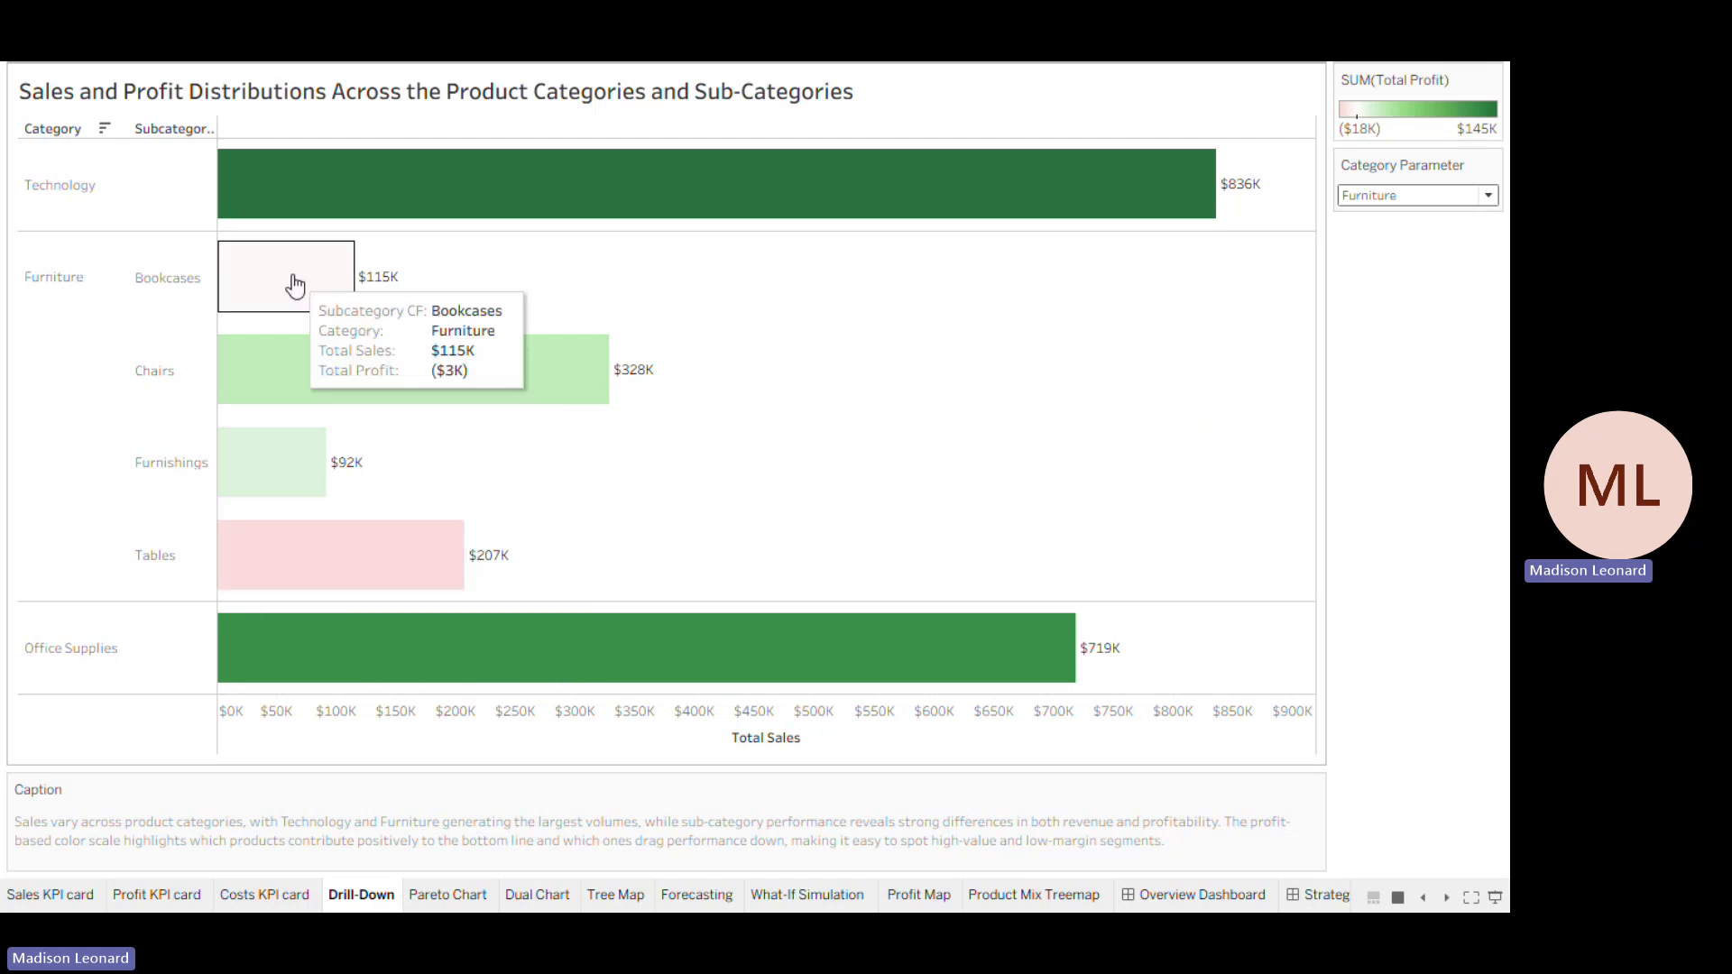
mouse_move(298, 531)
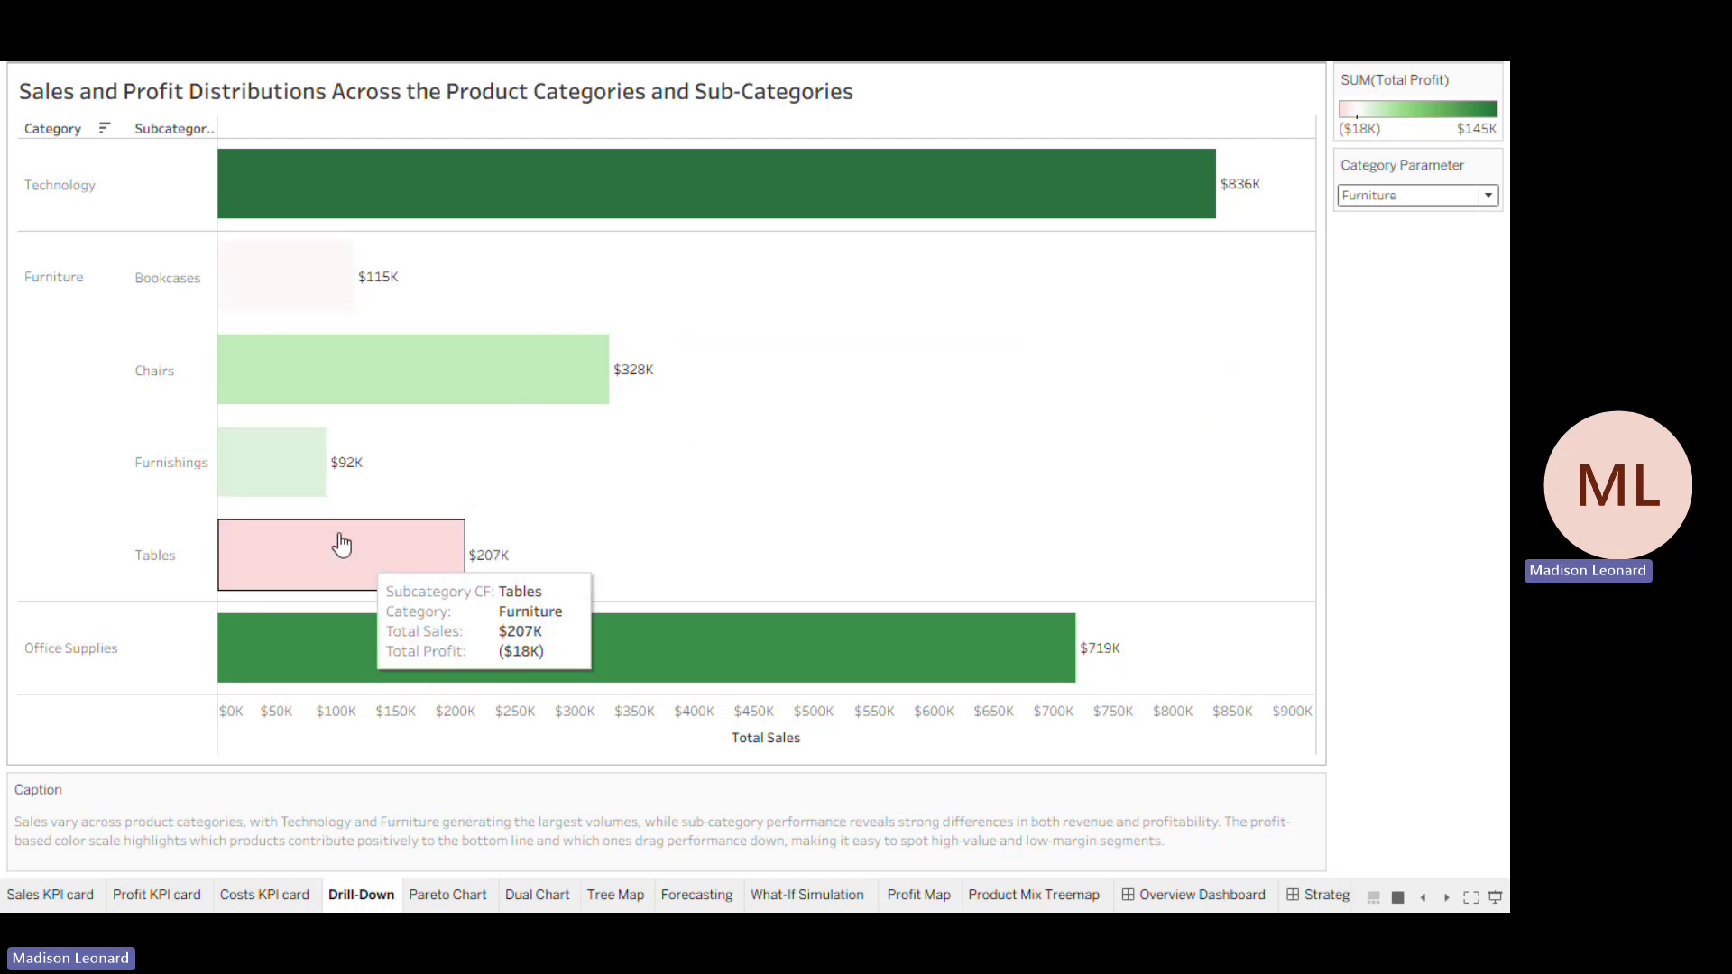
mouse_move(401, 621)
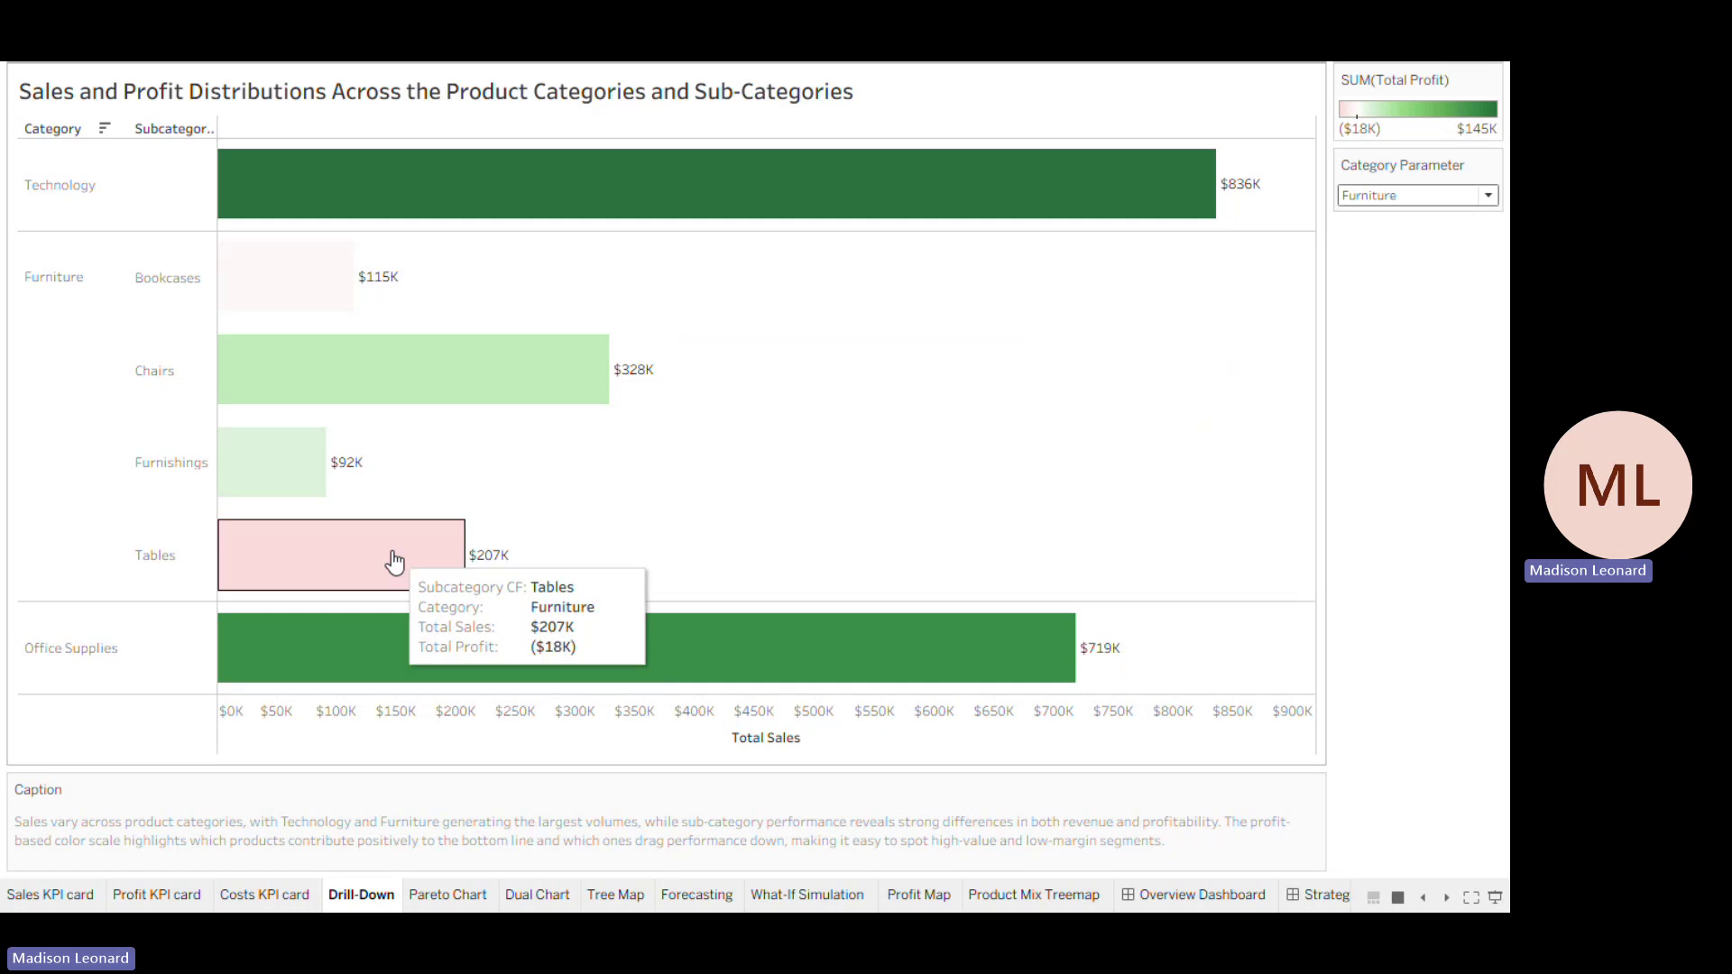
mouse_move(627, 234)
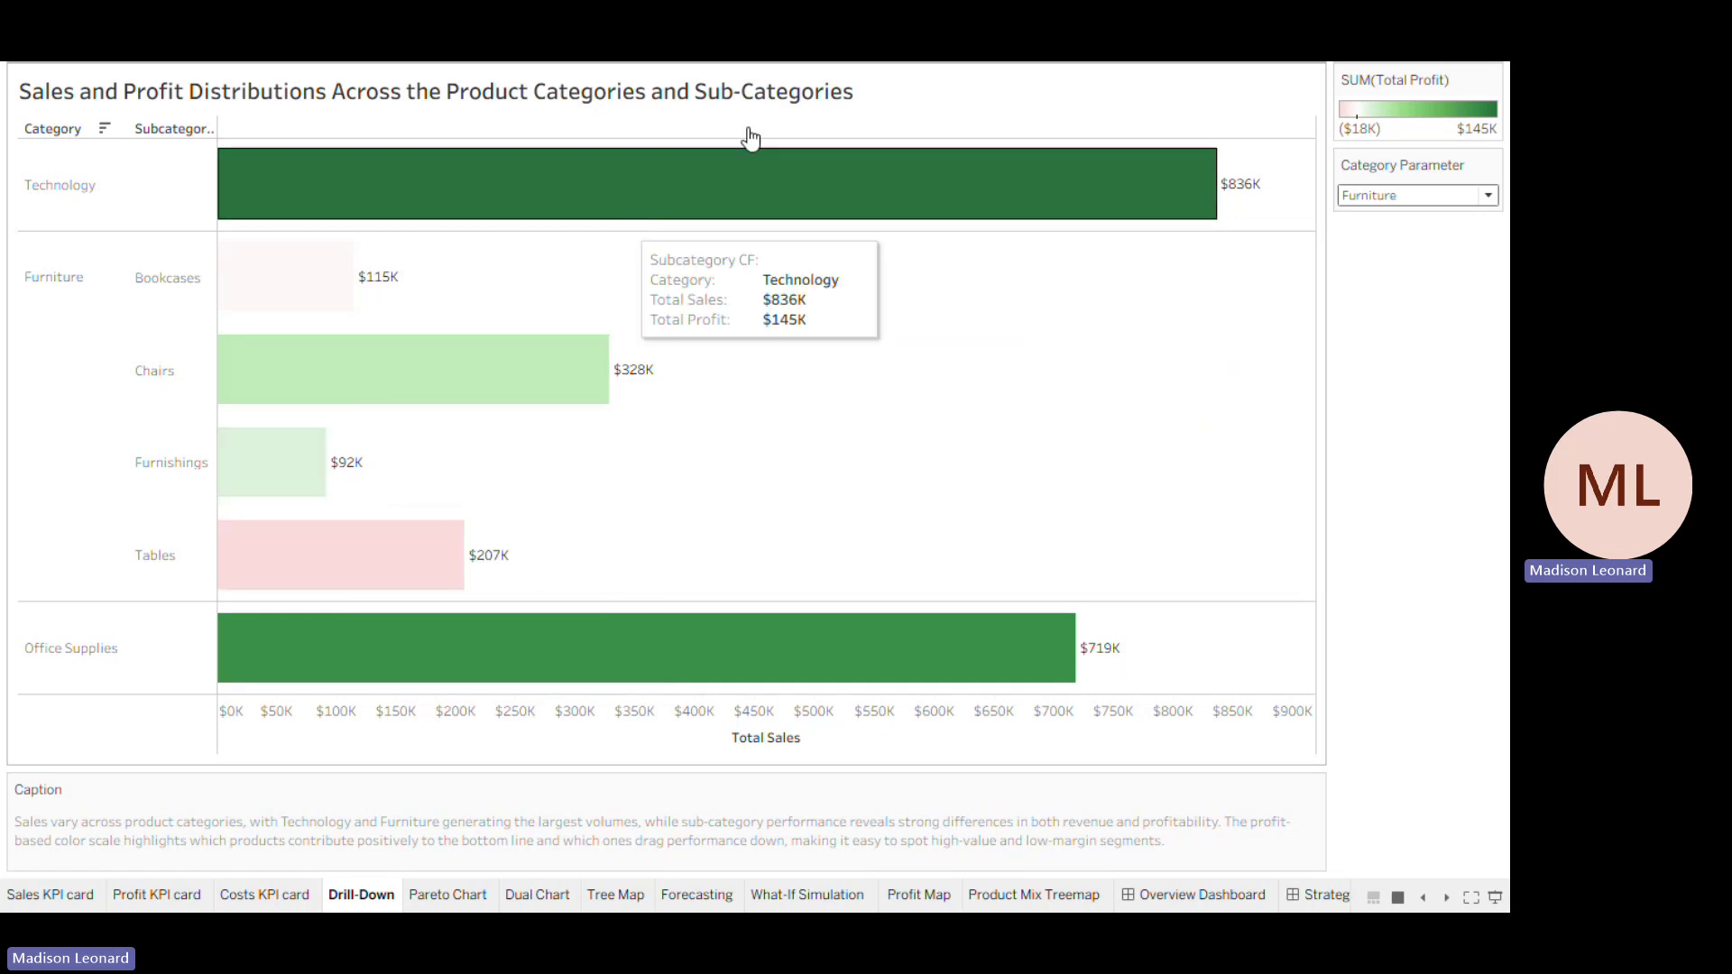
- Drill down into Office Supplies and then Technology, and reset the category parameter to None
click(1487, 195)
click(1486, 249)
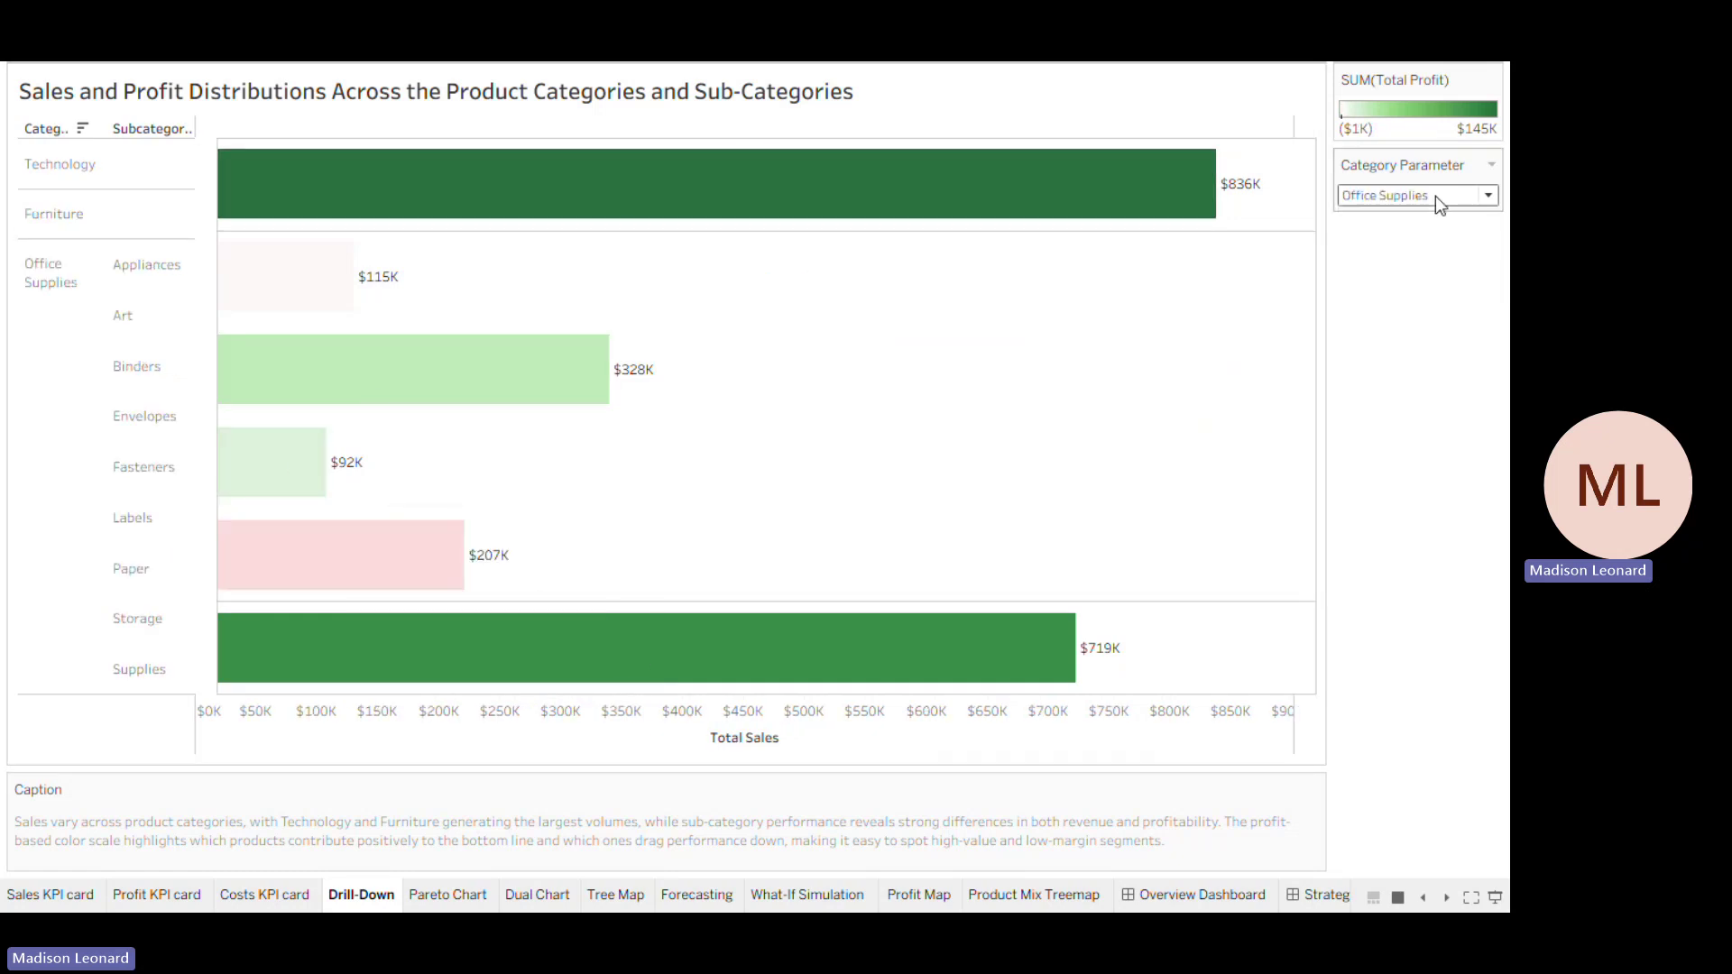
click(1476, 195)
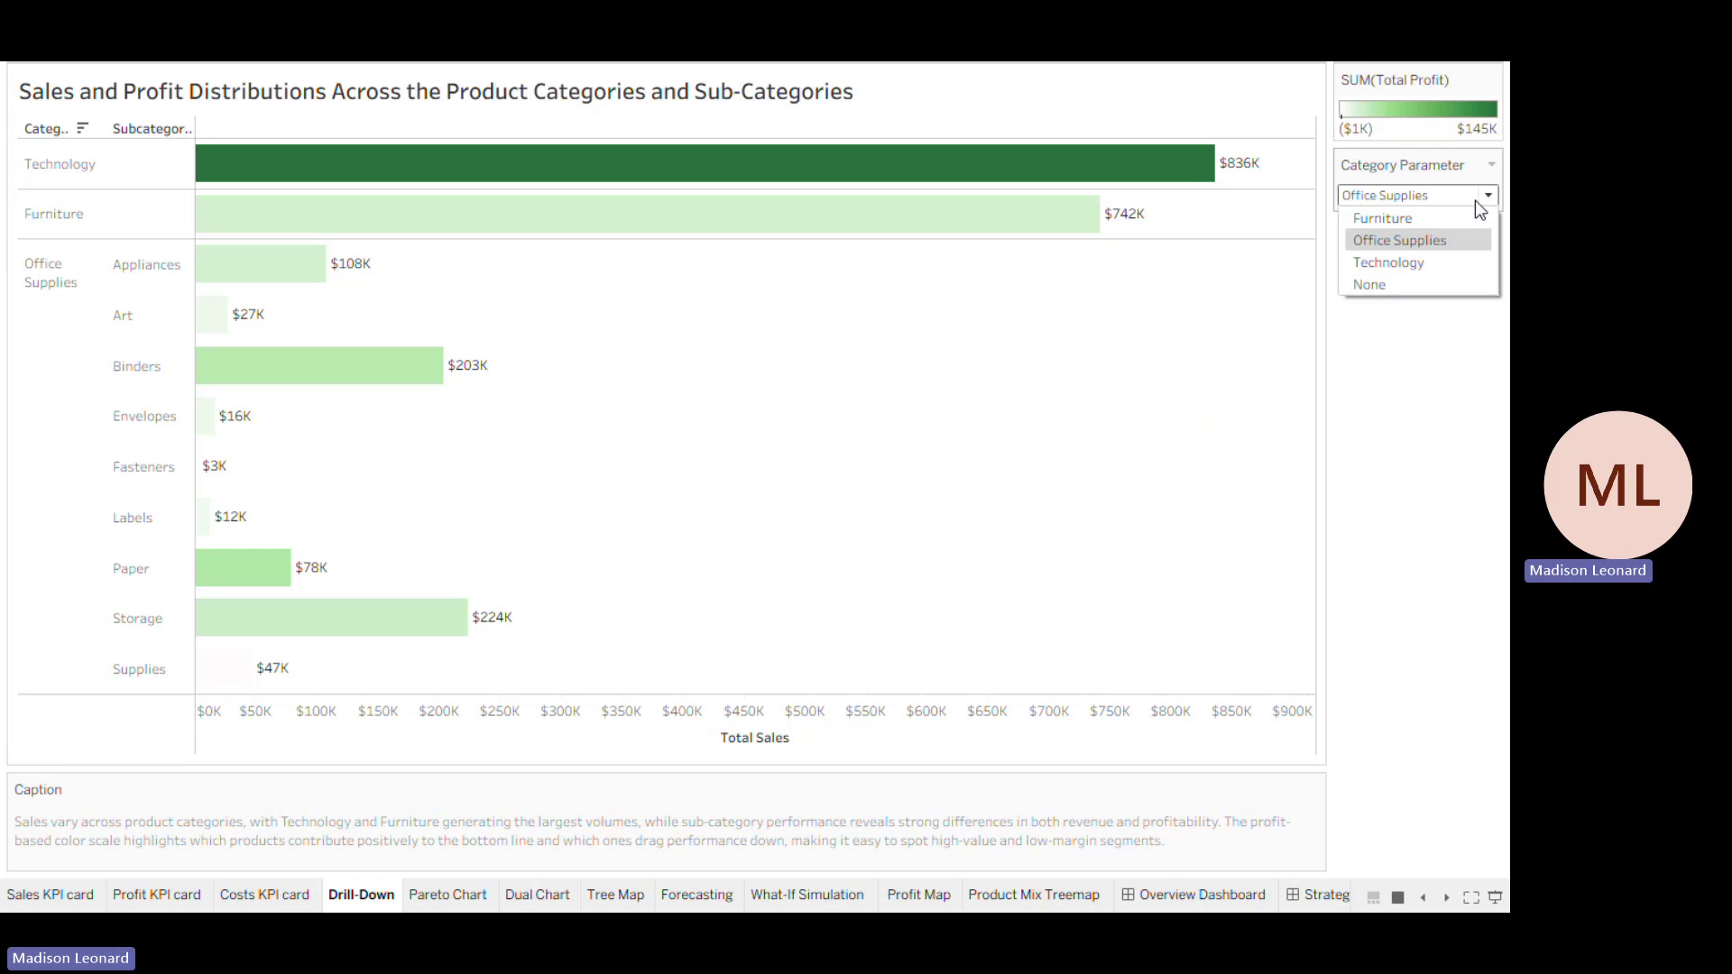
click(1471, 262)
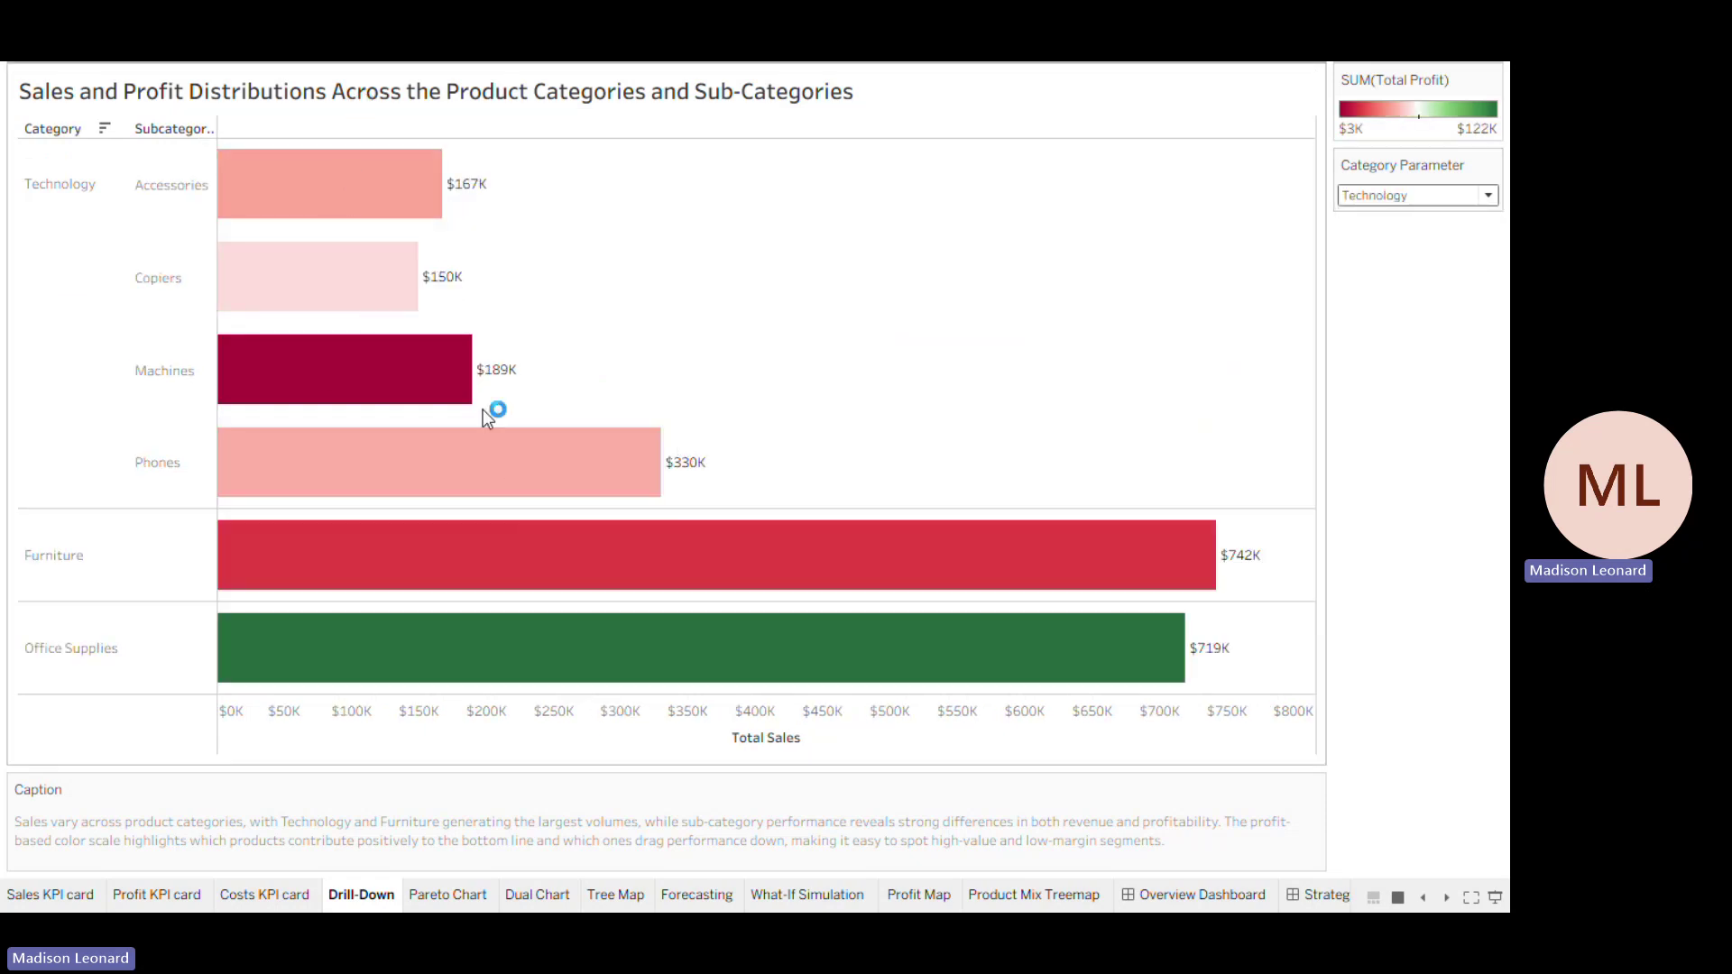
click(1420, 196)
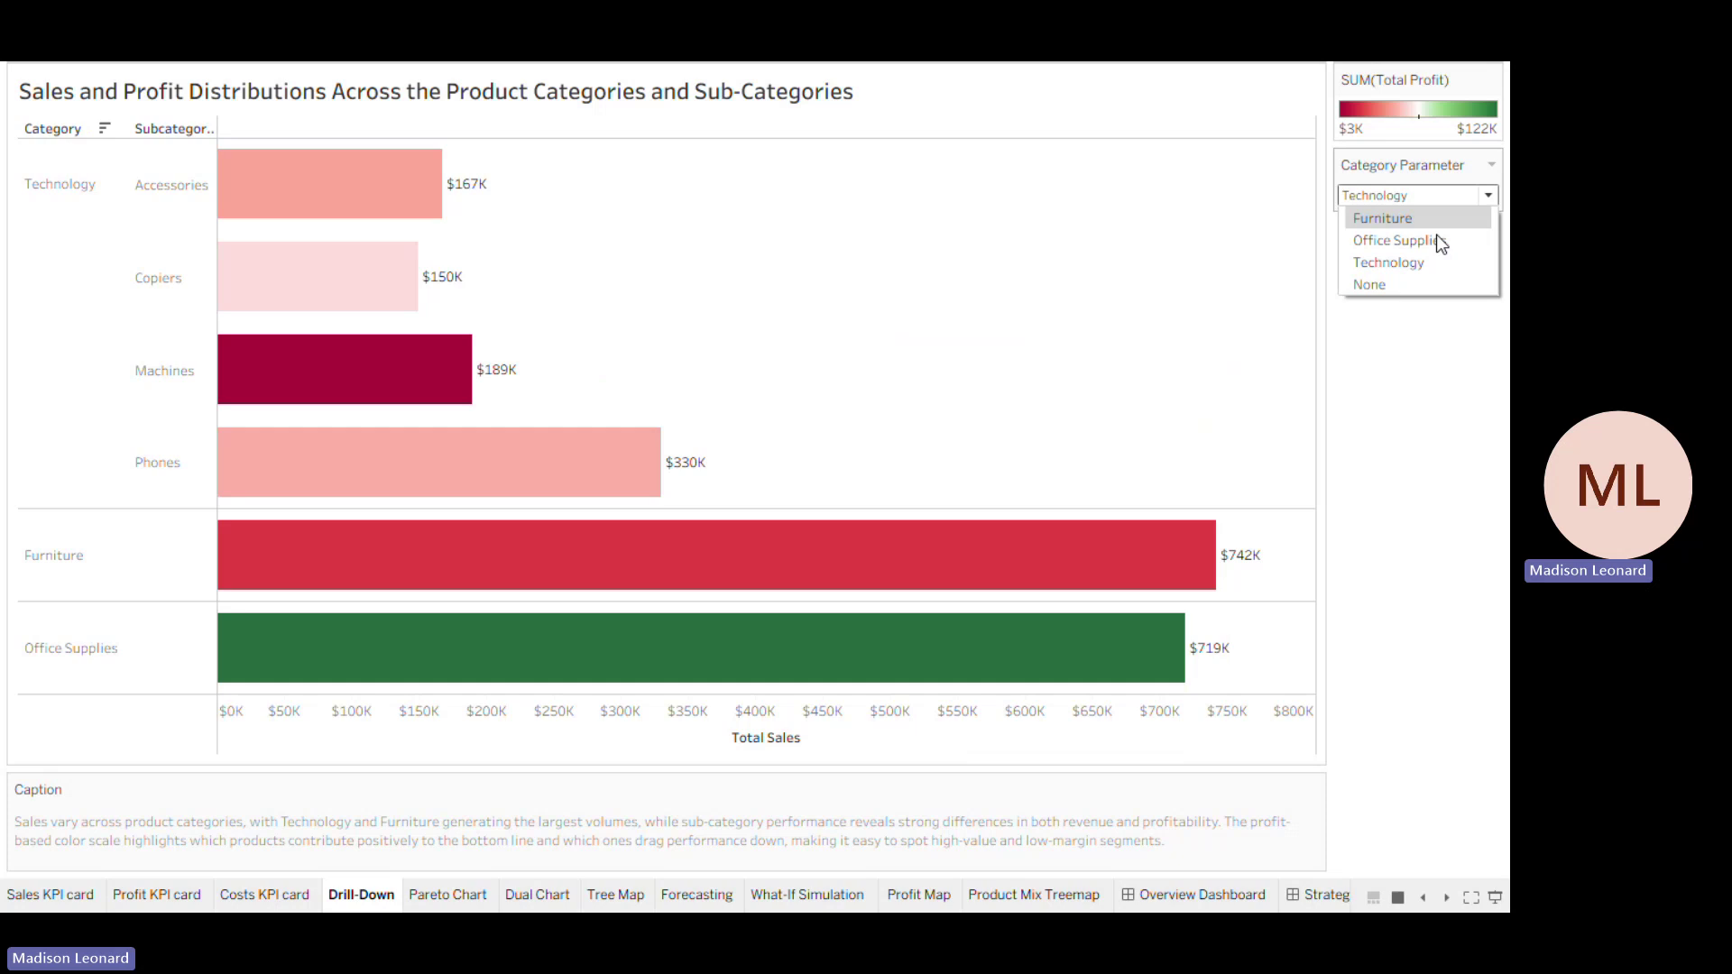
click(1448, 283)
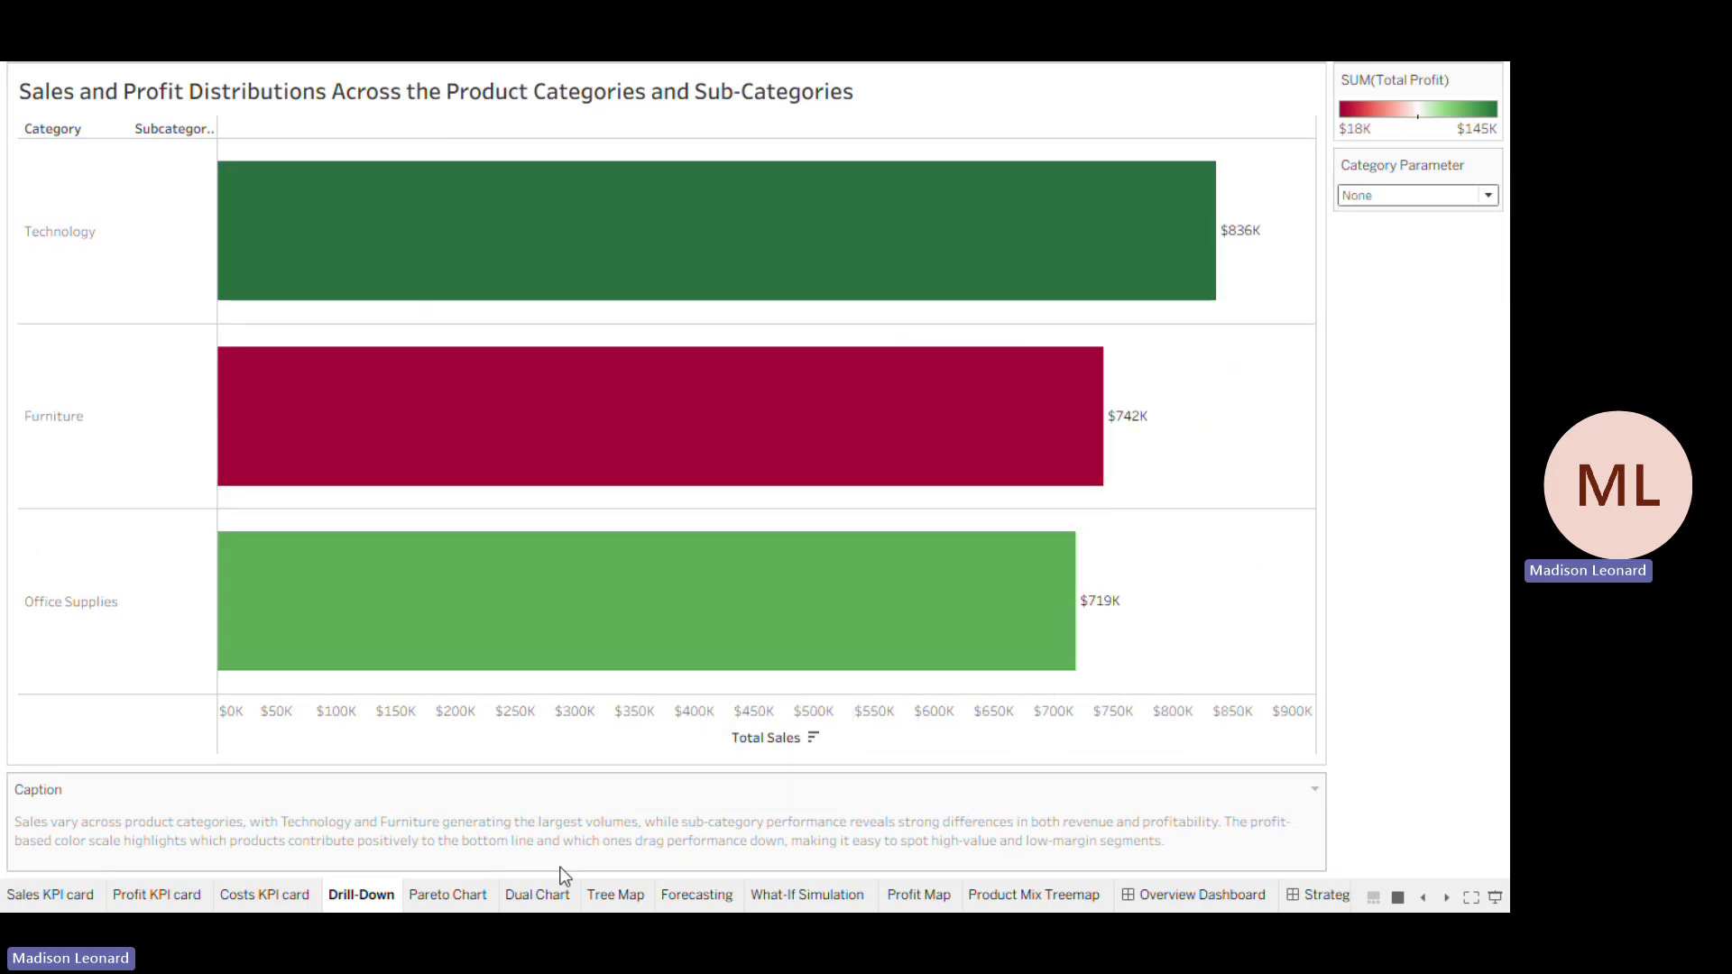
- View the Pareto Chart and inspect the cumulative sales percentage around the 80% threshold
click(439, 897)
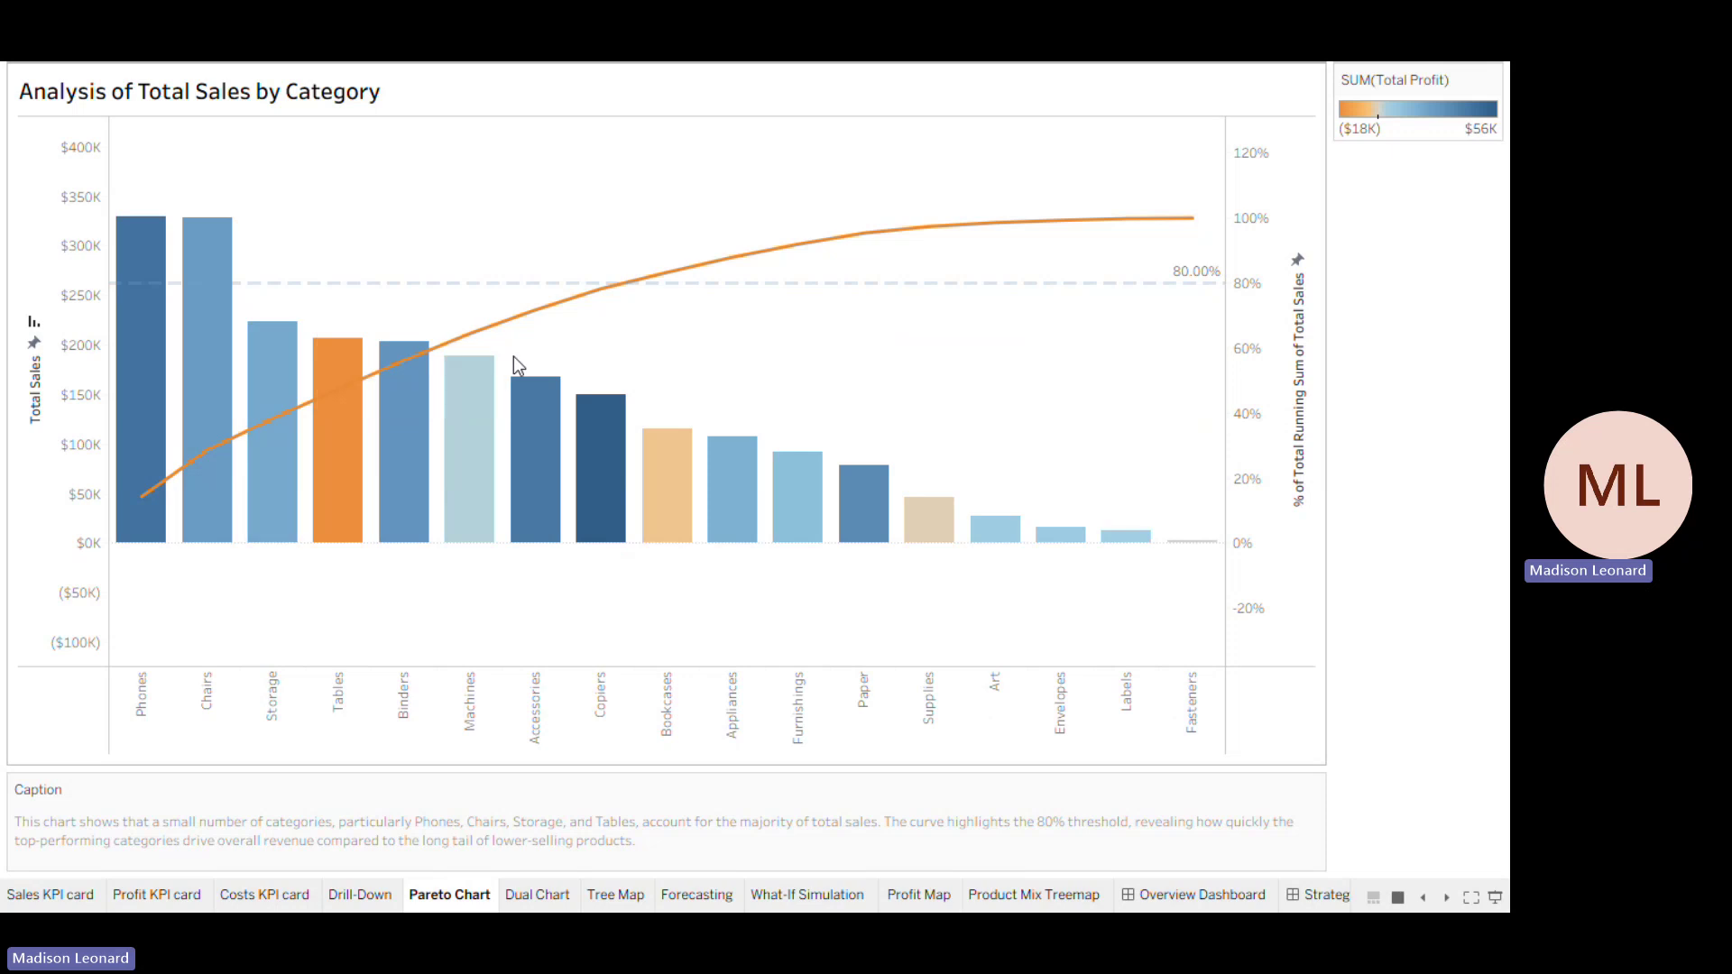
mouse_move(496, 537)
mouse_move(742, 276)
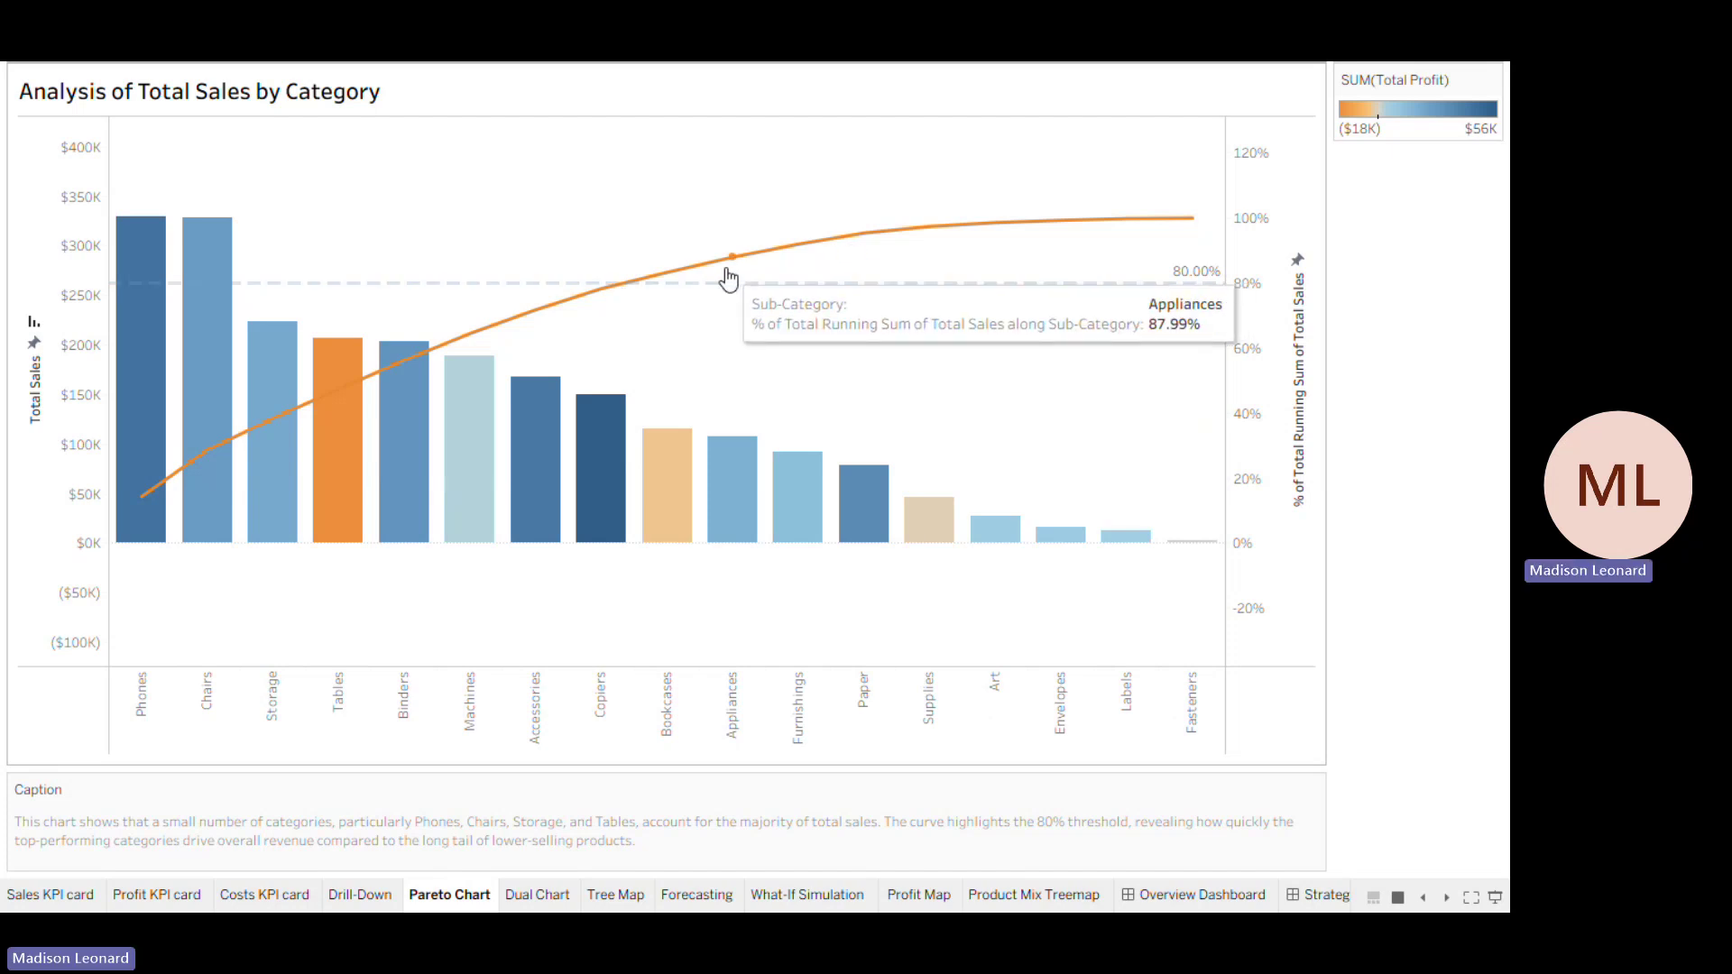
- Review the Dual Chart of sales and profit over time, followed by the Forecasting sheet's sales projection
click(542, 896)
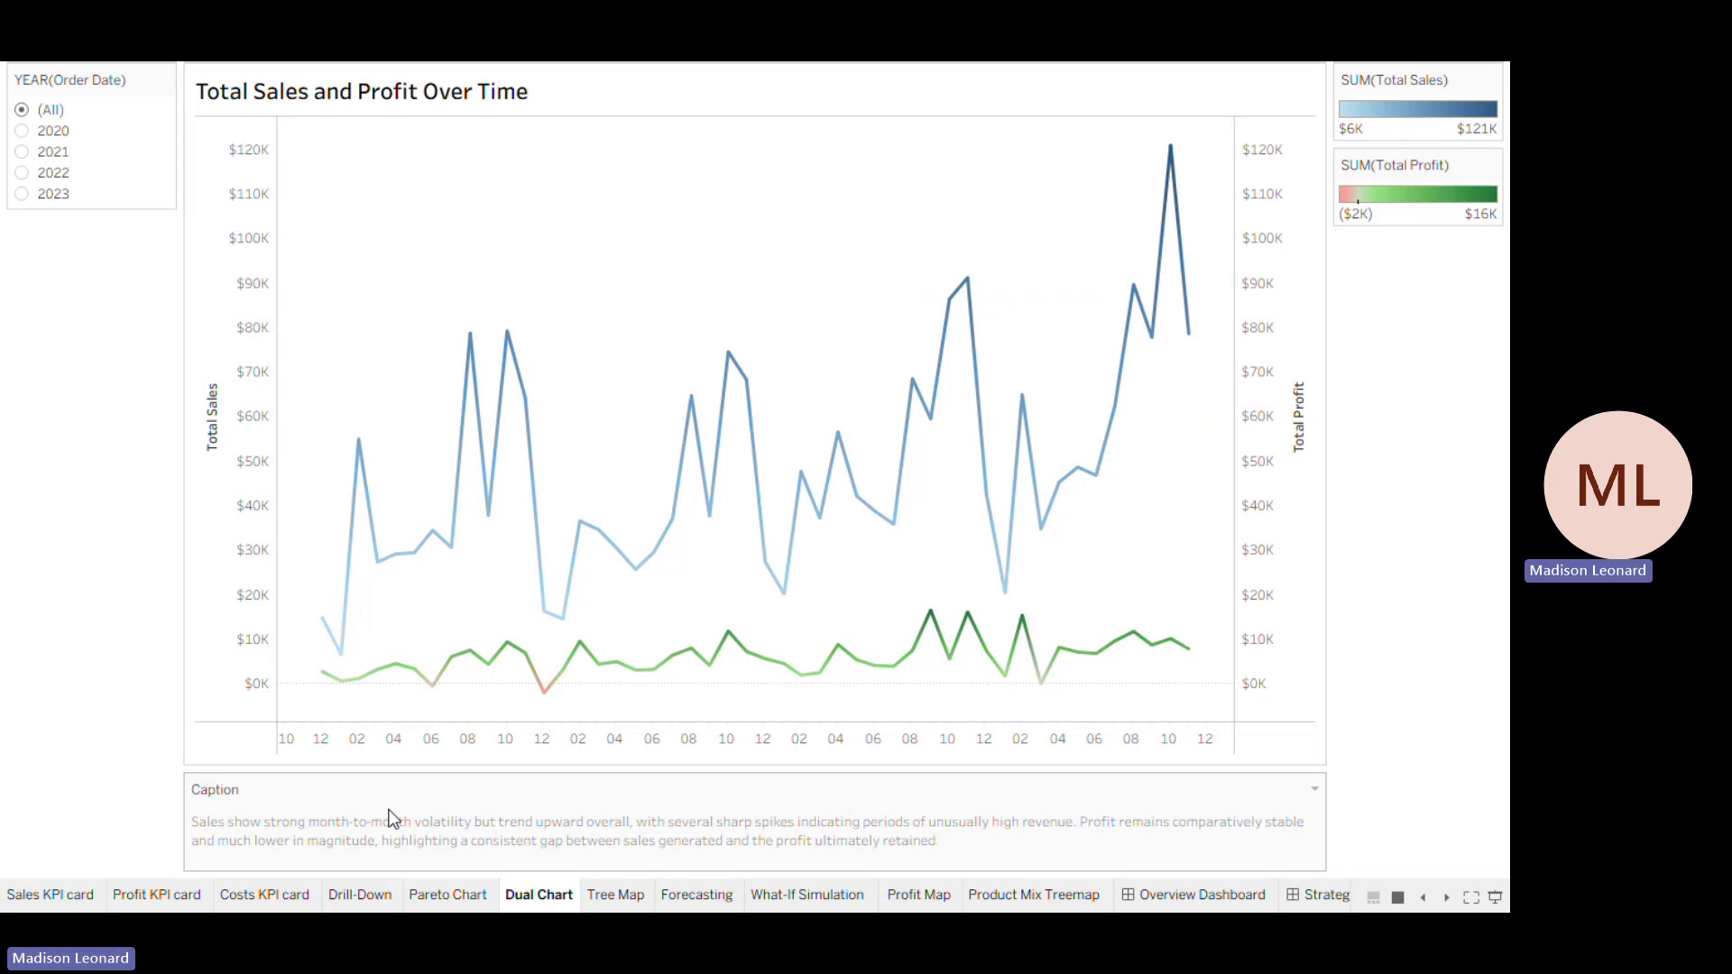
click(664, 900)
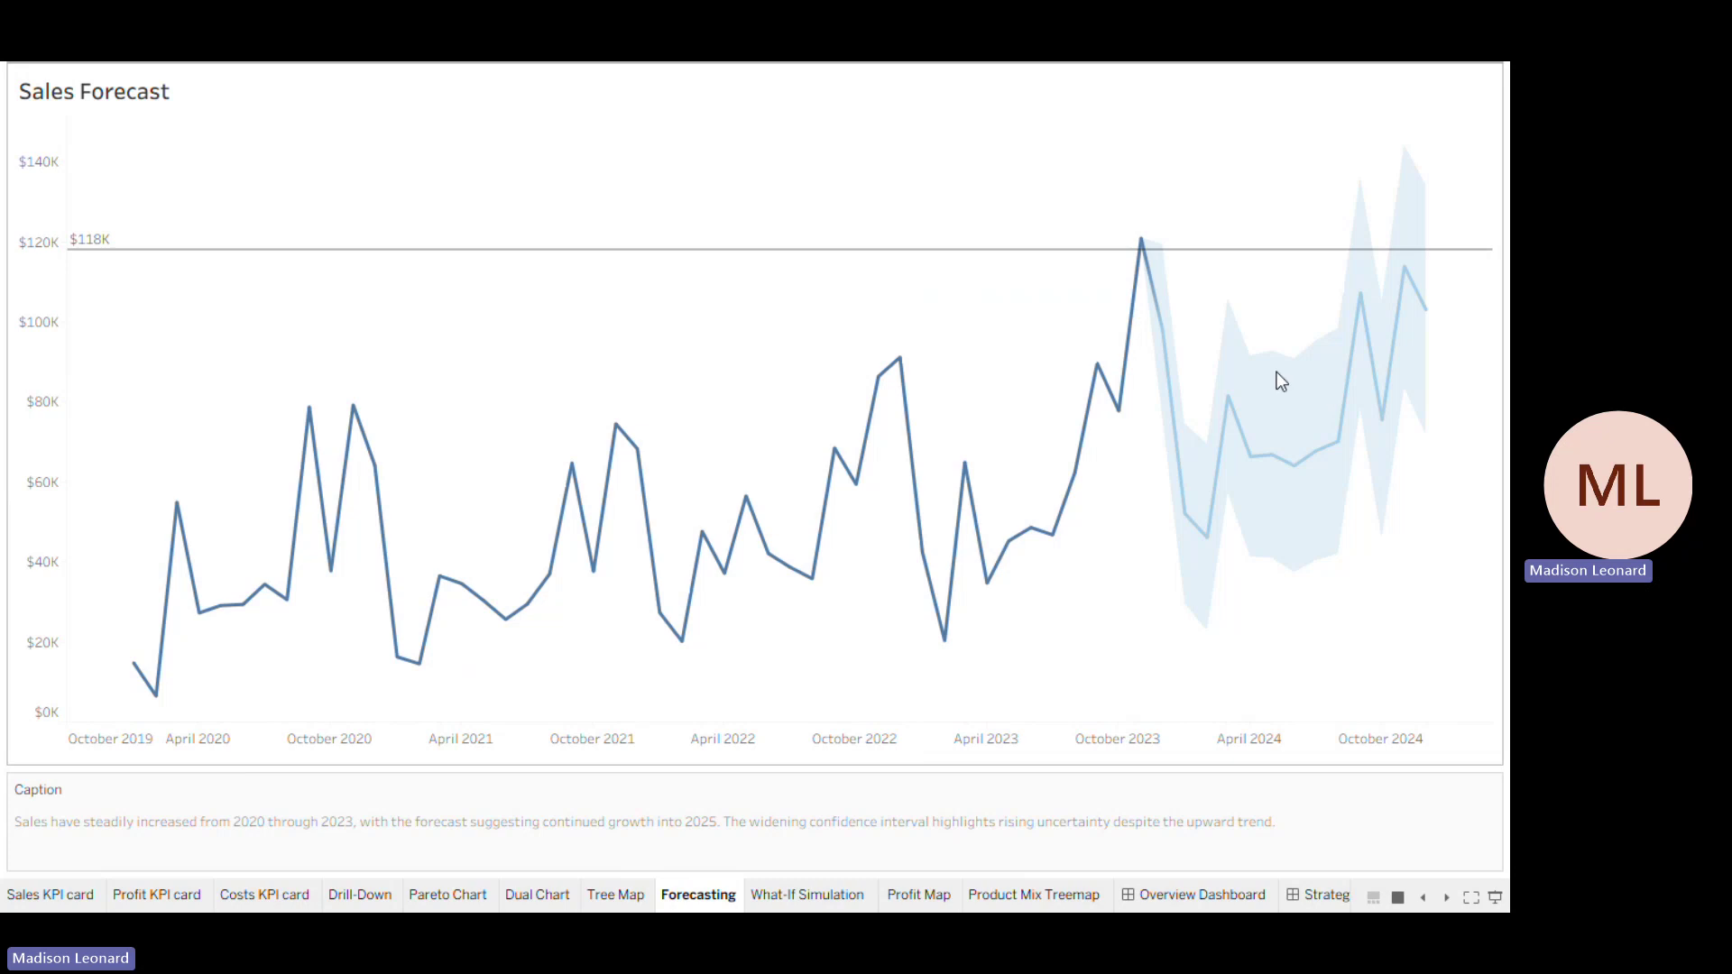
mouse_move(1164, 300)
- Lower the discount rate to about 14.58% on the What-If Simulation sheet and examine the adjusted profit by sub-category
click(807, 898)
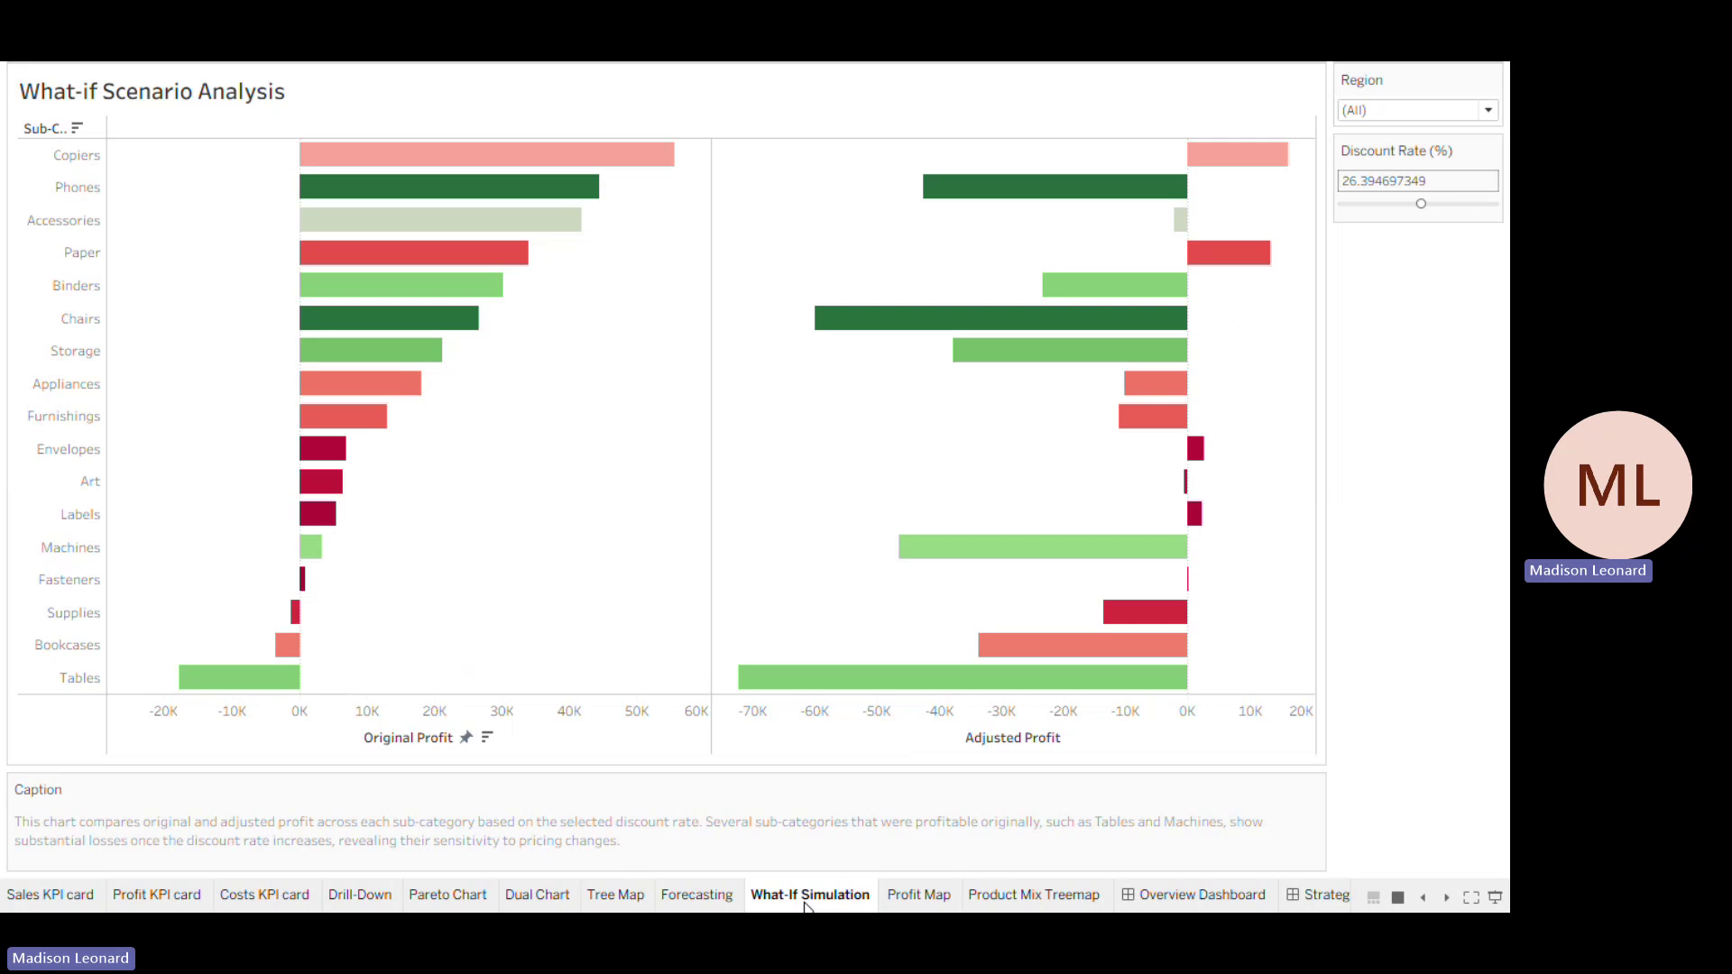
mouse_move(914, 560)
drag(1422, 205, 1315, 204)
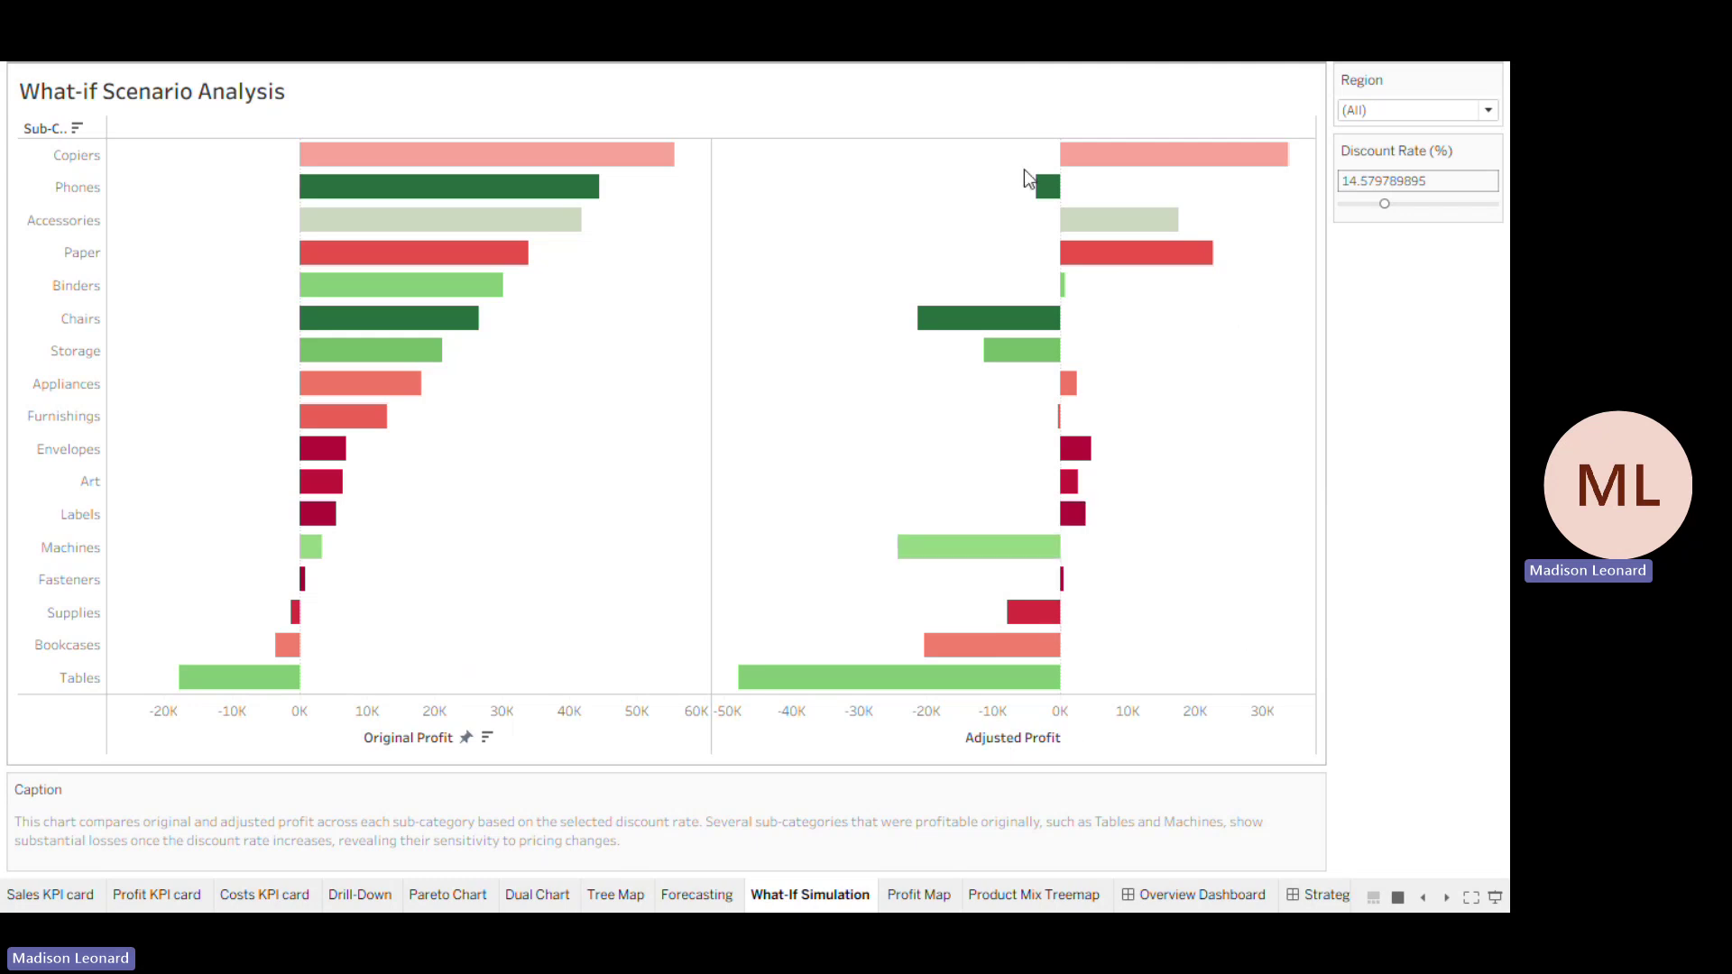
mouse_move(1047, 326)
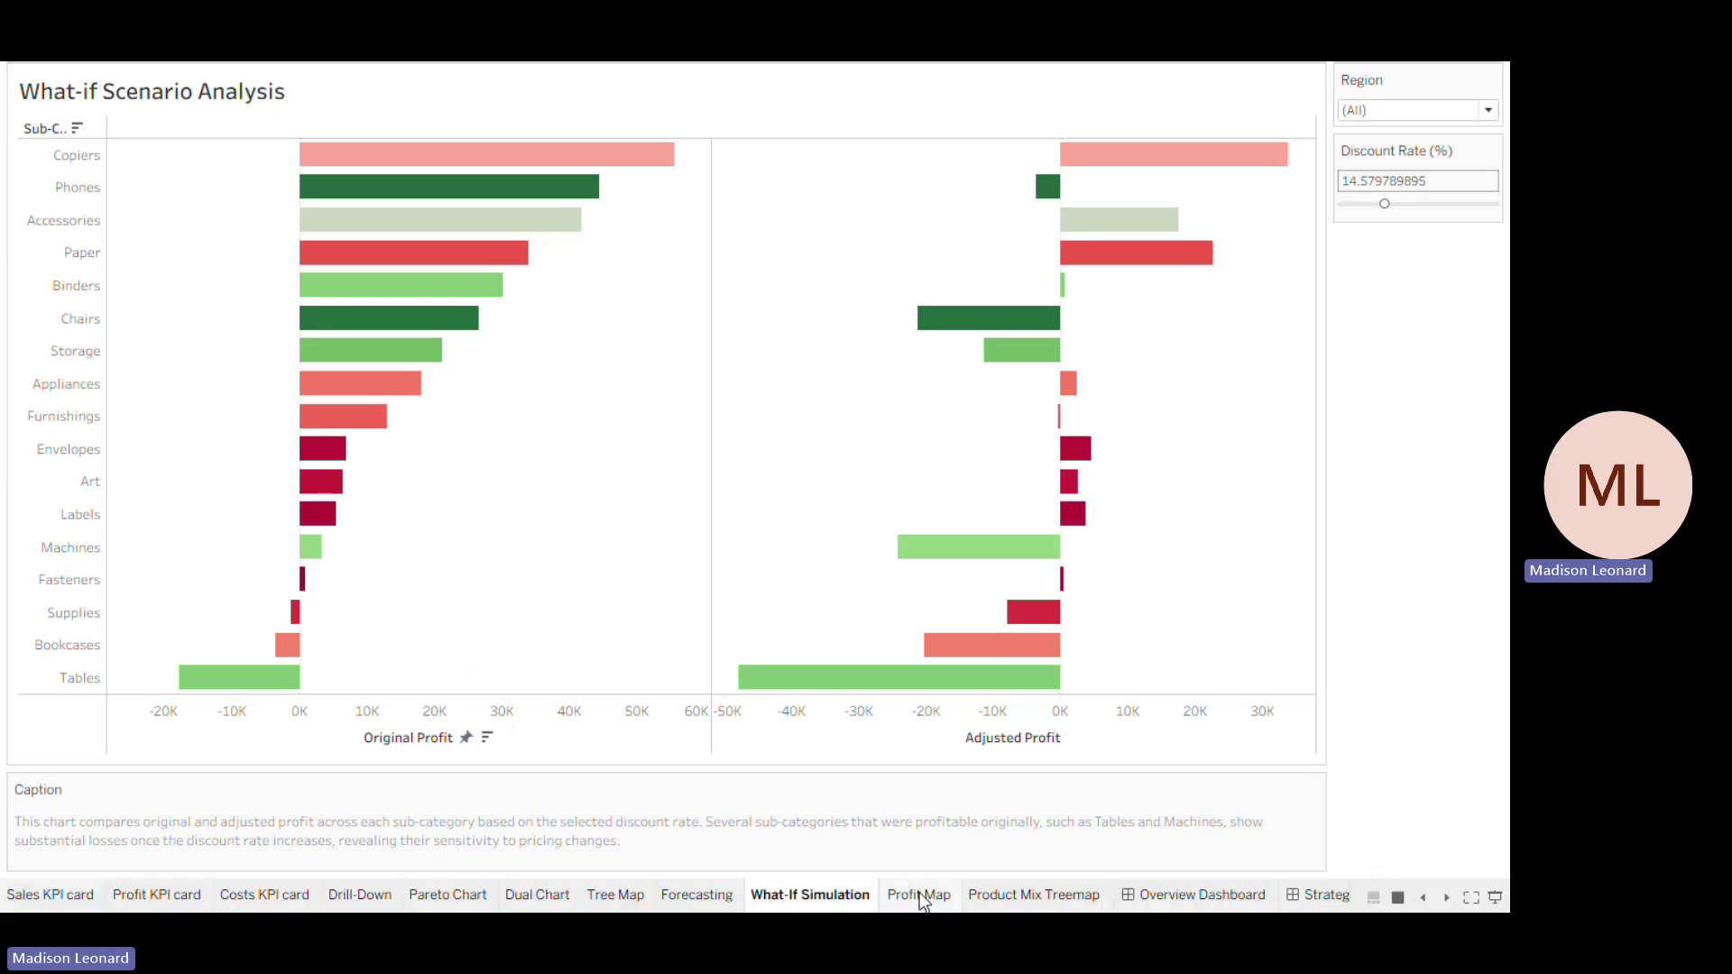
- View the United States Profit Map, followed by the Product Mix Treemap
click(920, 898)
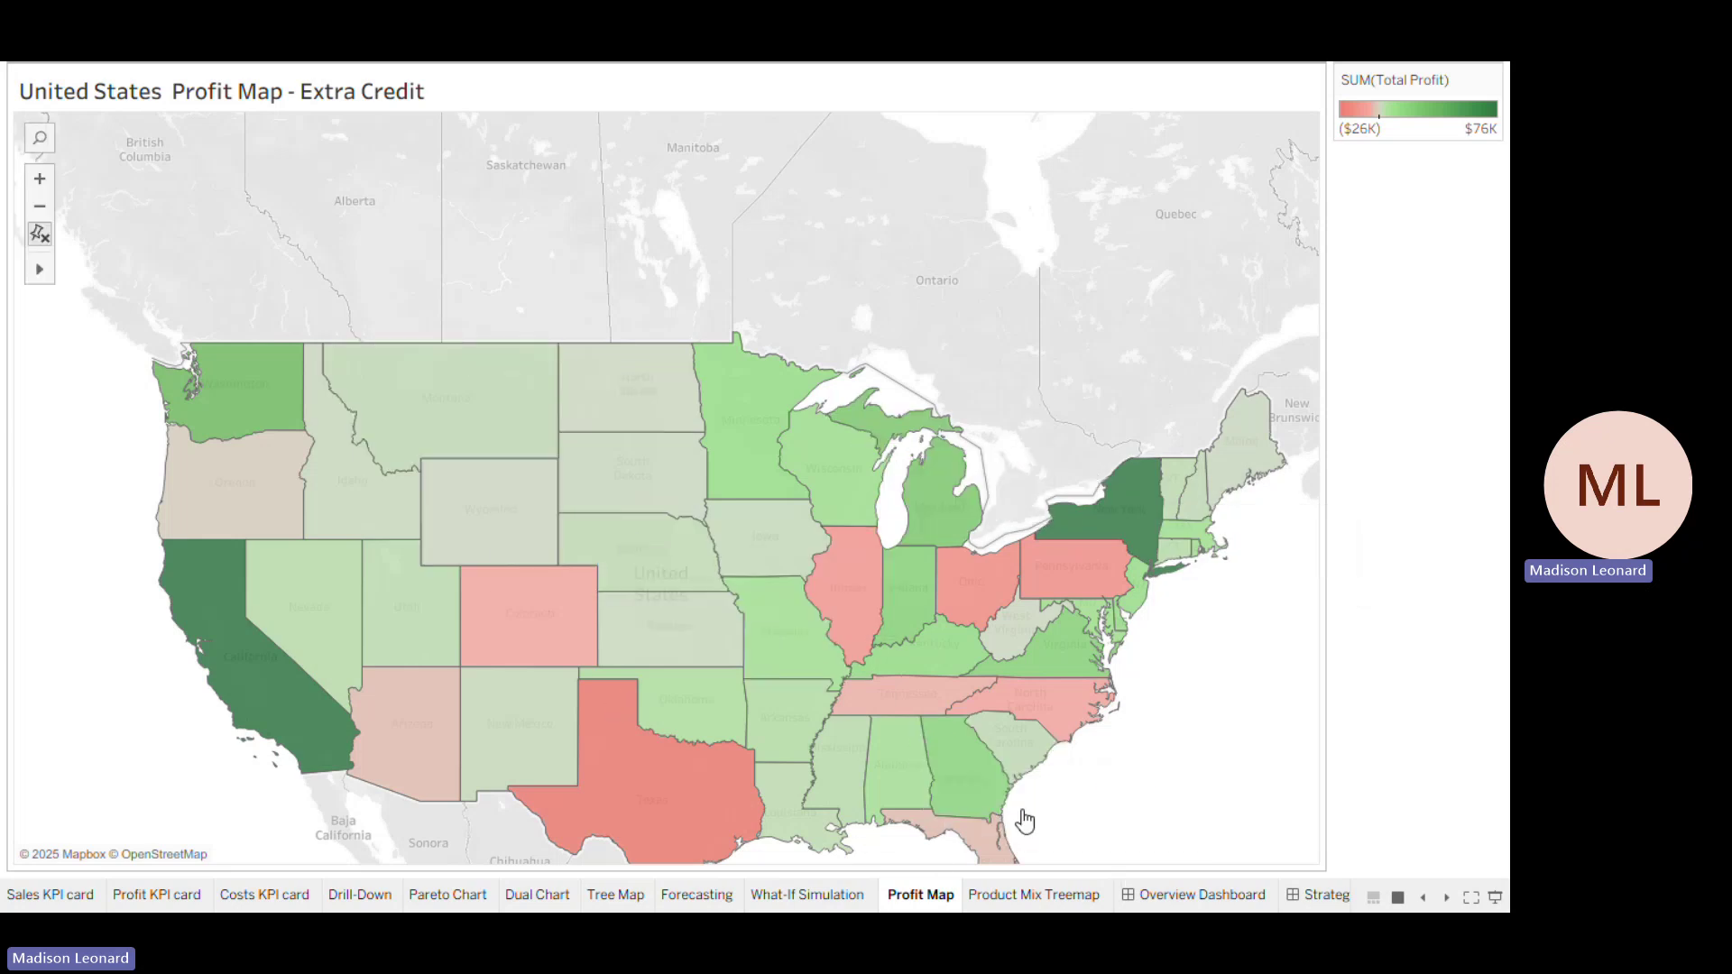
click(1084, 896)
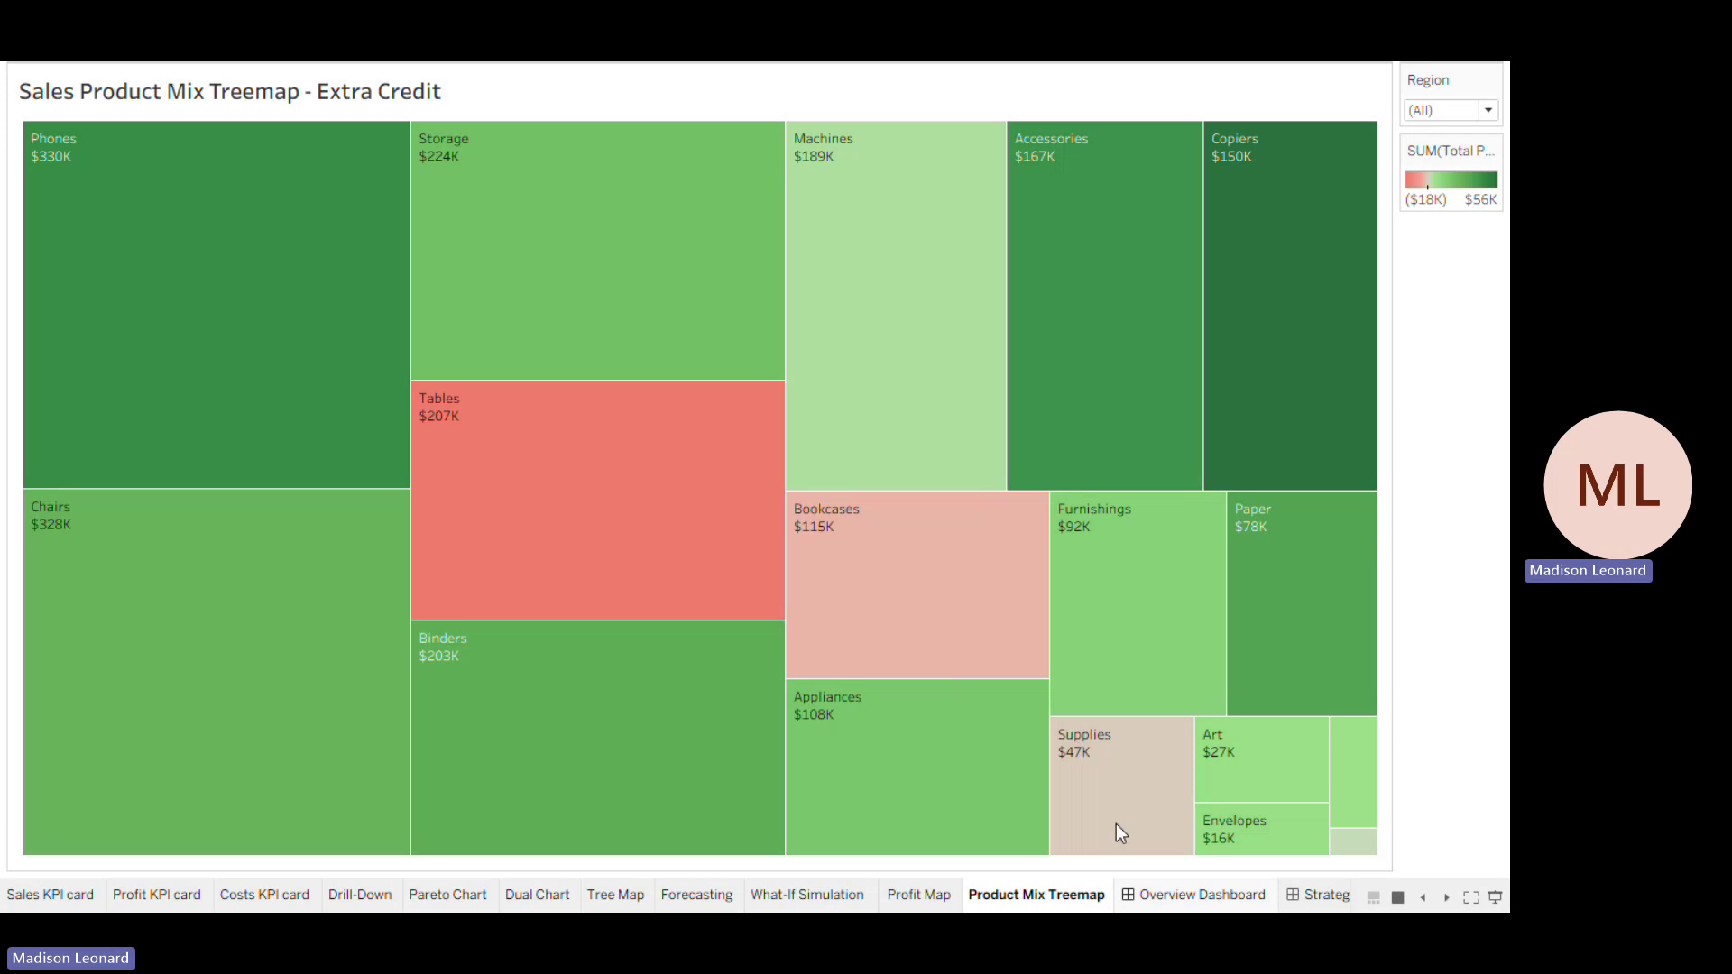
- Open the Overview Dashboard and set its current year to 2021
click(1185, 892)
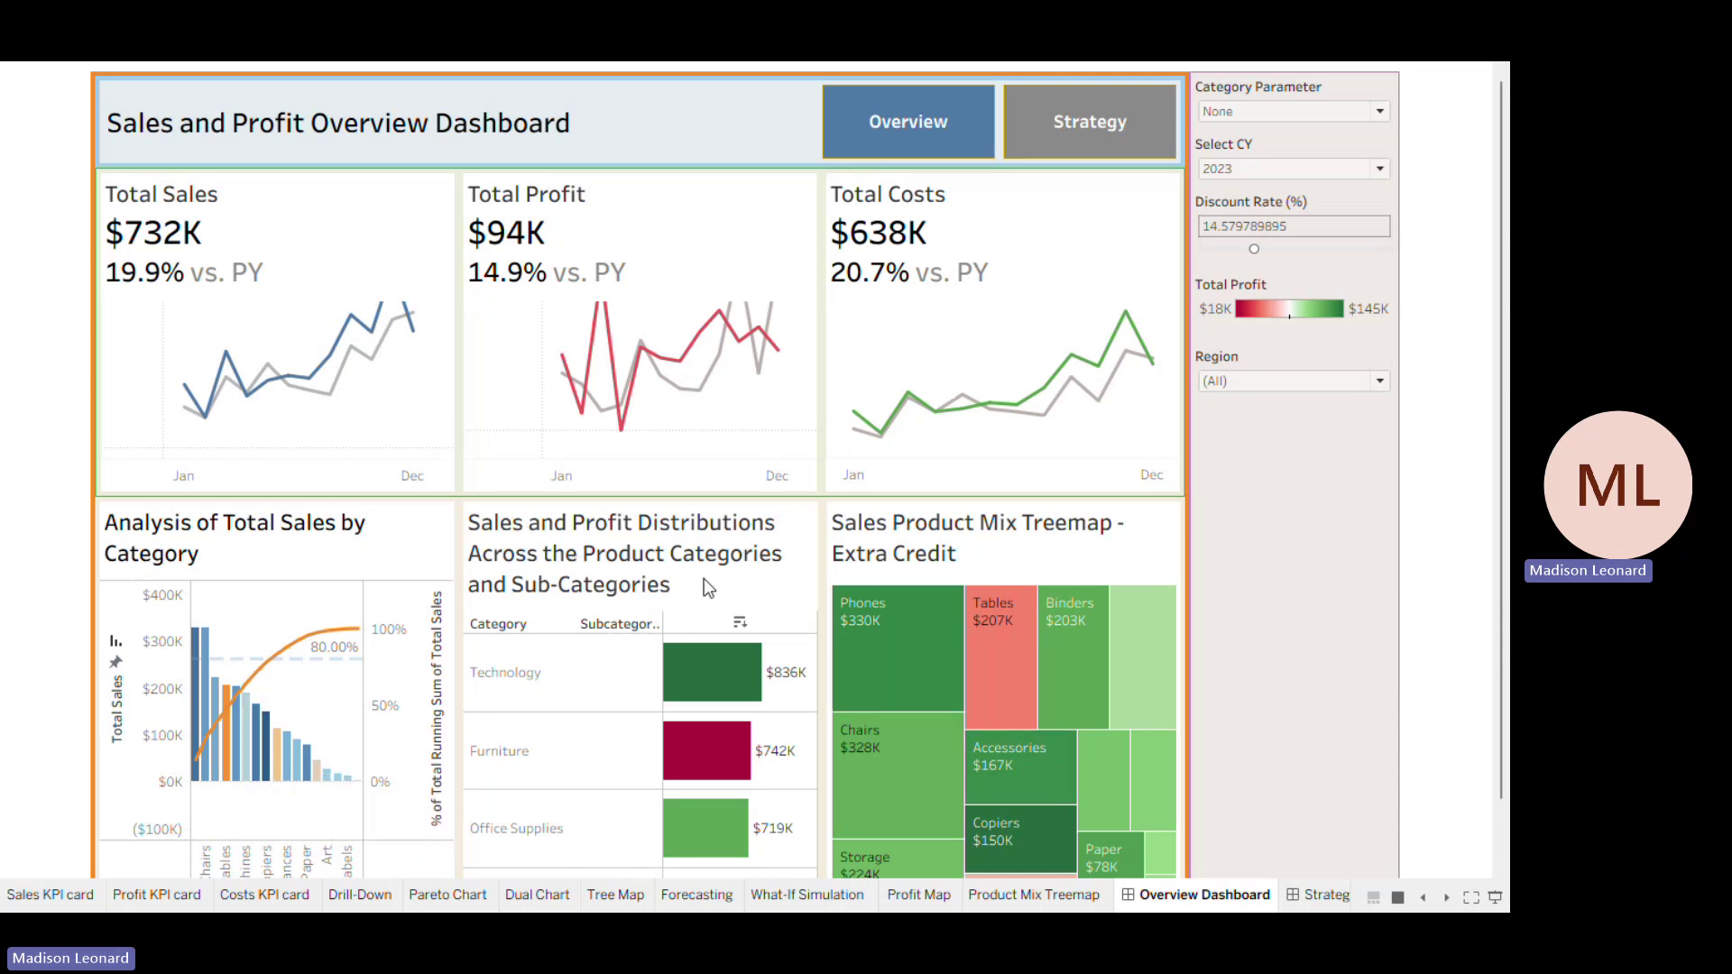
mouse_move(1019, 603)
click(1254, 169)
click(1270, 230)
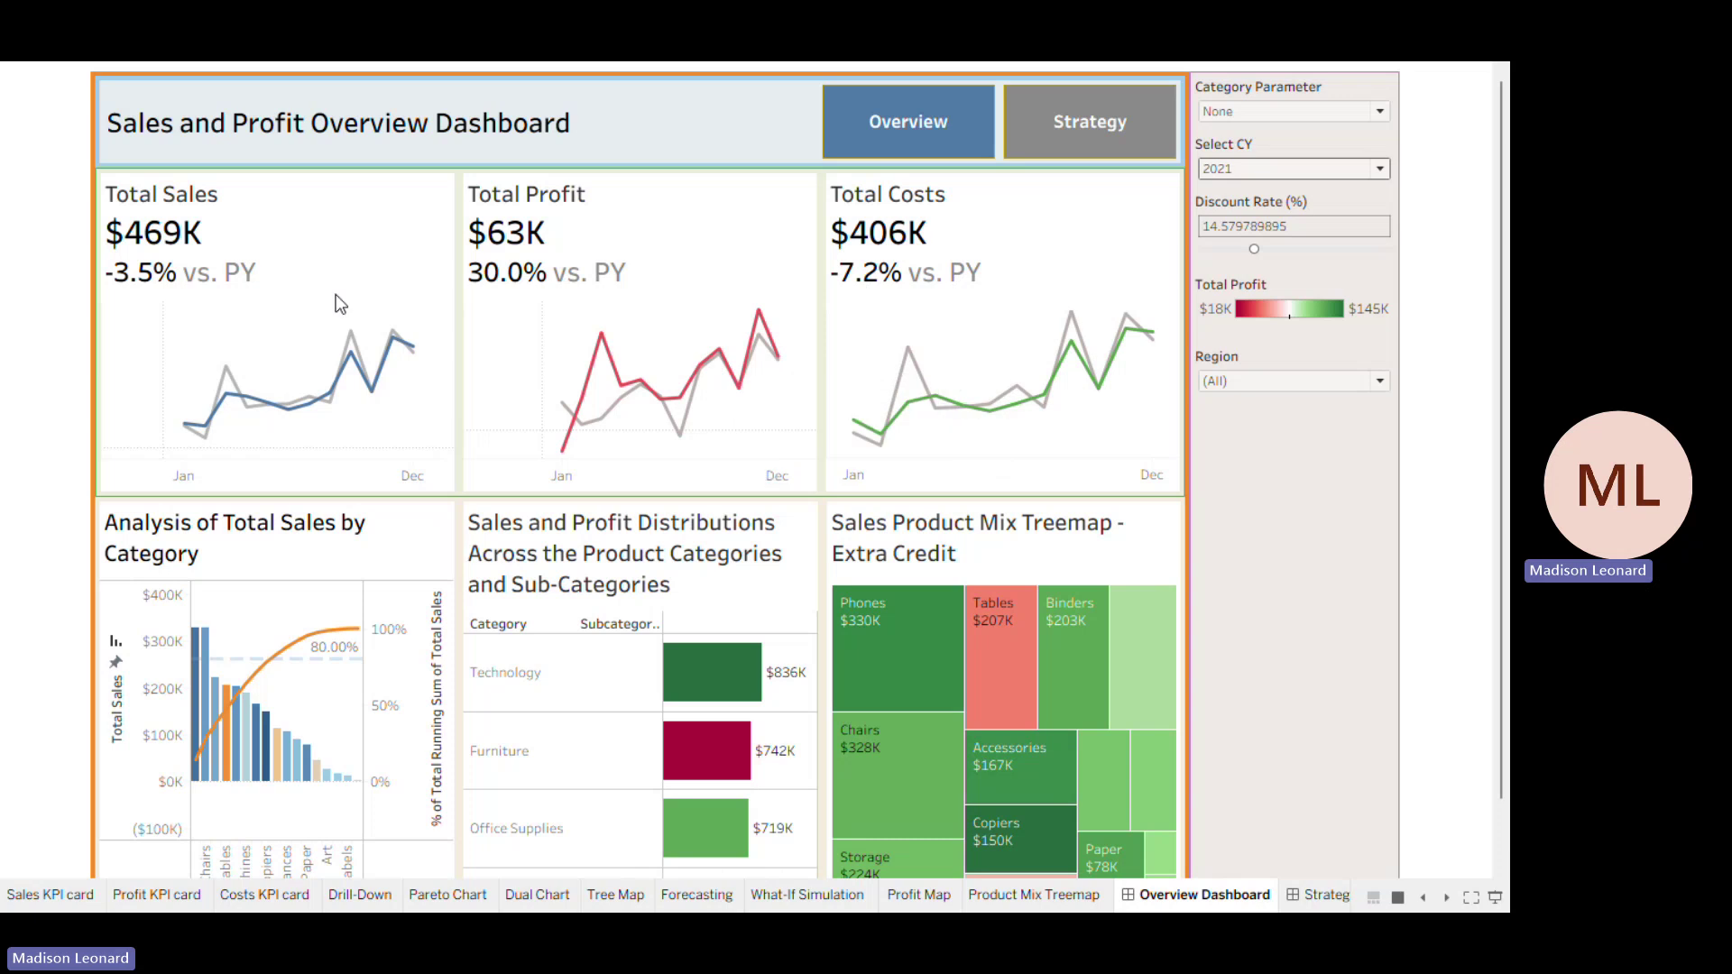
- Filter the Overview Dashboard's product mix treemap to the East region, switch it to West, and restore all regions
mouse_move(254, 424)
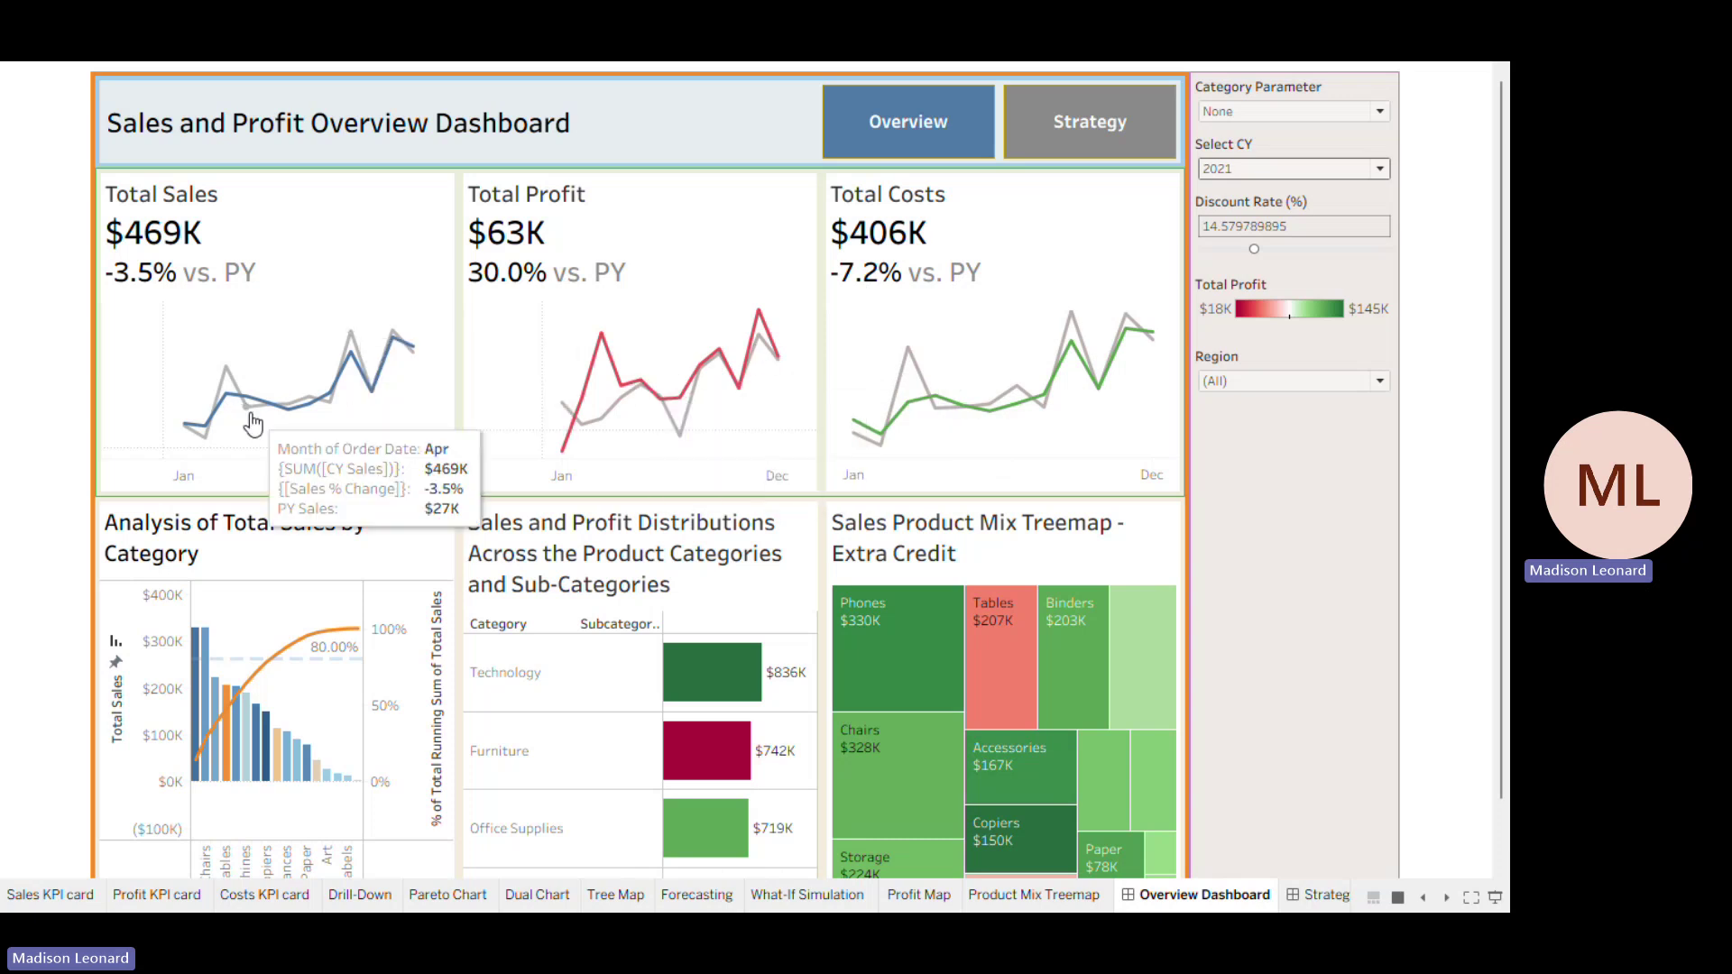
mouse_move(437, 374)
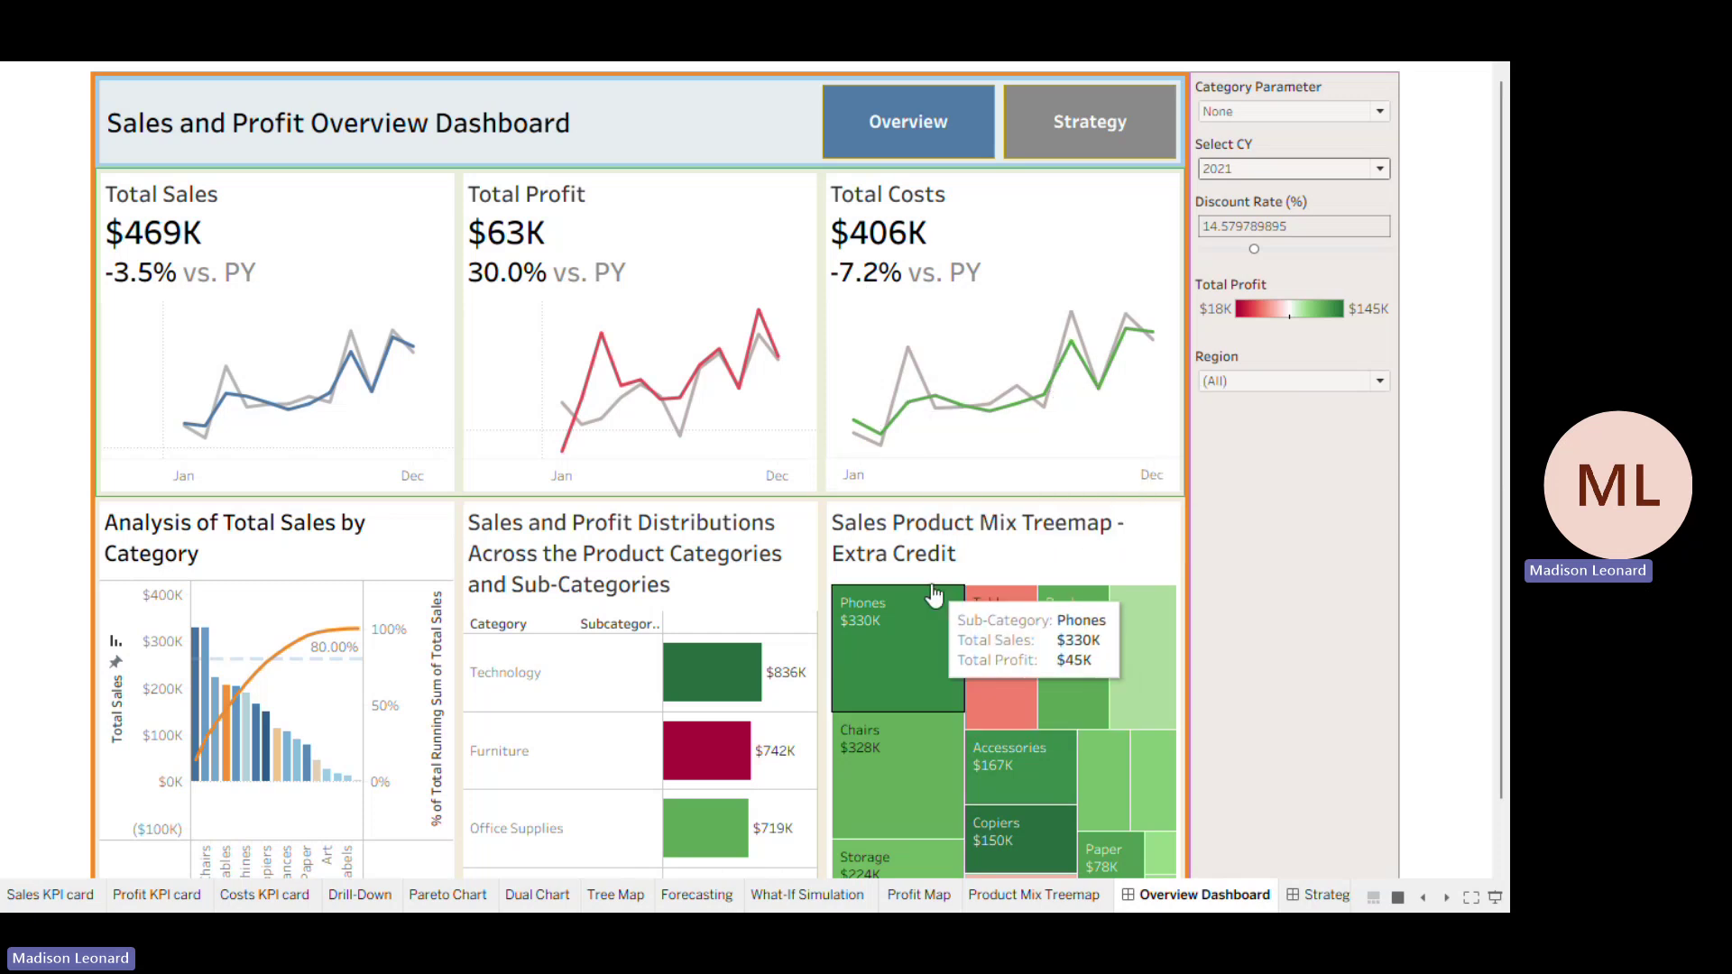
click(1363, 382)
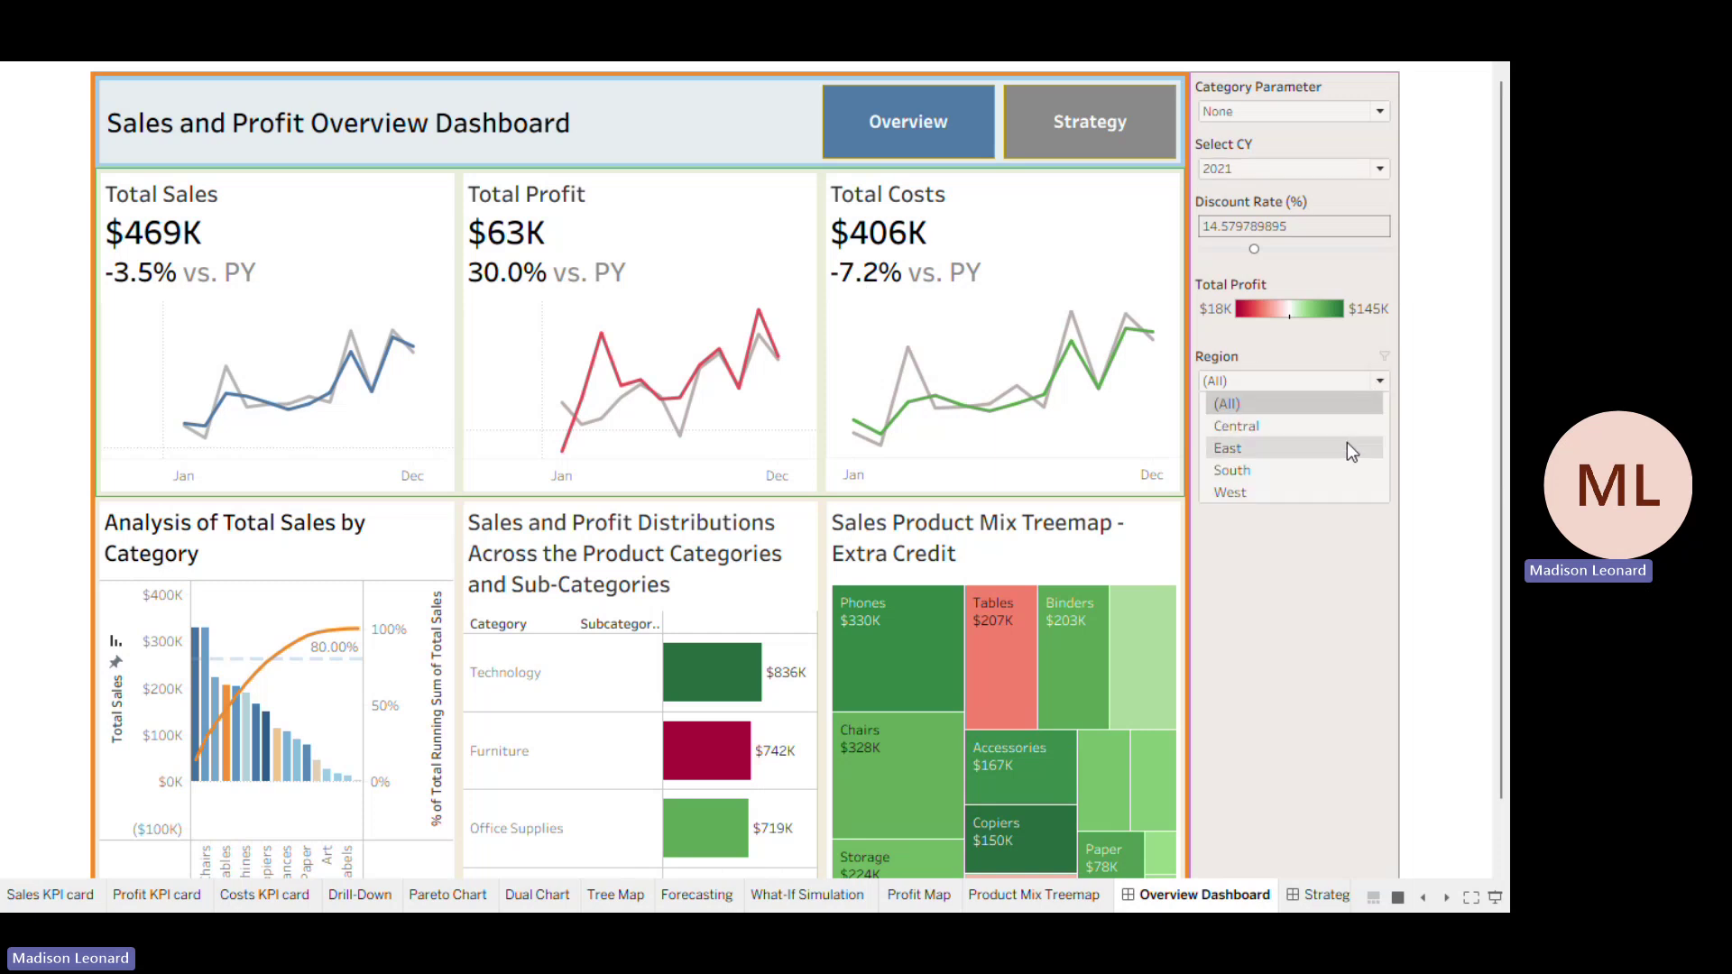
click(1229, 449)
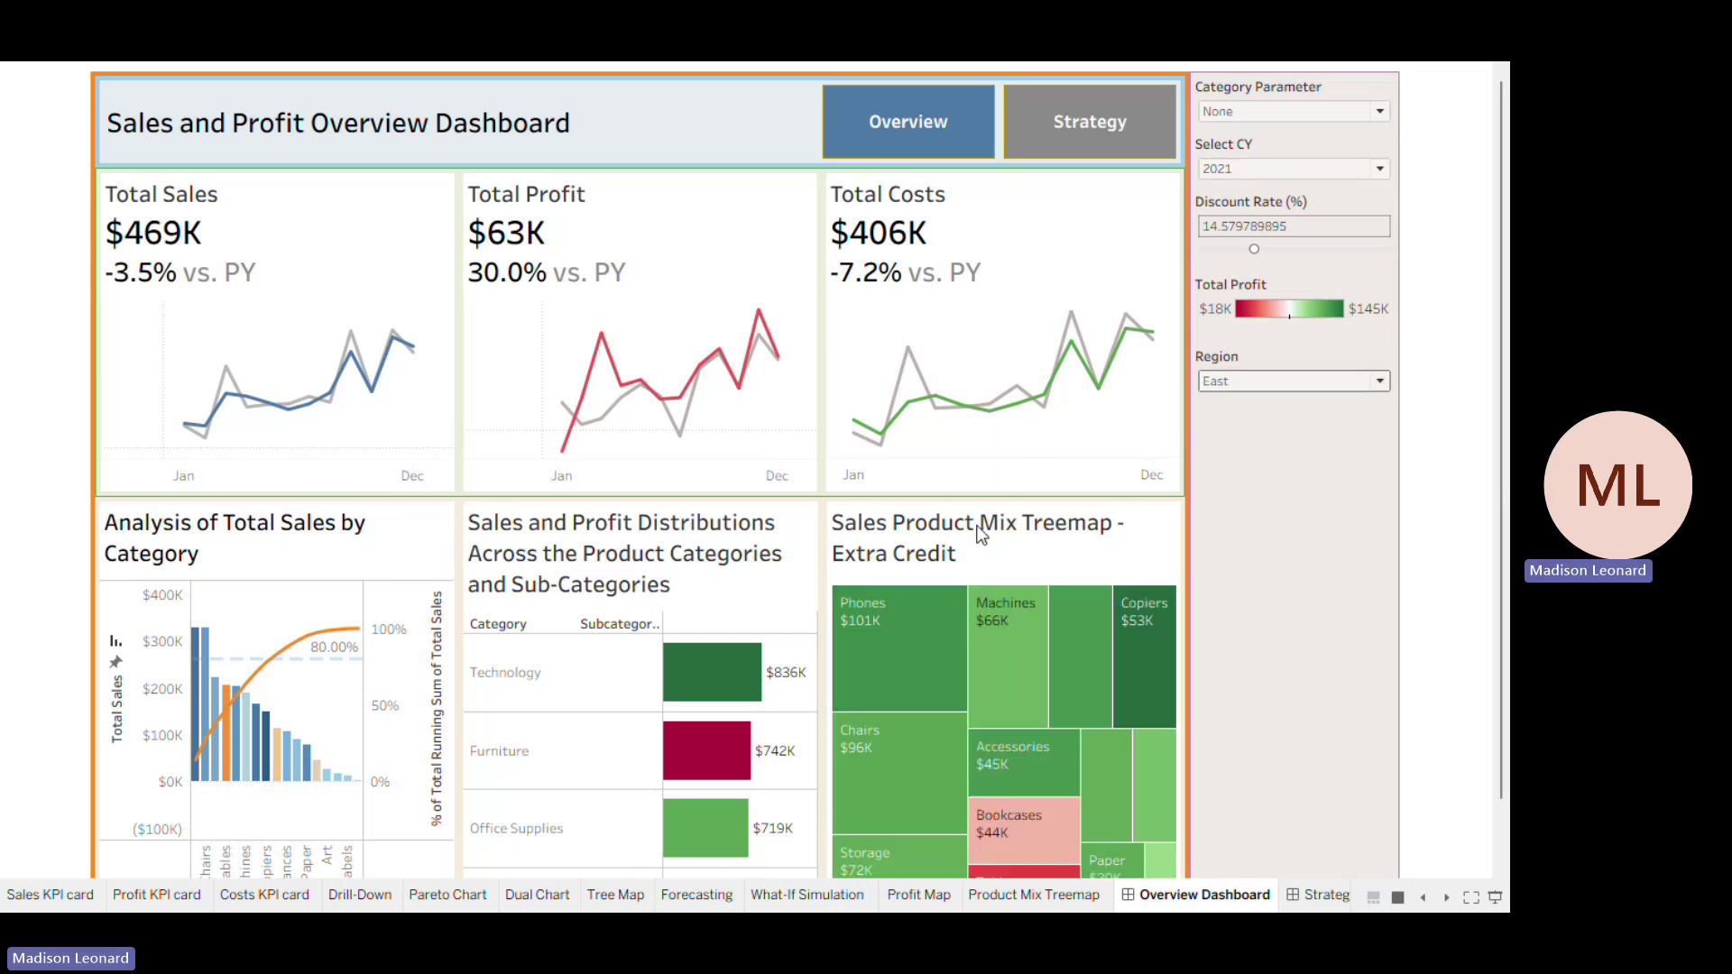
click(1226, 383)
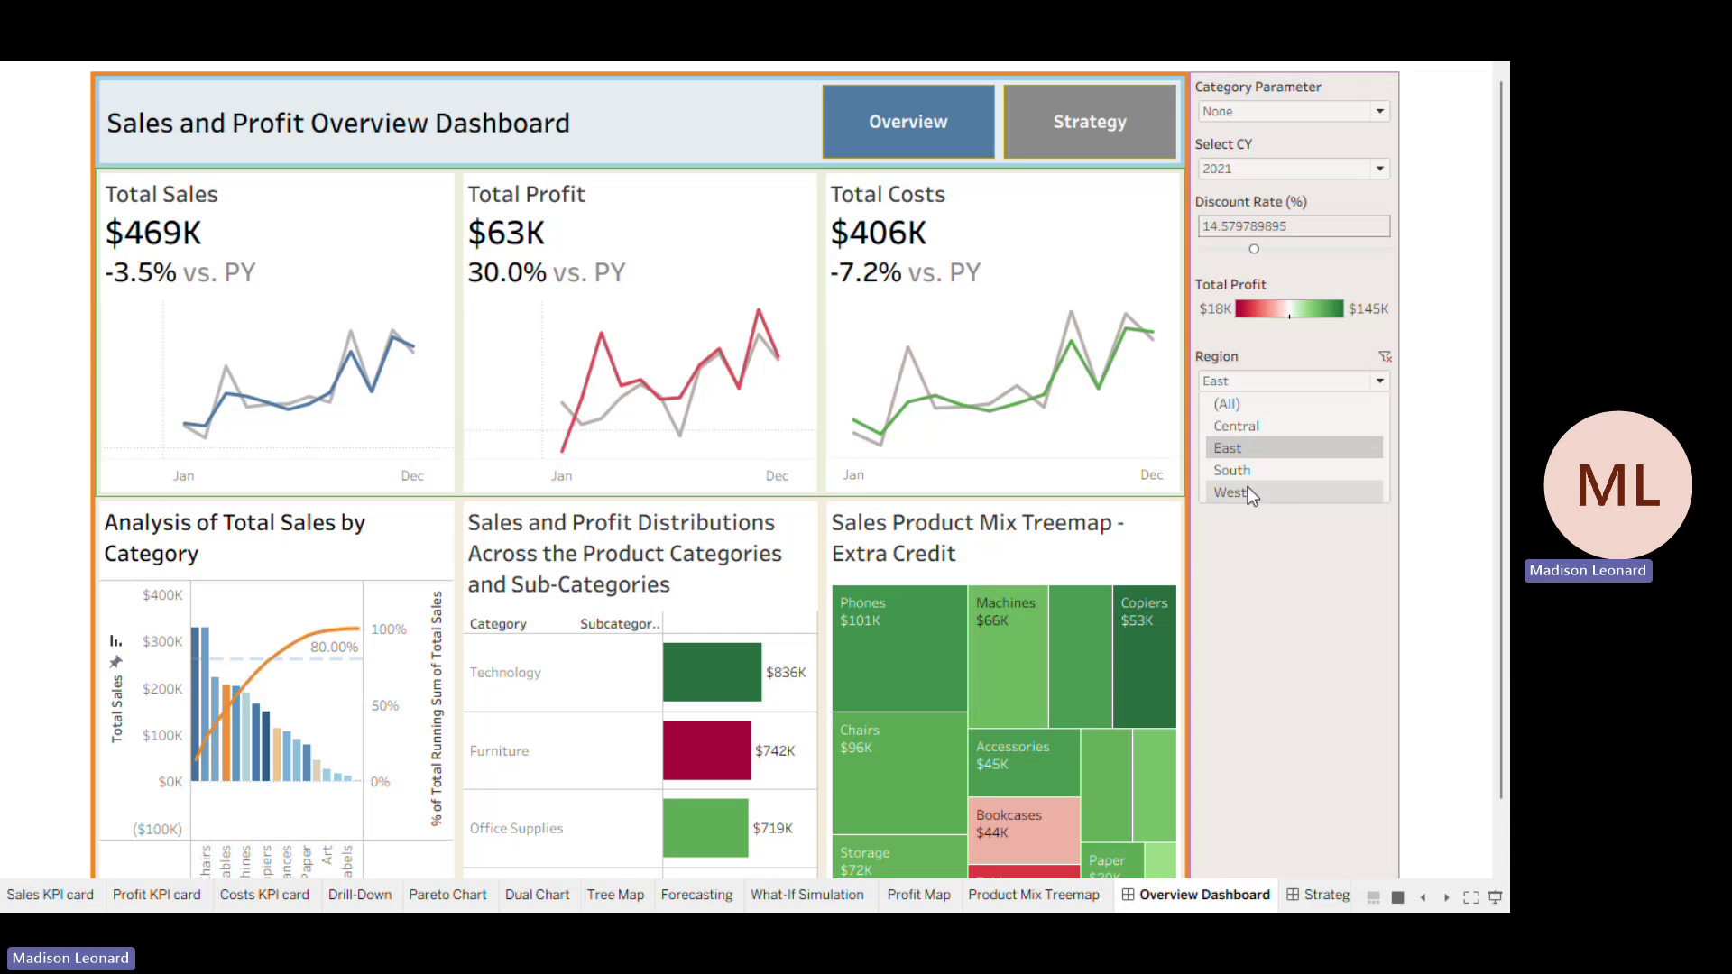
click(1248, 483)
click(1241, 383)
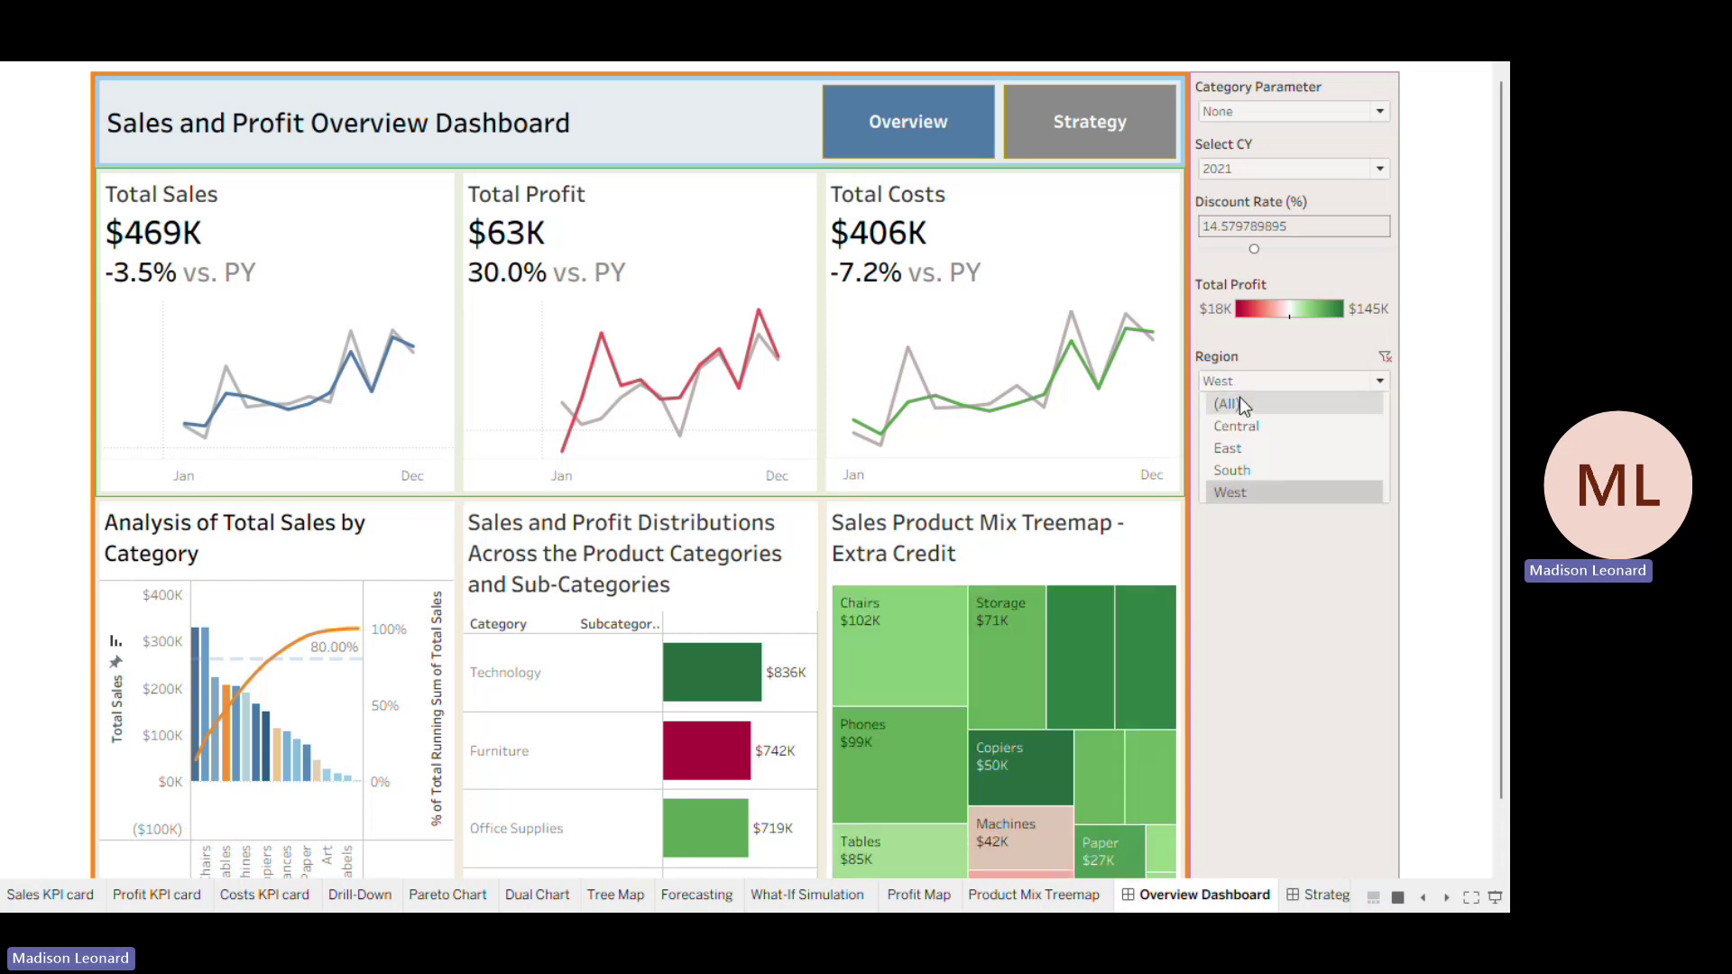
click(1240, 397)
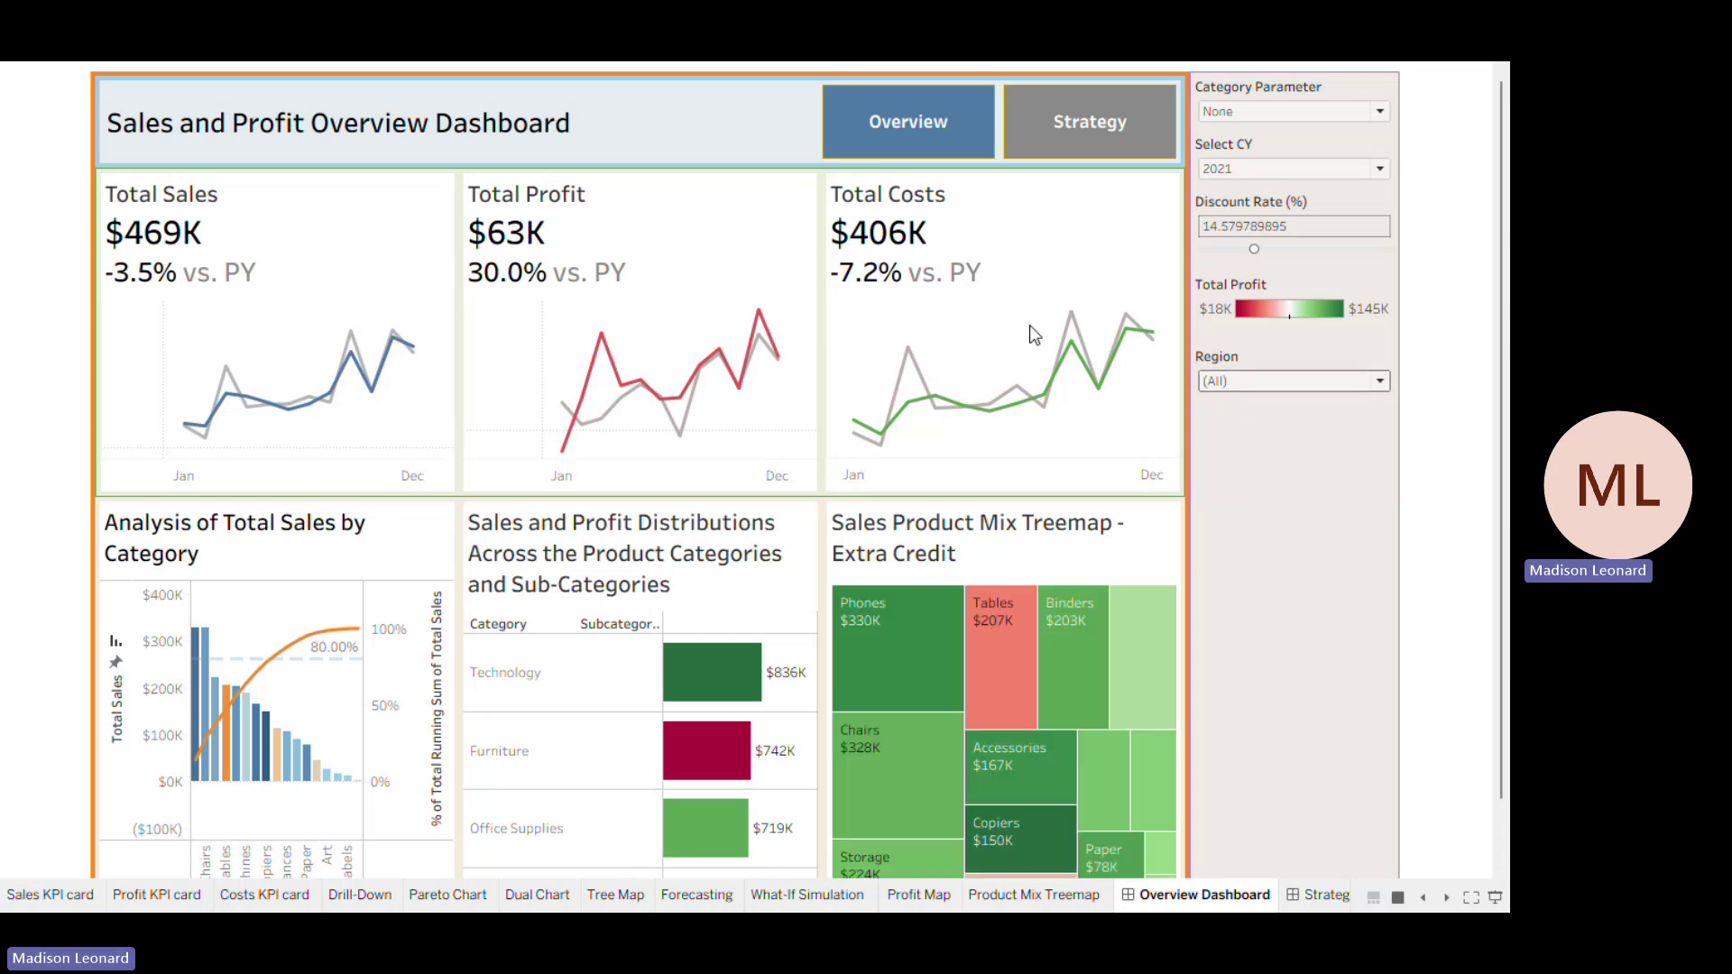
- Raise the discount rate on the Overview Dashboard to about 20.61%
drag(1254, 249, 1277, 249)
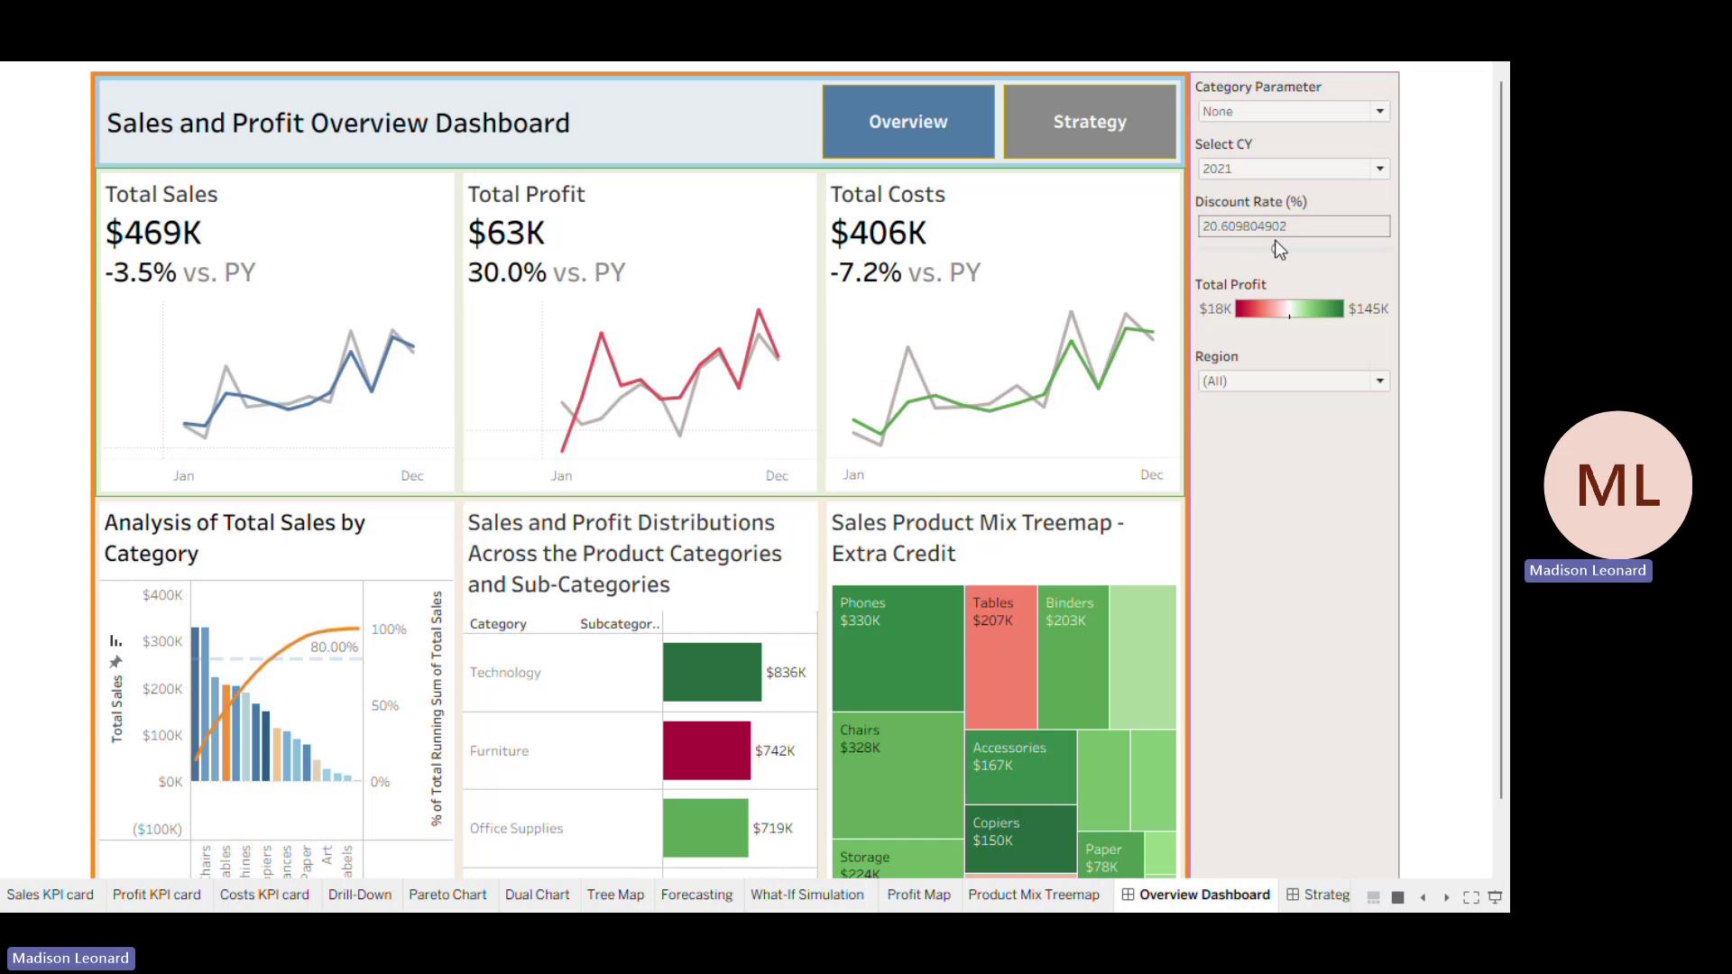
mouse_move(204, 663)
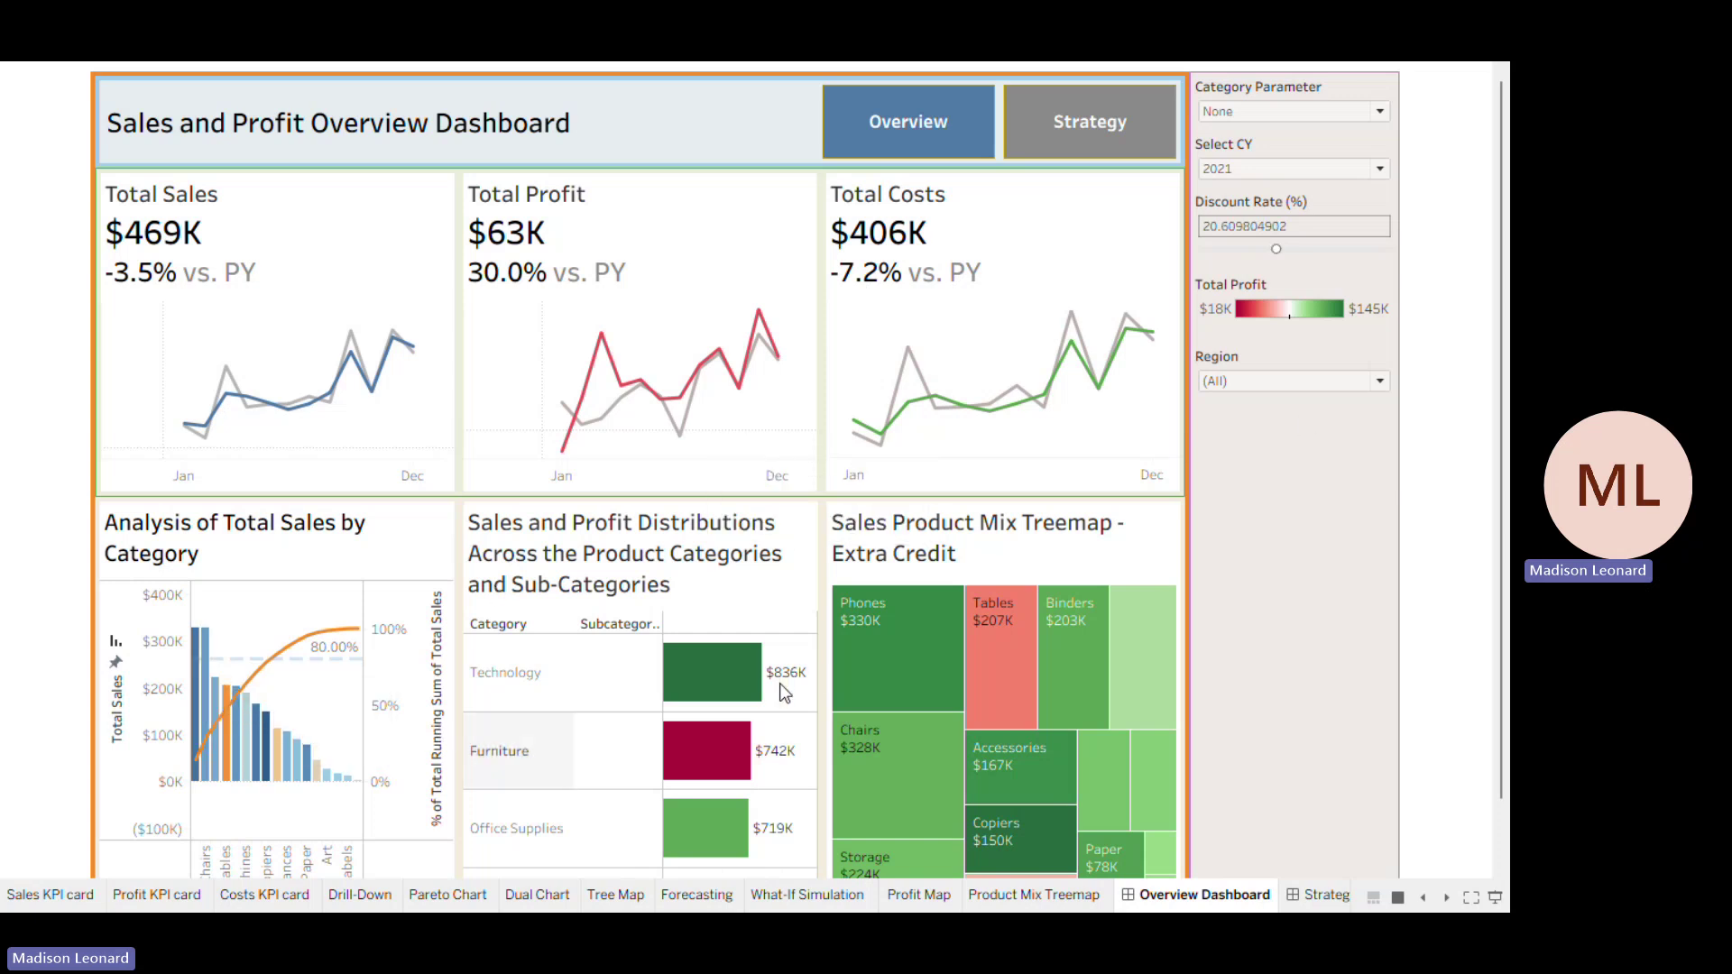
- Expand Office Supplies into its sub-categories with the category parameter, and reset the parameter to None
click(1212, 113)
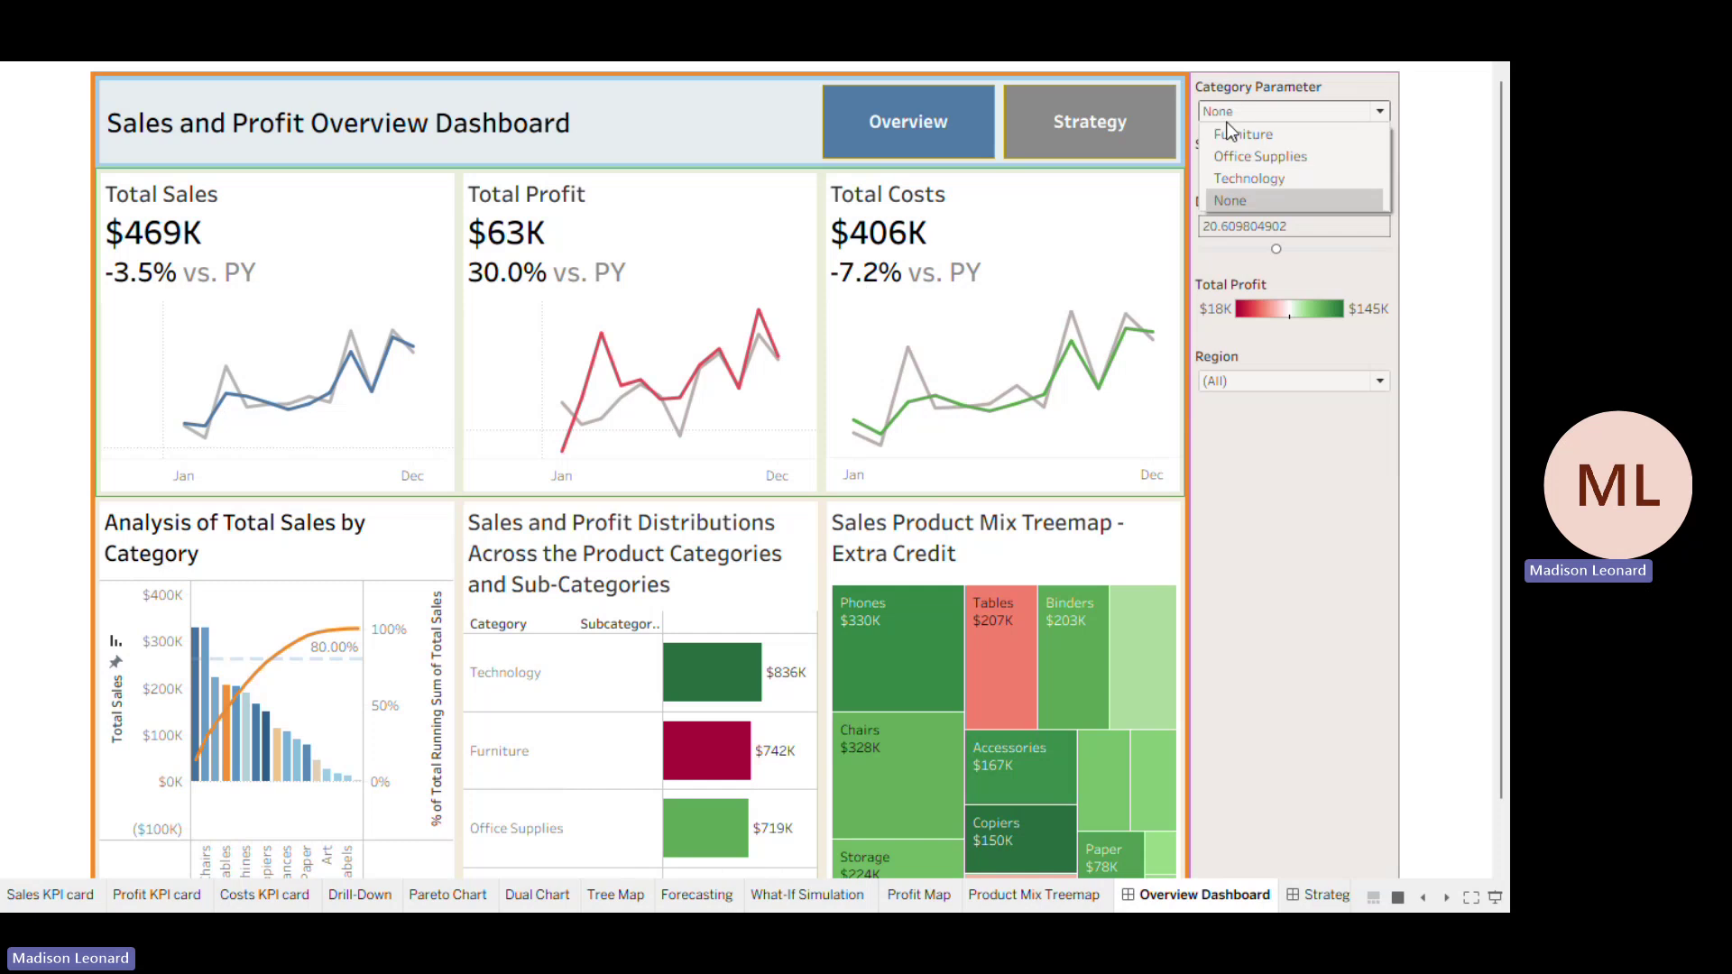
click(1259, 157)
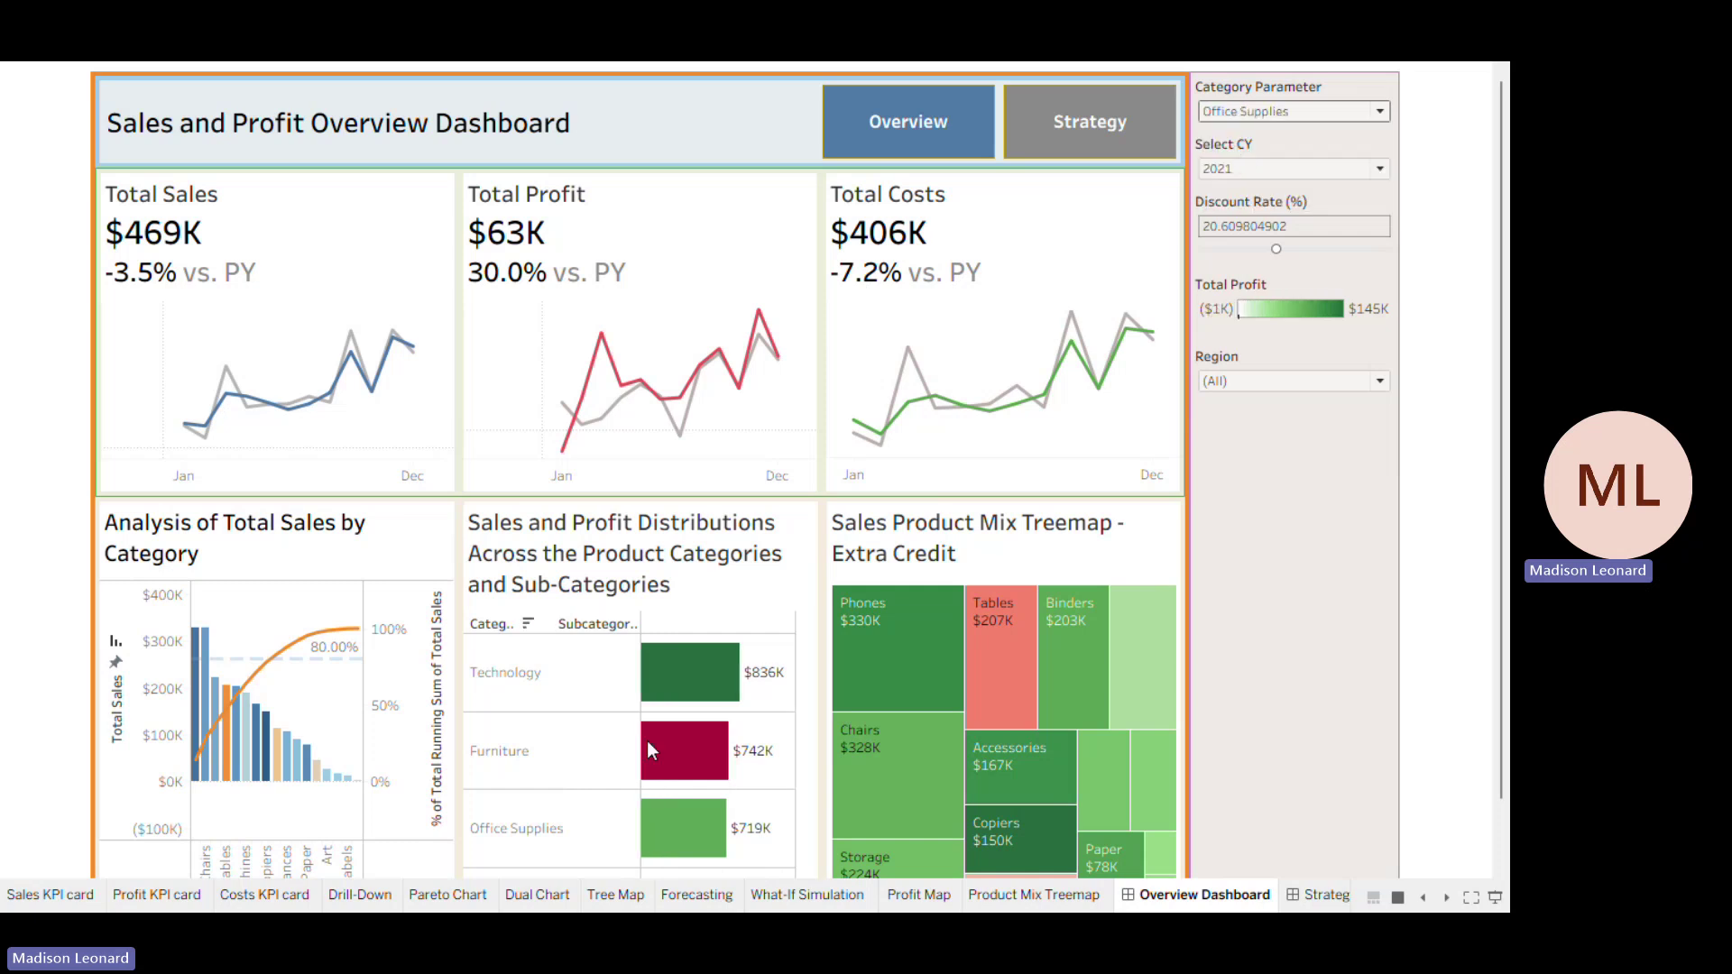
click(1249, 118)
click(1259, 198)
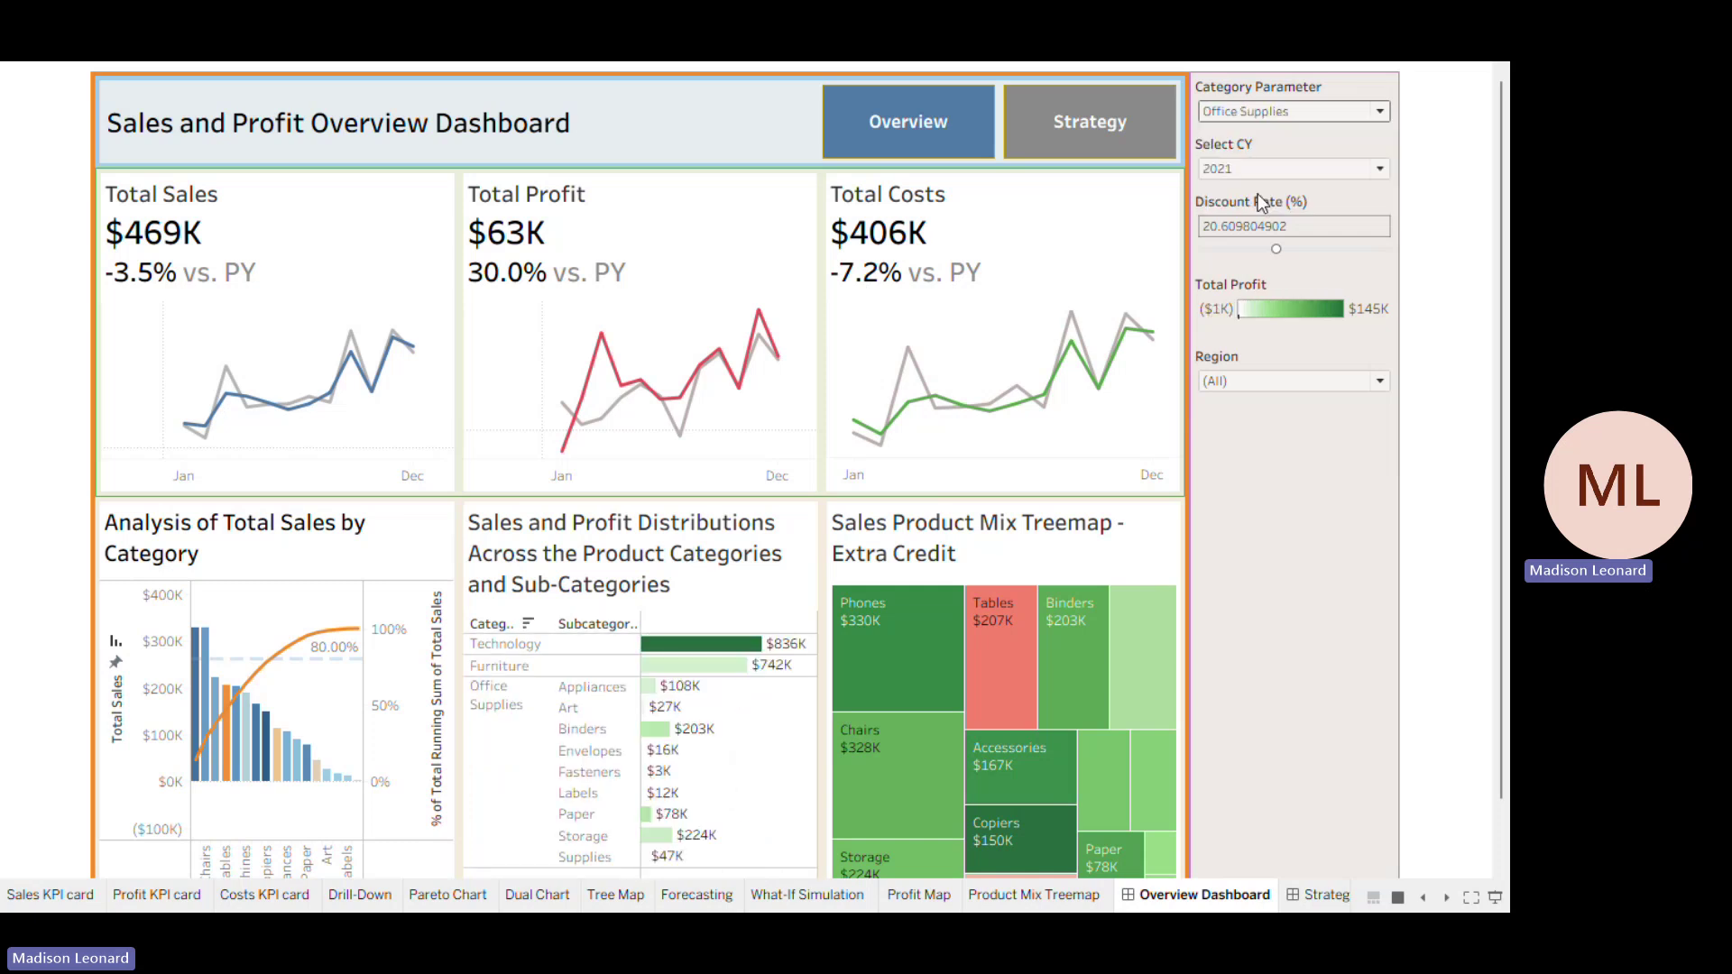
- Open the Strategy Dashboard and review its sales and profit trend, profit map, forecast, what-if analysis and business recommendations
click(1077, 107)
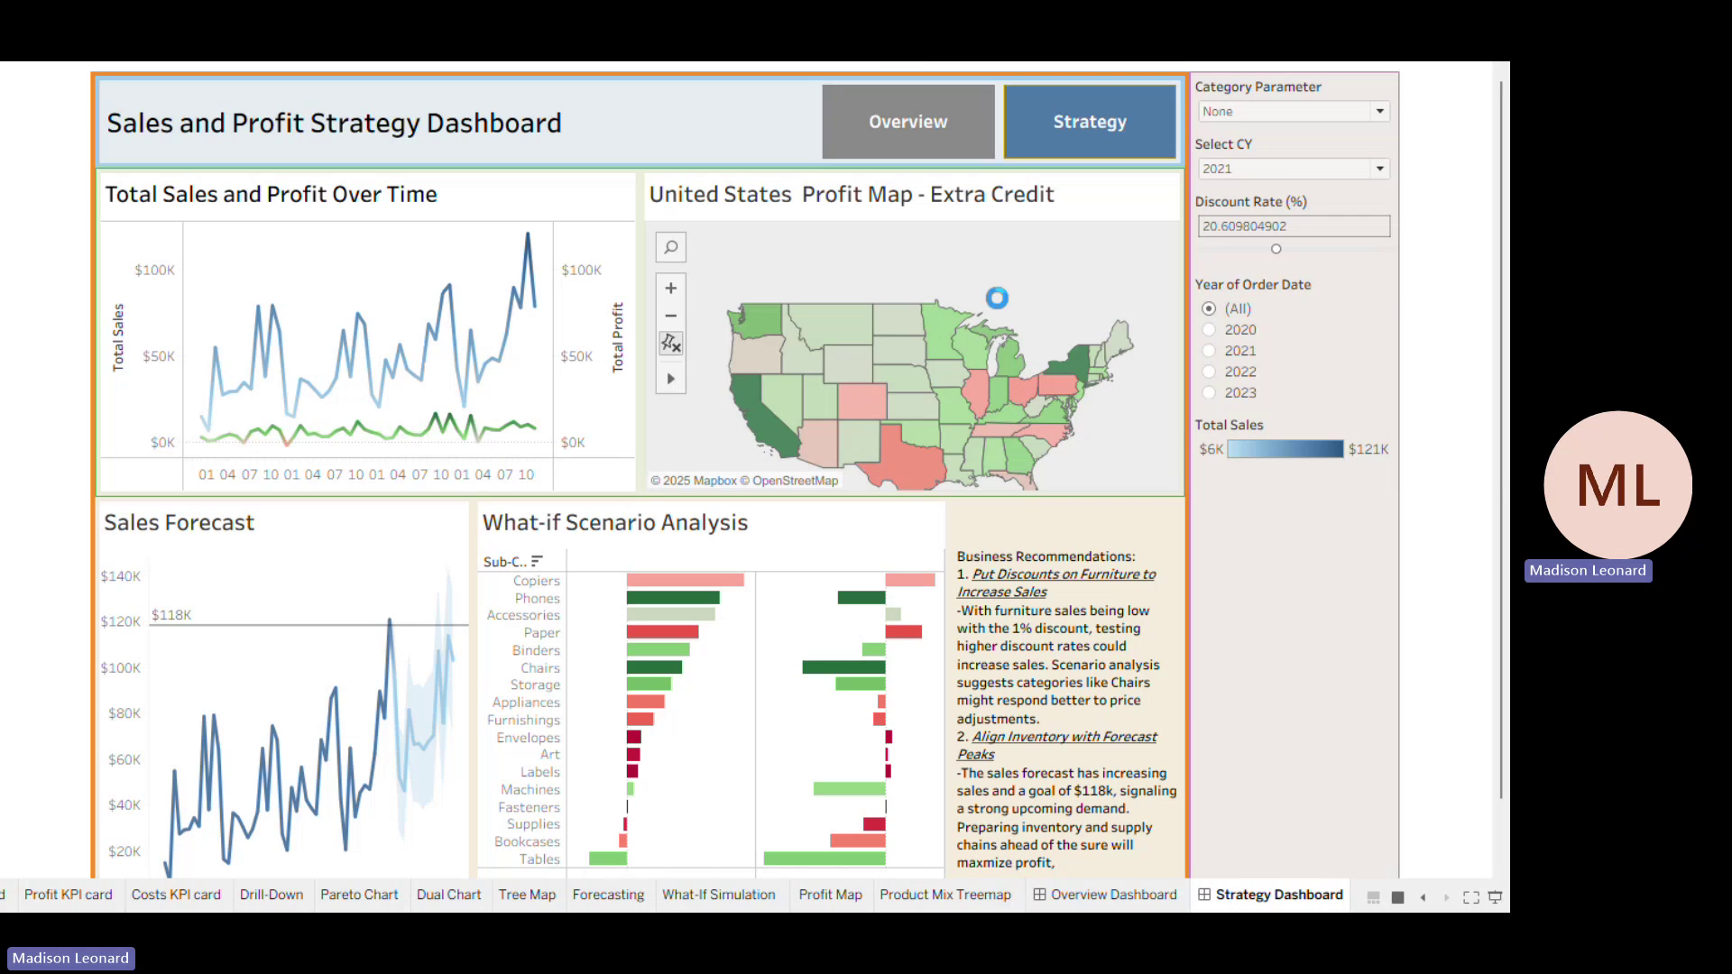
mouse_move(866, 399)
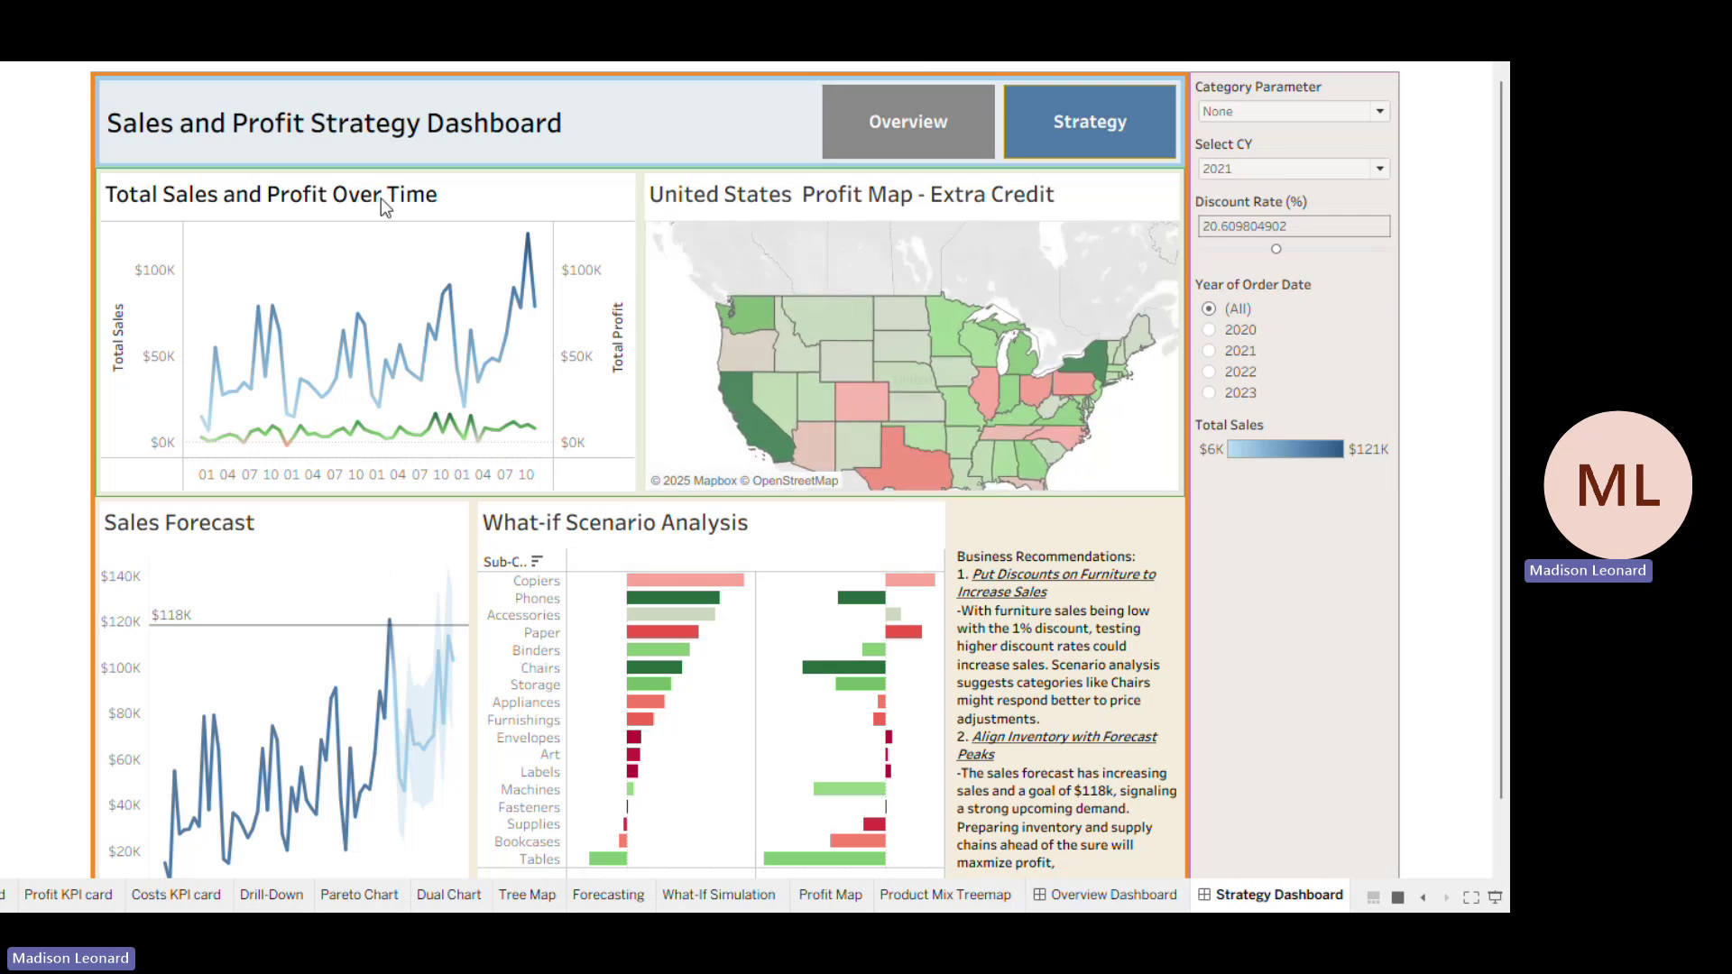
mouse_move(470, 412)
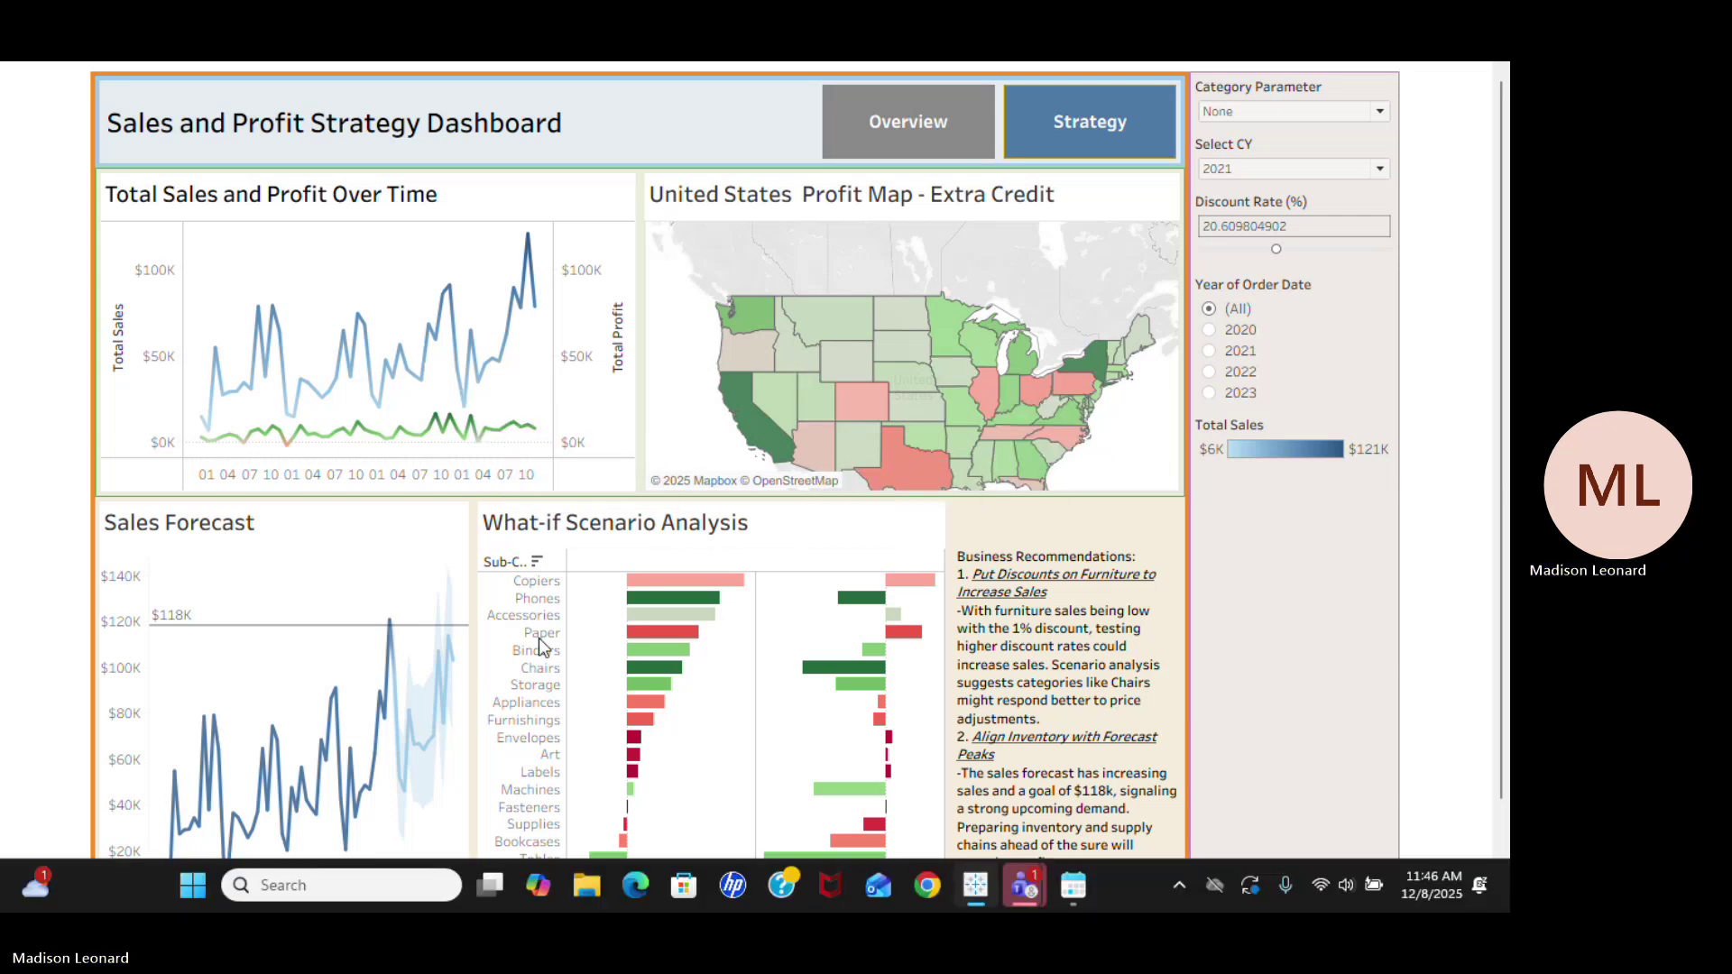
scroll(419, 701, down, 1)
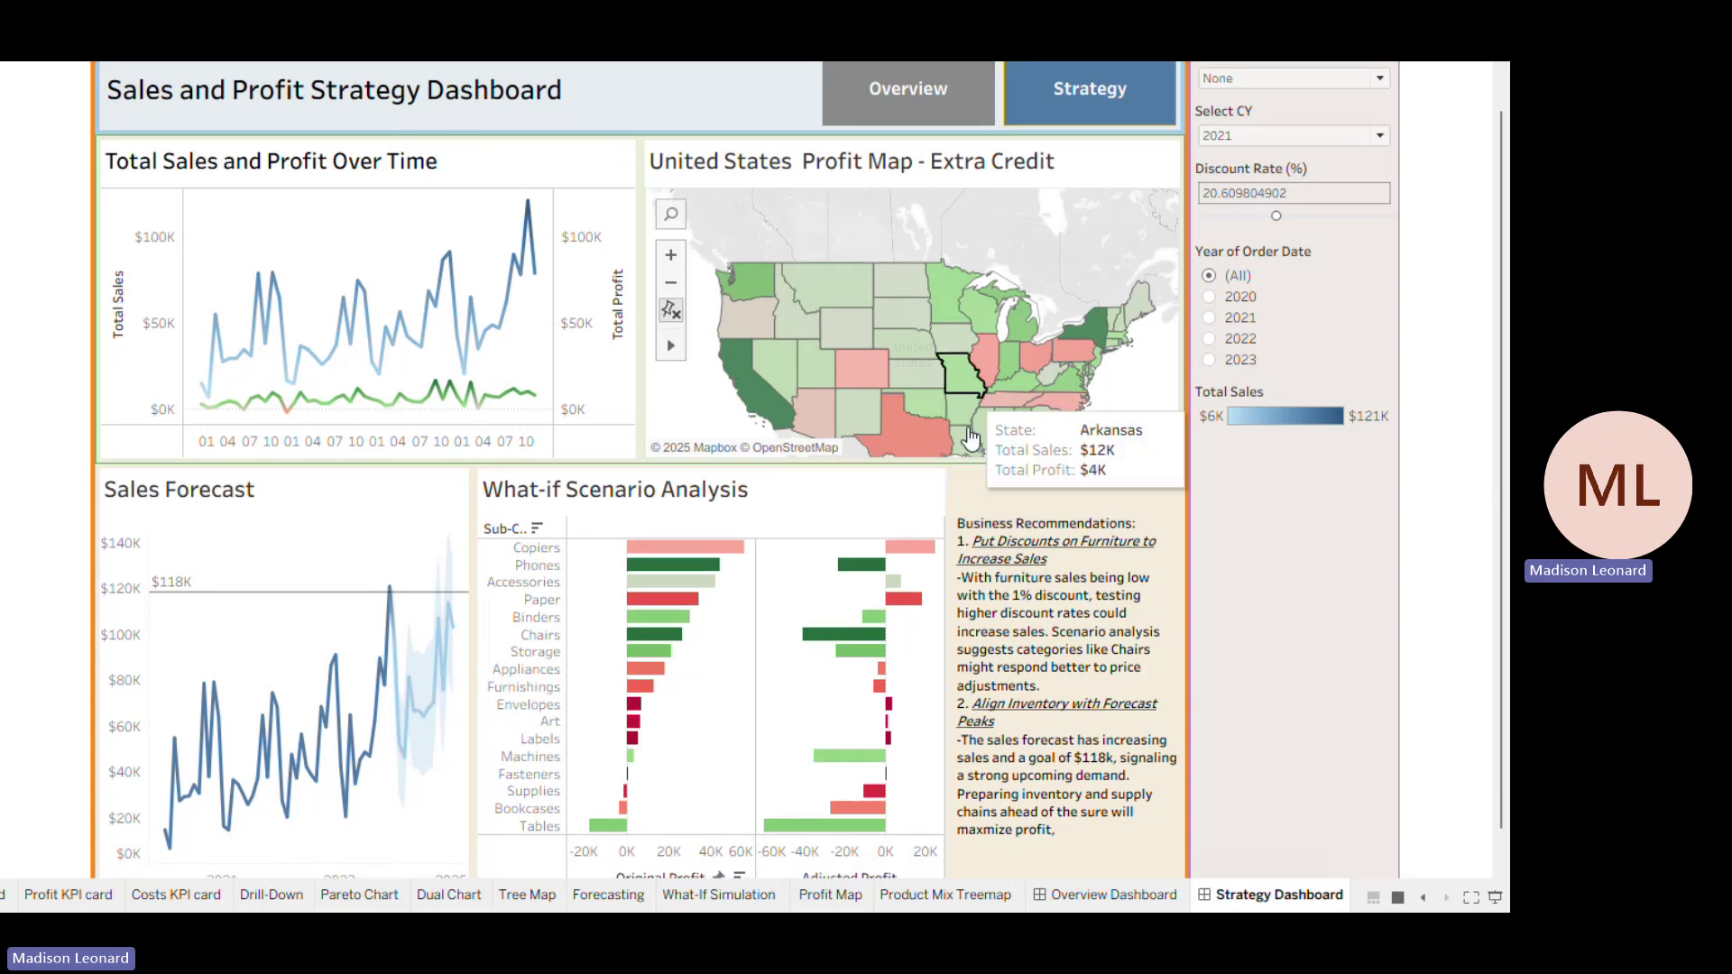
scroll(845, 762, down, 1)
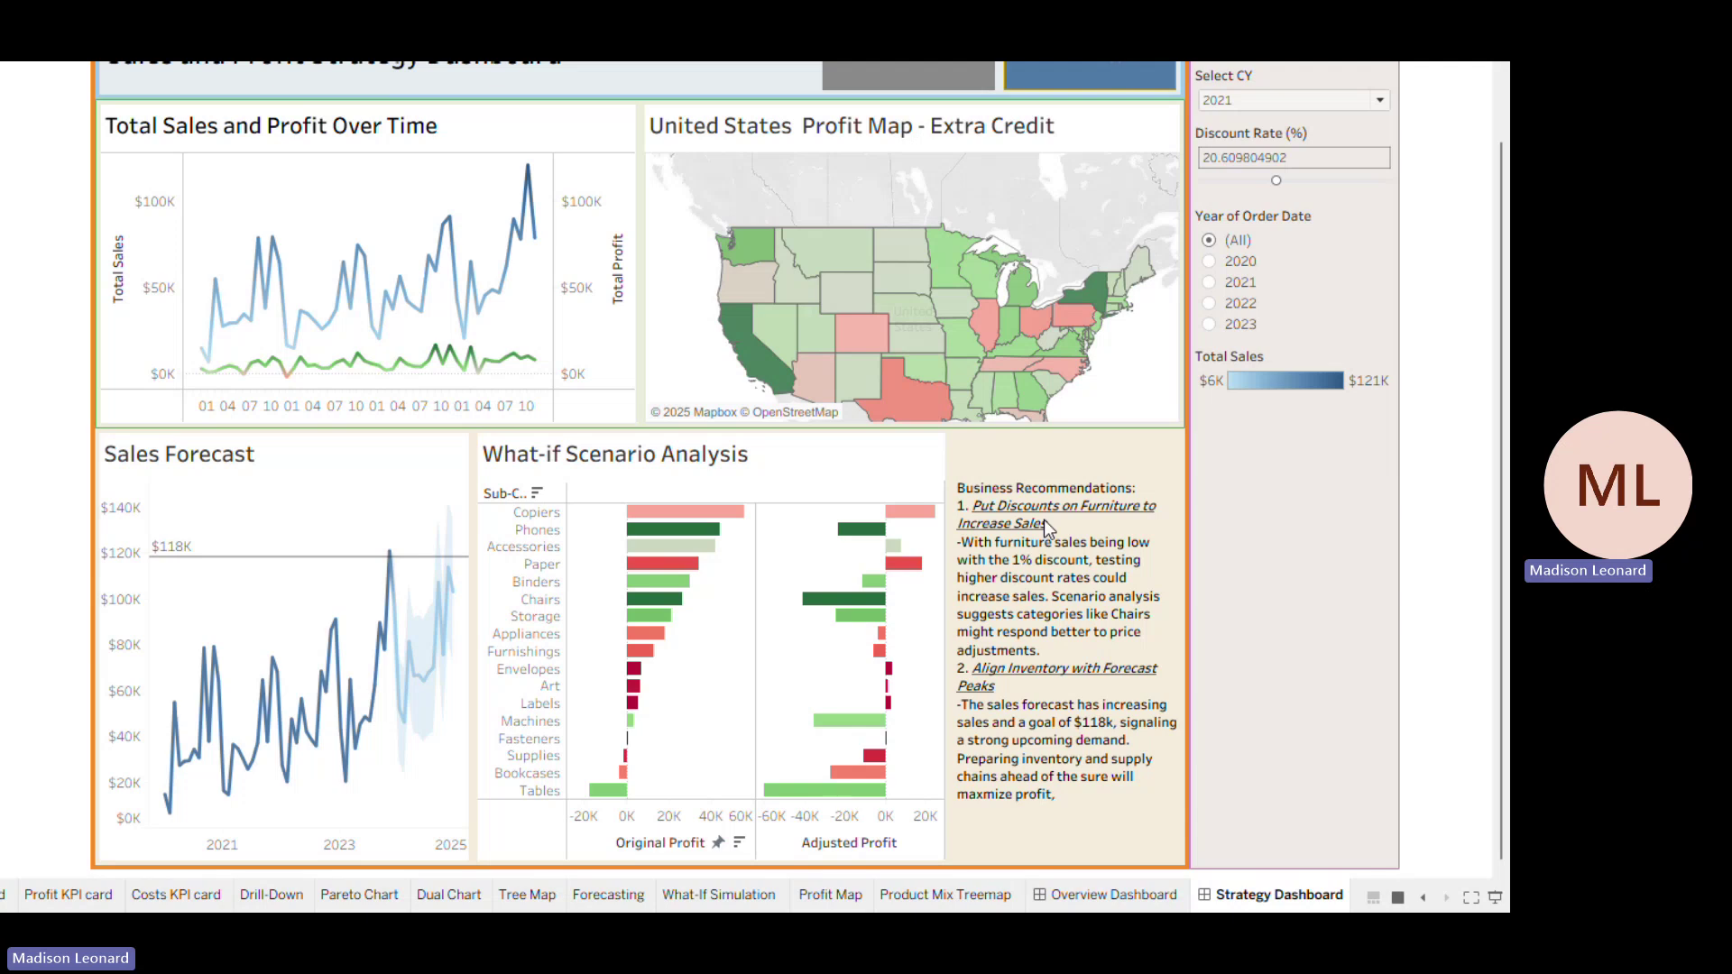
- Return to the Overview Dashboard to point out its filter controls, and go back to the Strategy Dashboard
click(846, 74)
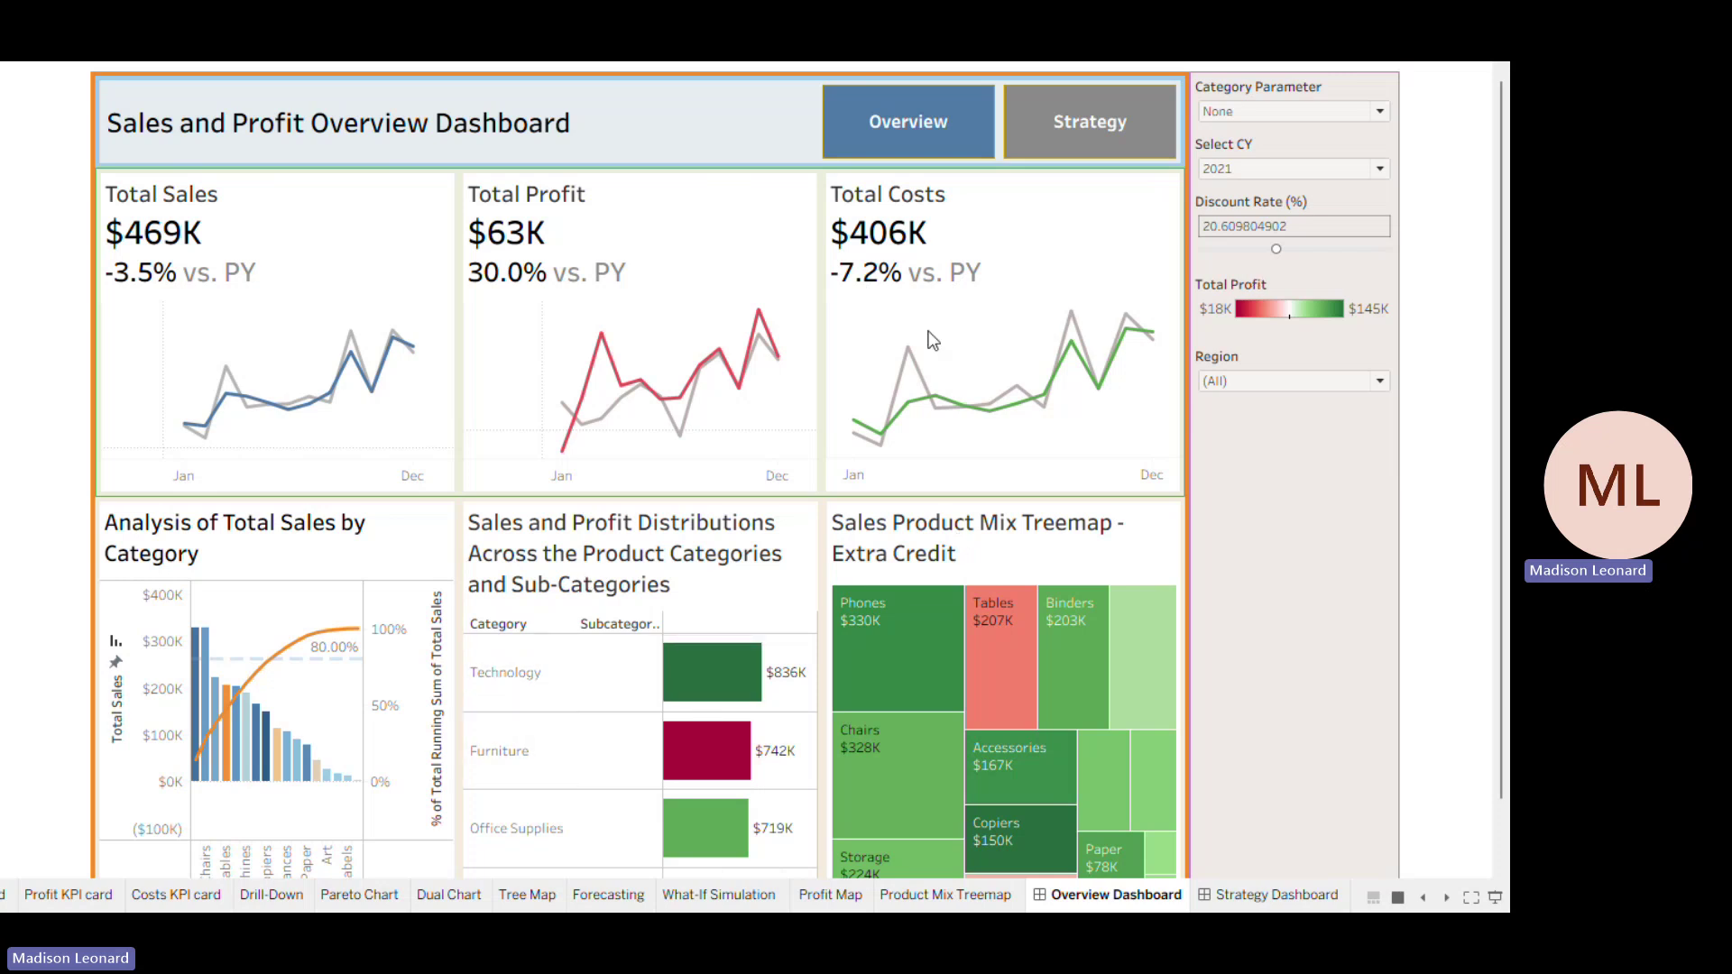
click(1227, 176)
click(1090, 122)
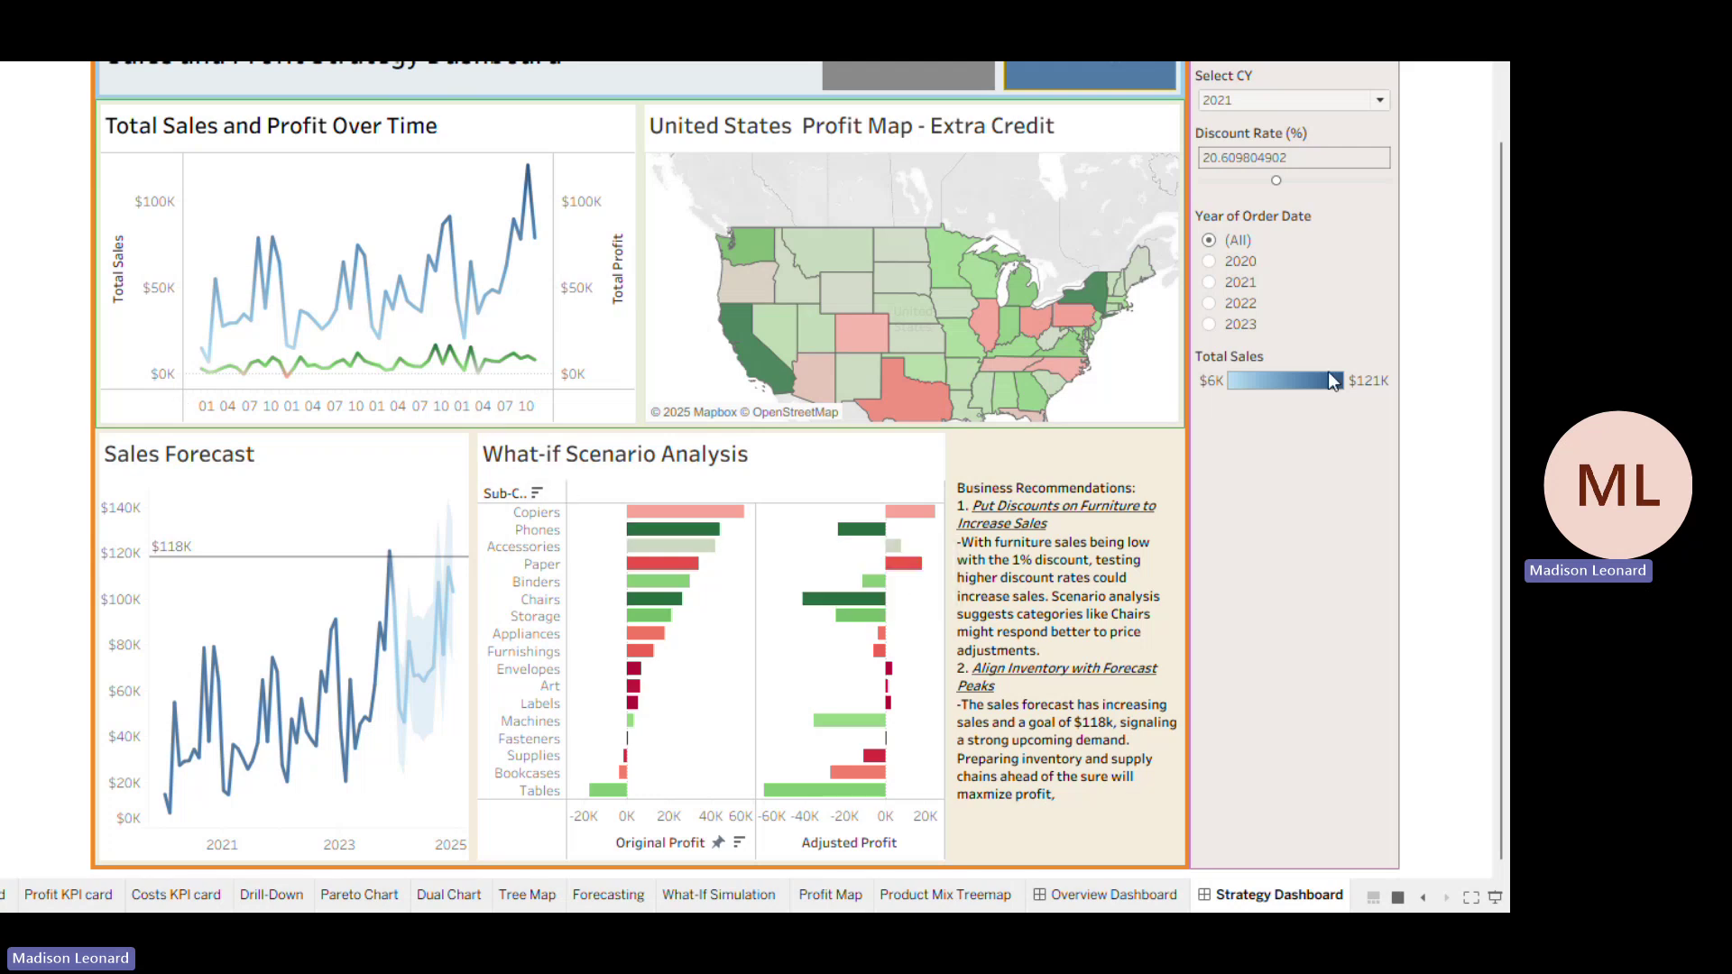
- Highlight the Furniture bar in the Overview Dashboard's sales and profit distributions chart and check the category parameter's options
click(917, 70)
click(708, 749)
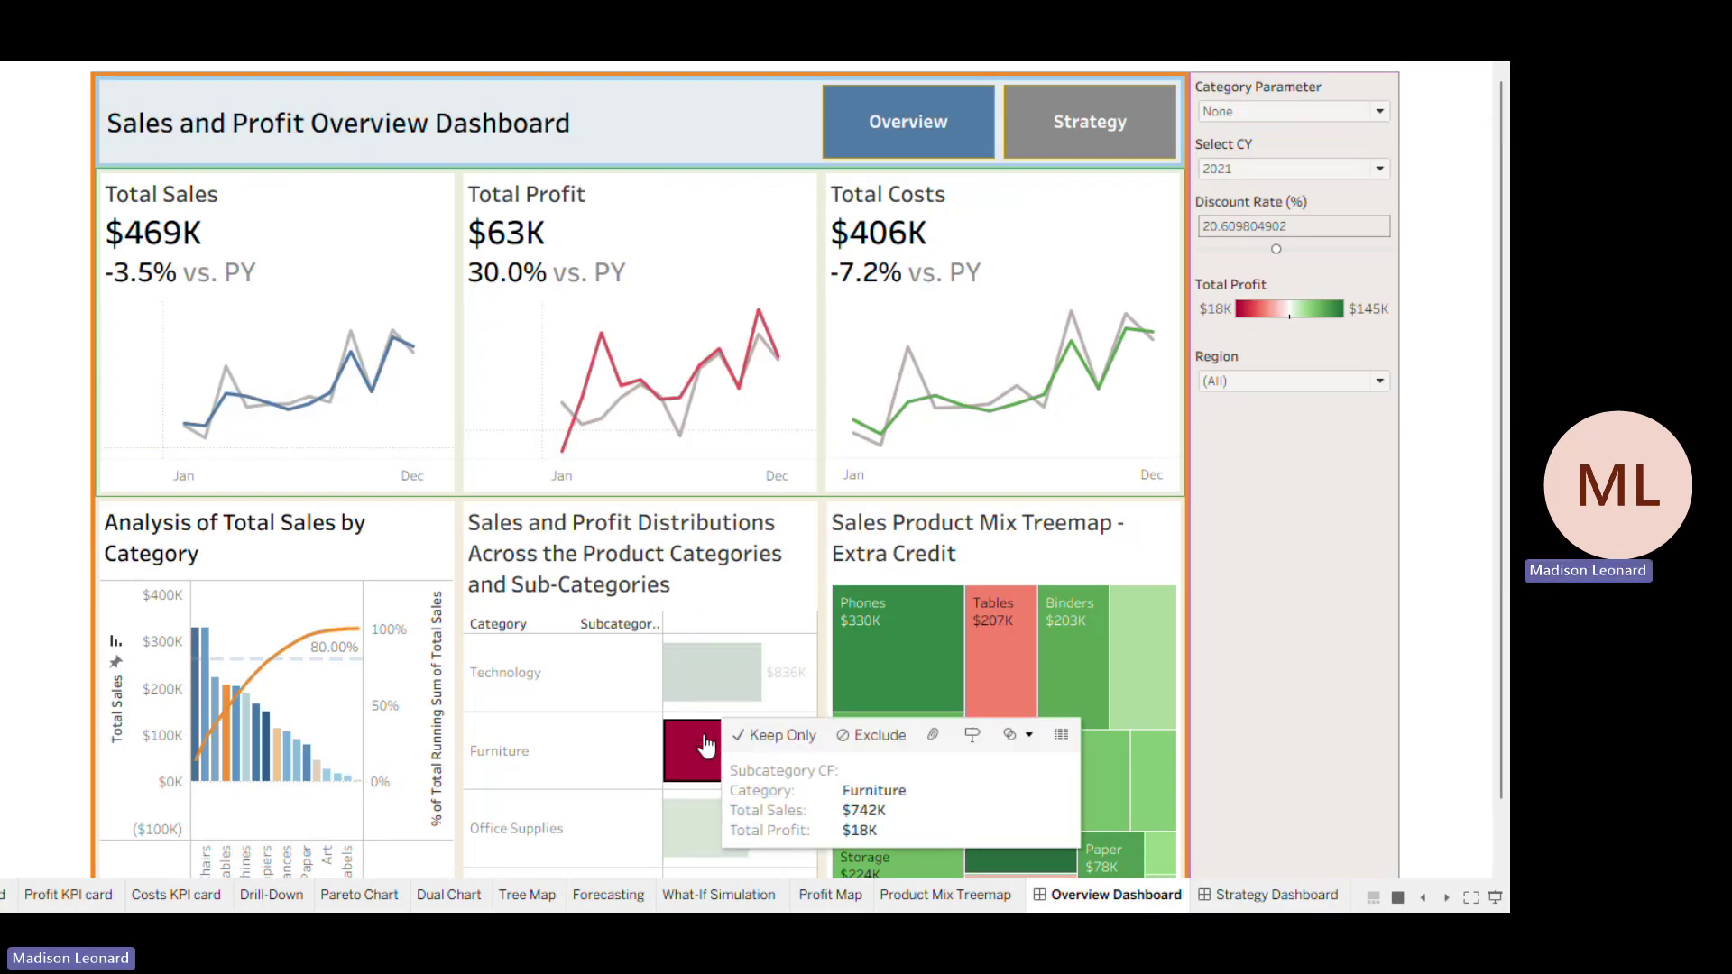
click(1291, 111)
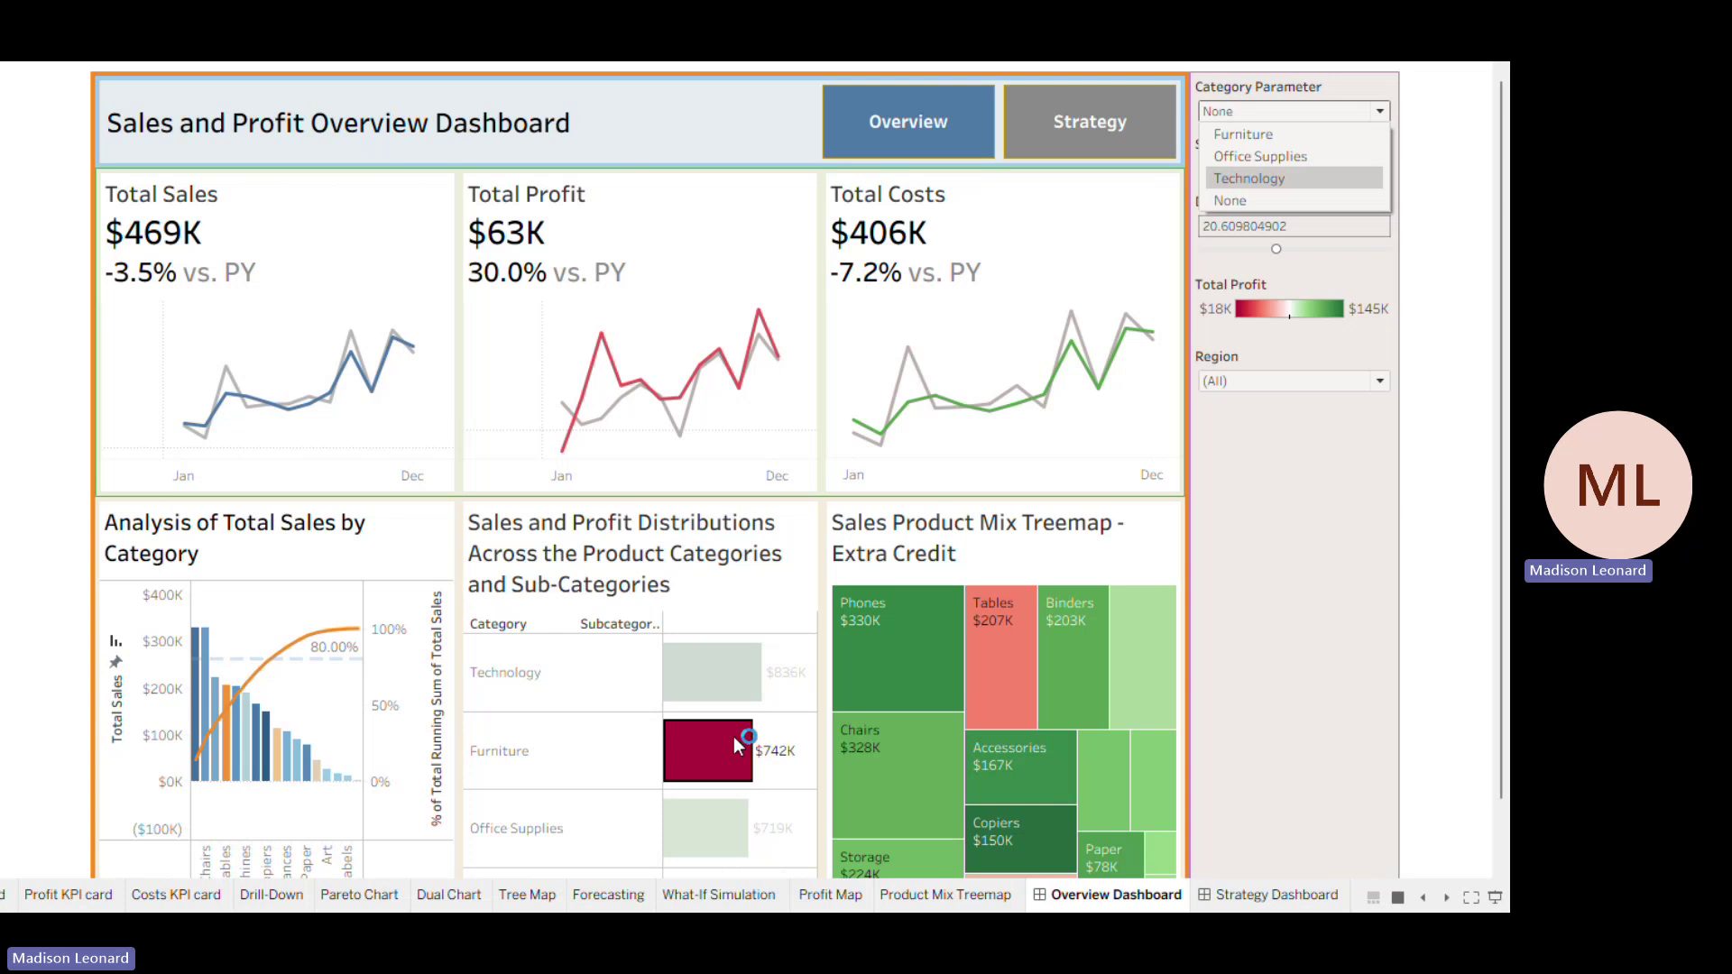
click(1366, 666)
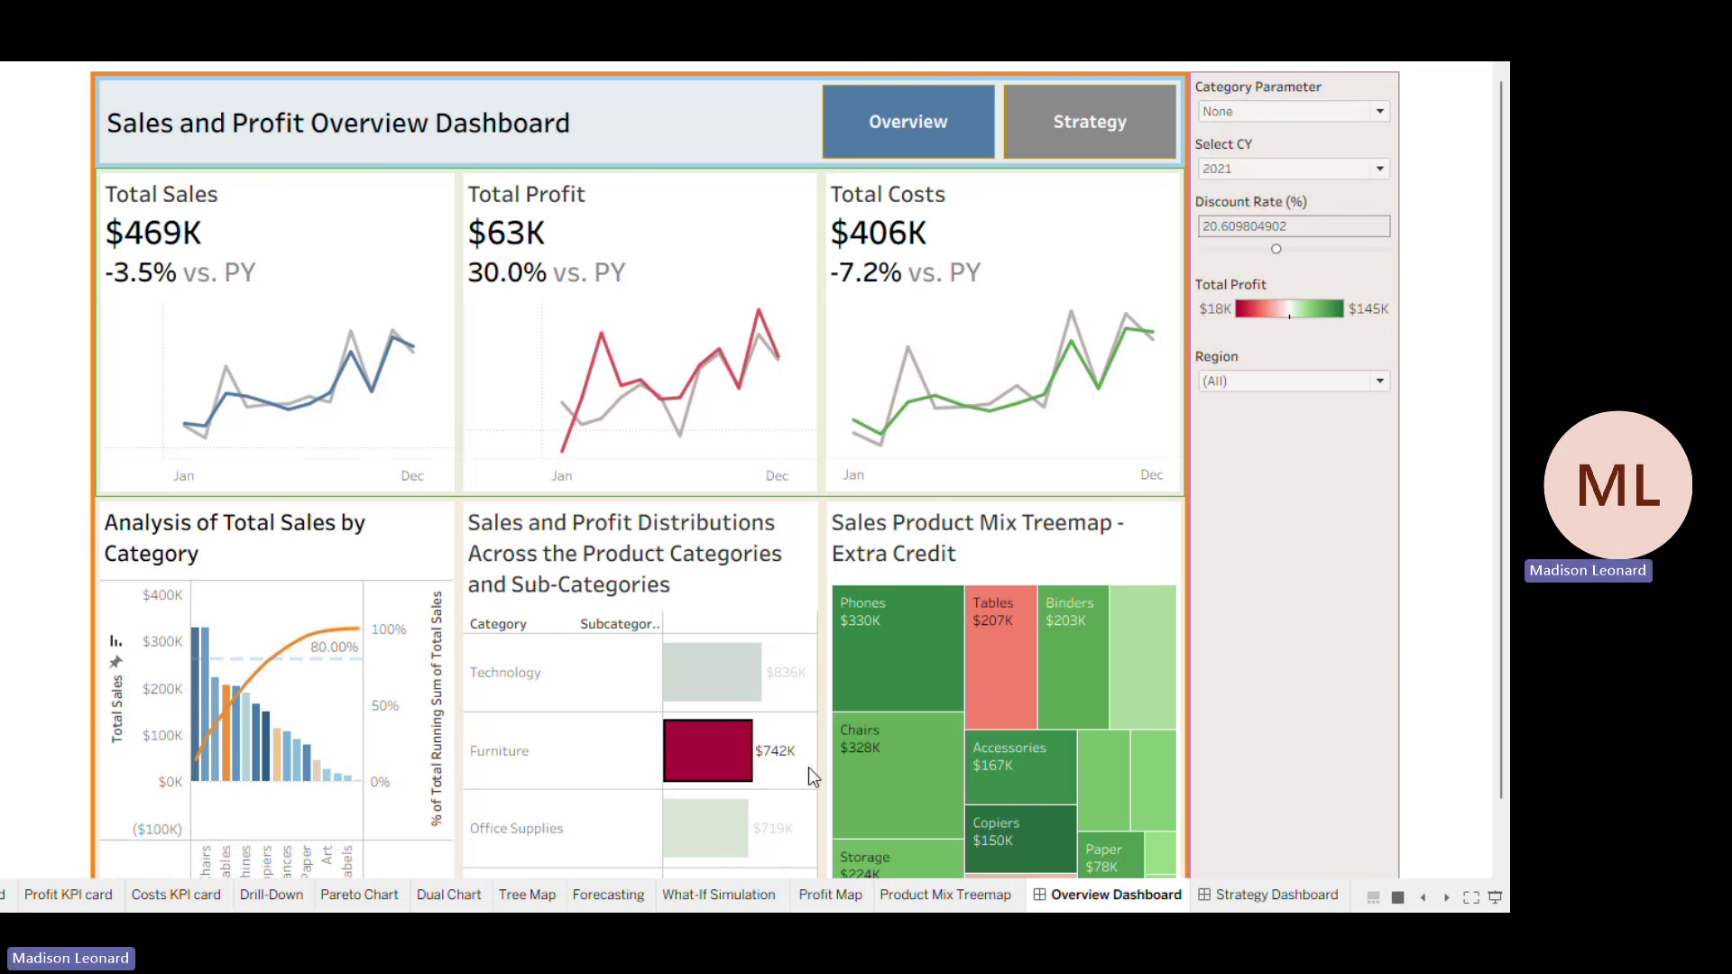
mouse_move(749, 764)
- Reopen the Strategy Dashboard and examine the adjusted profit by sub-category in the What-if Scenario Analysis
click(1060, 121)
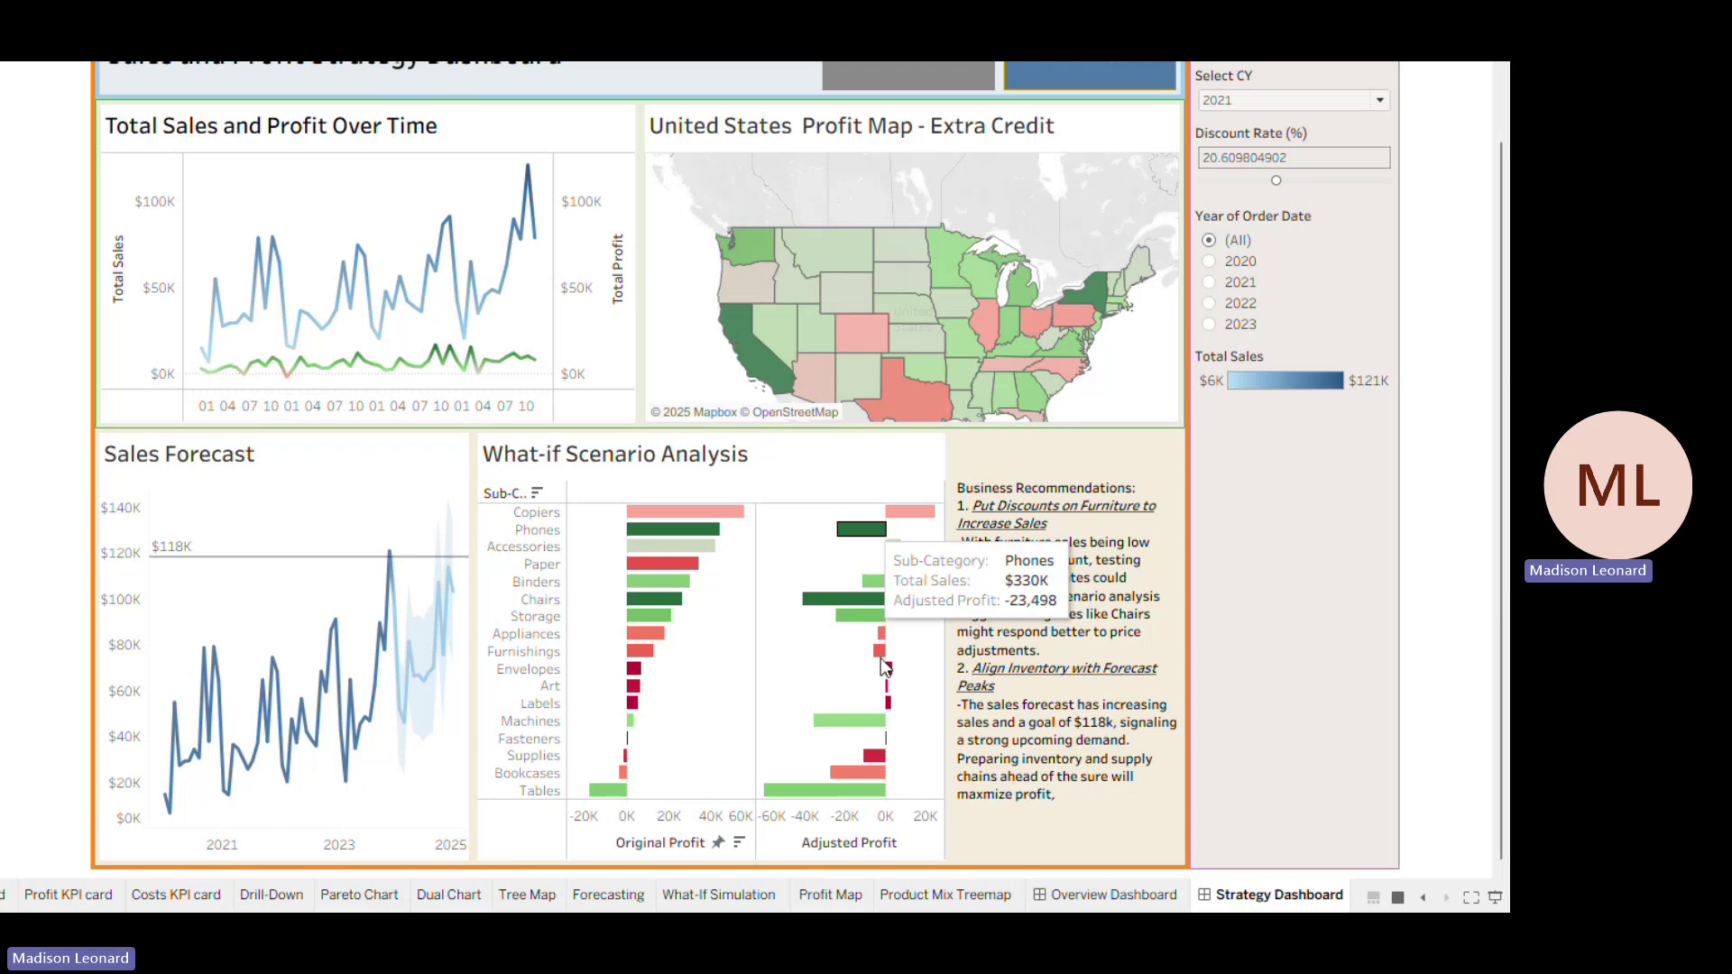
mouse_move(848, 794)
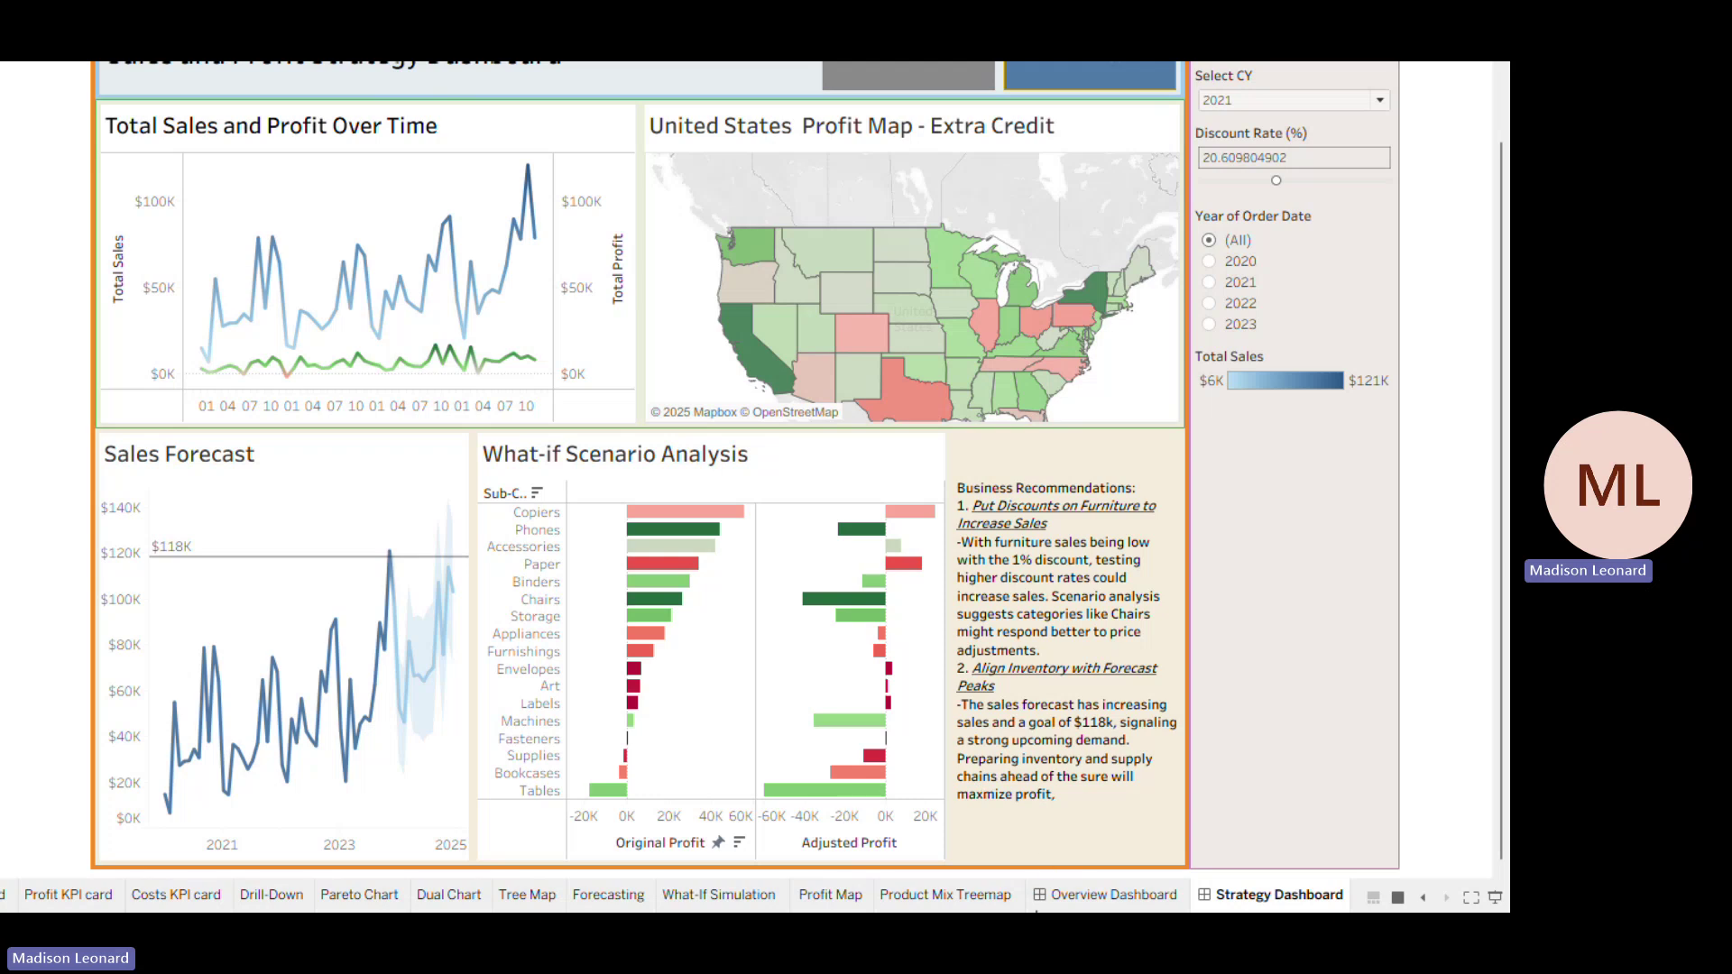
- Switch to the Microsoft Teams meeting window and stop the recording and transcription
mouse_move(1040, 911)
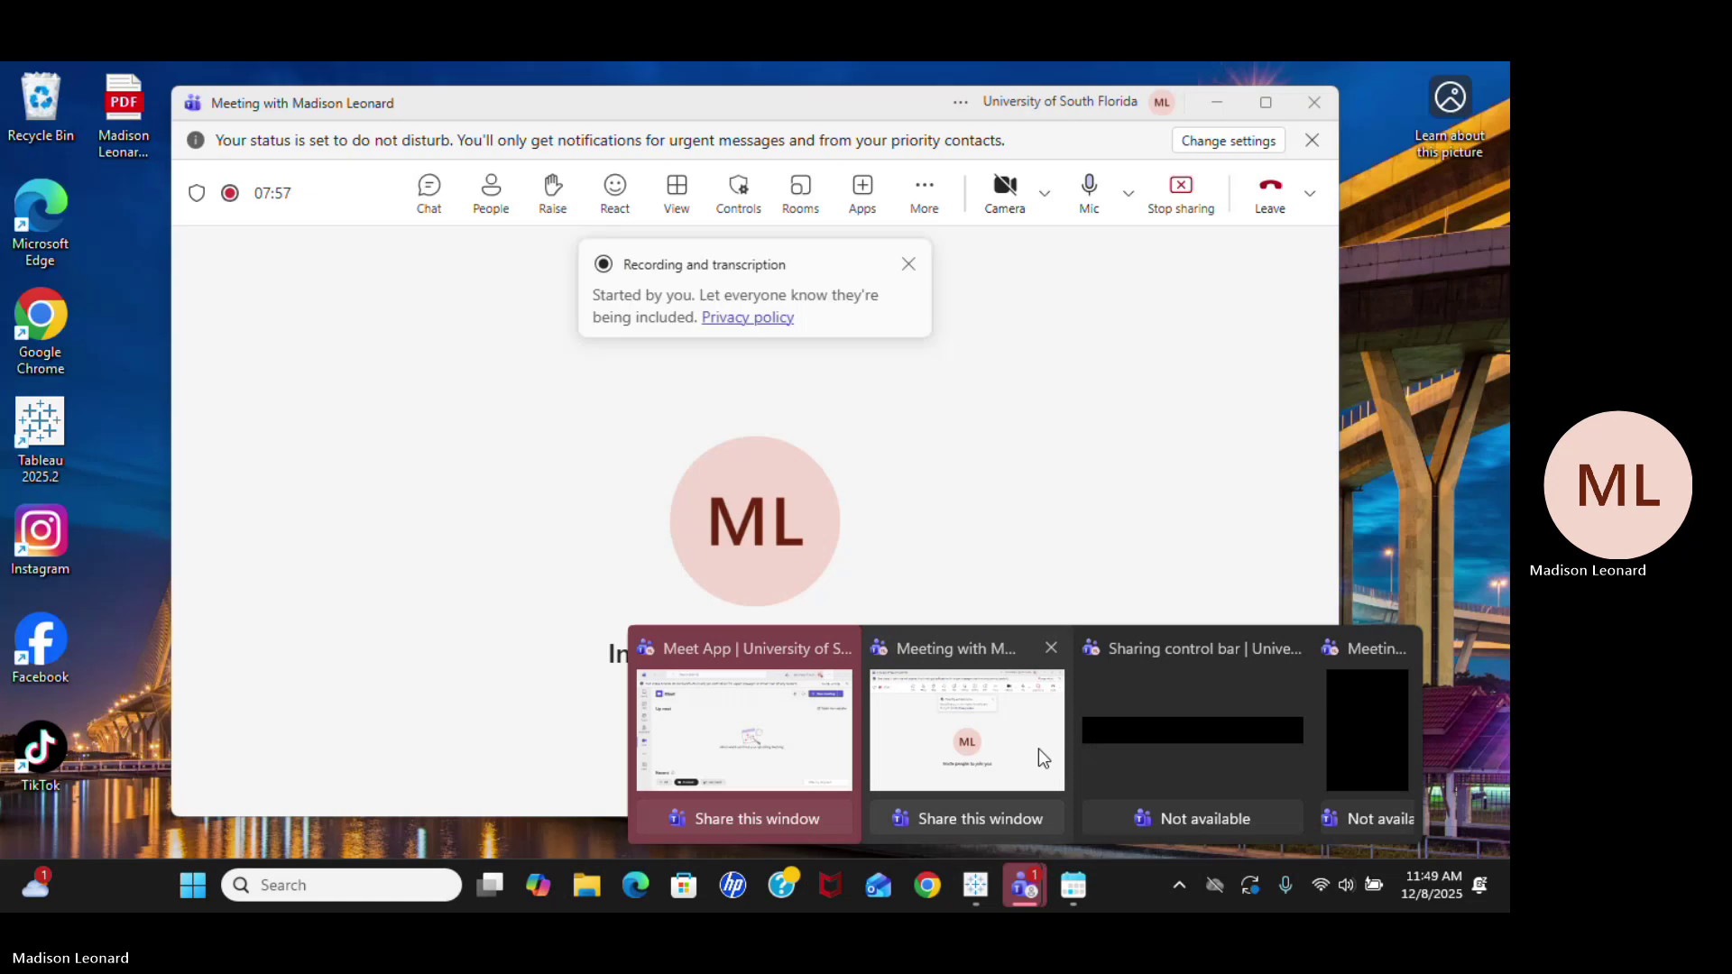
click(1038, 749)
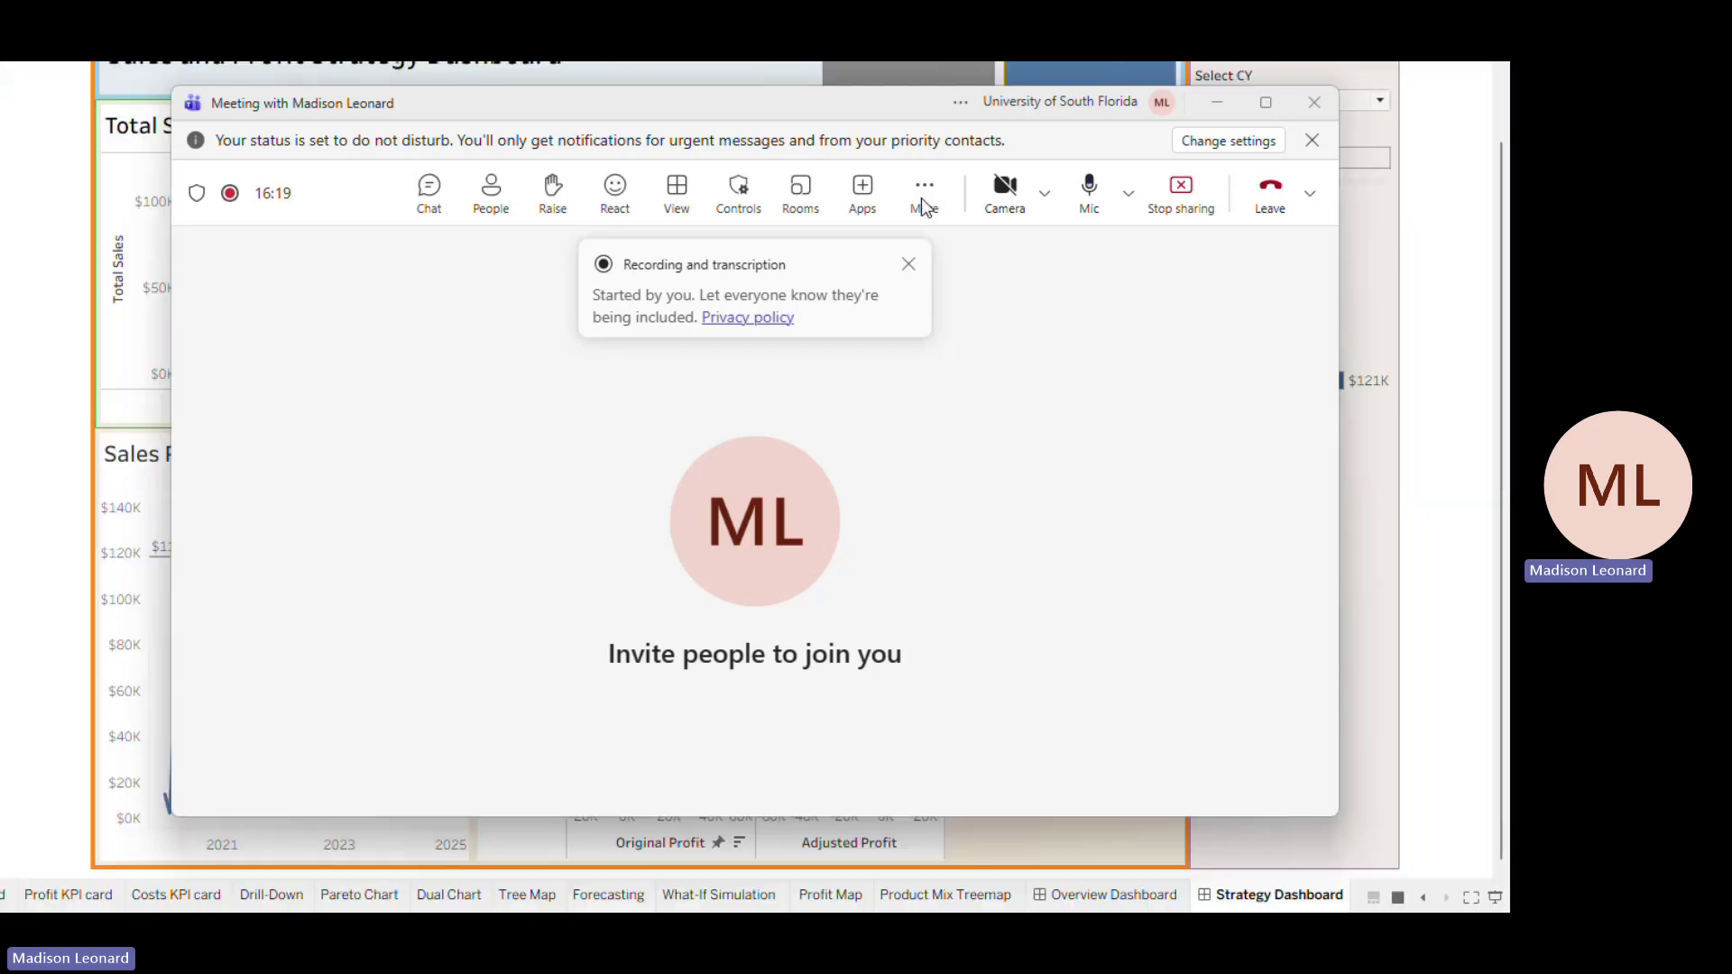
click(924, 204)
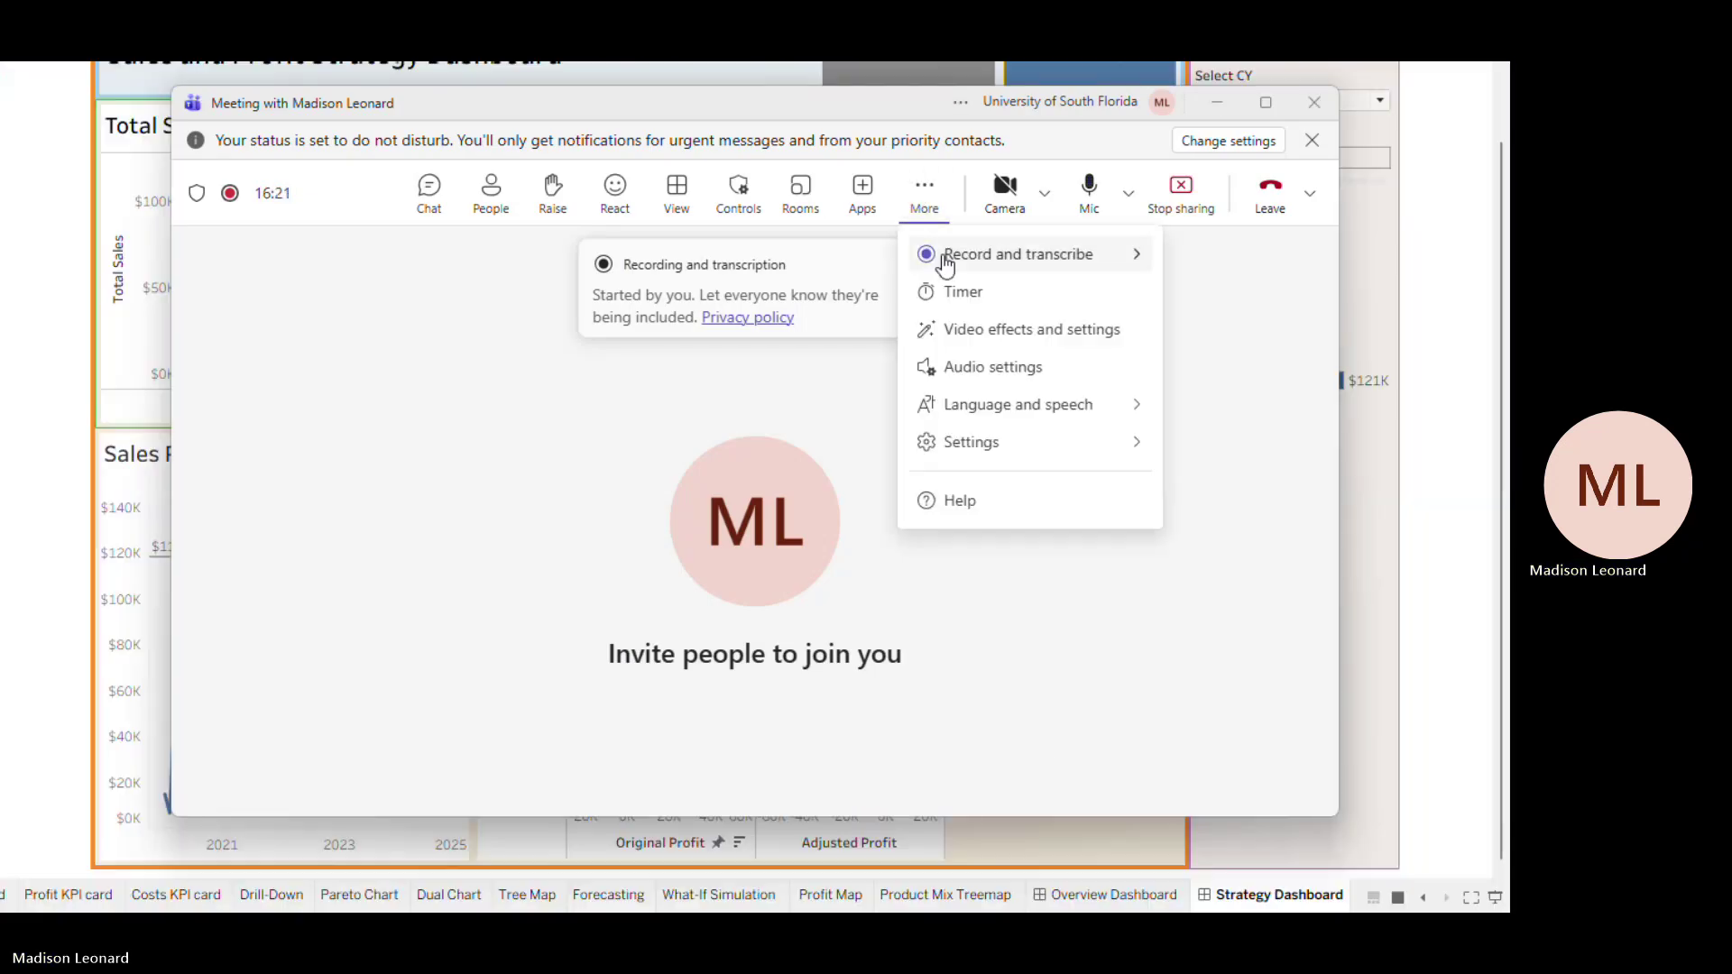
mouse_move(951, 260)
click(863, 264)
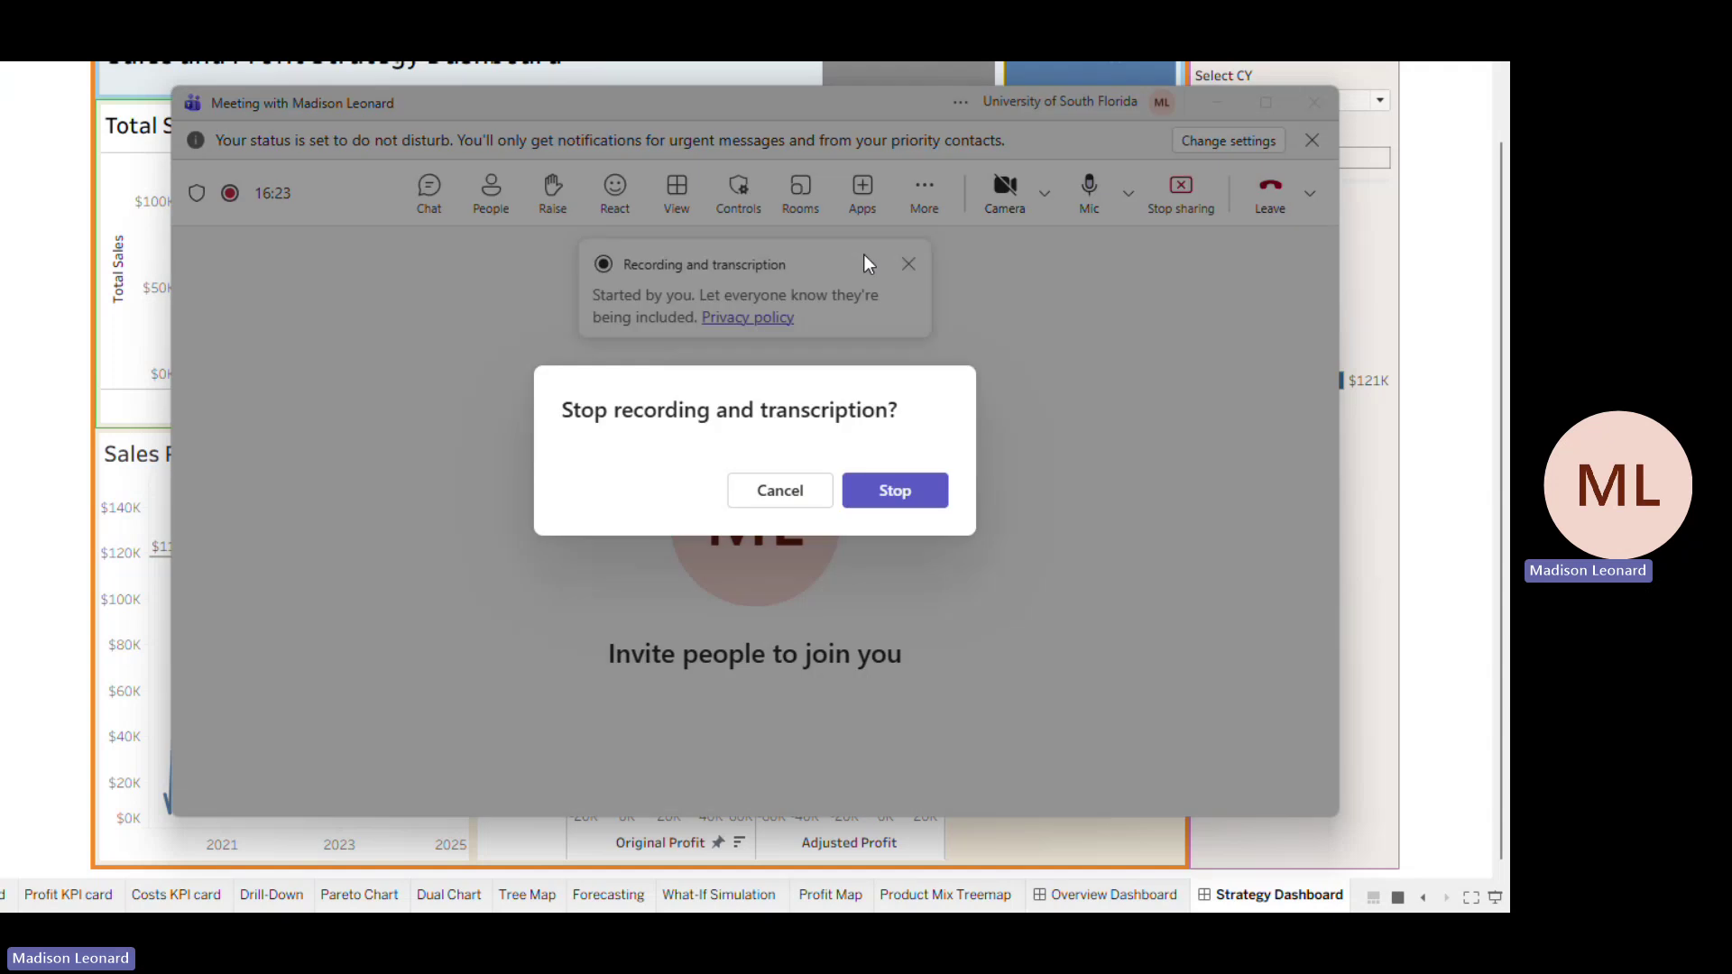
click(890, 495)
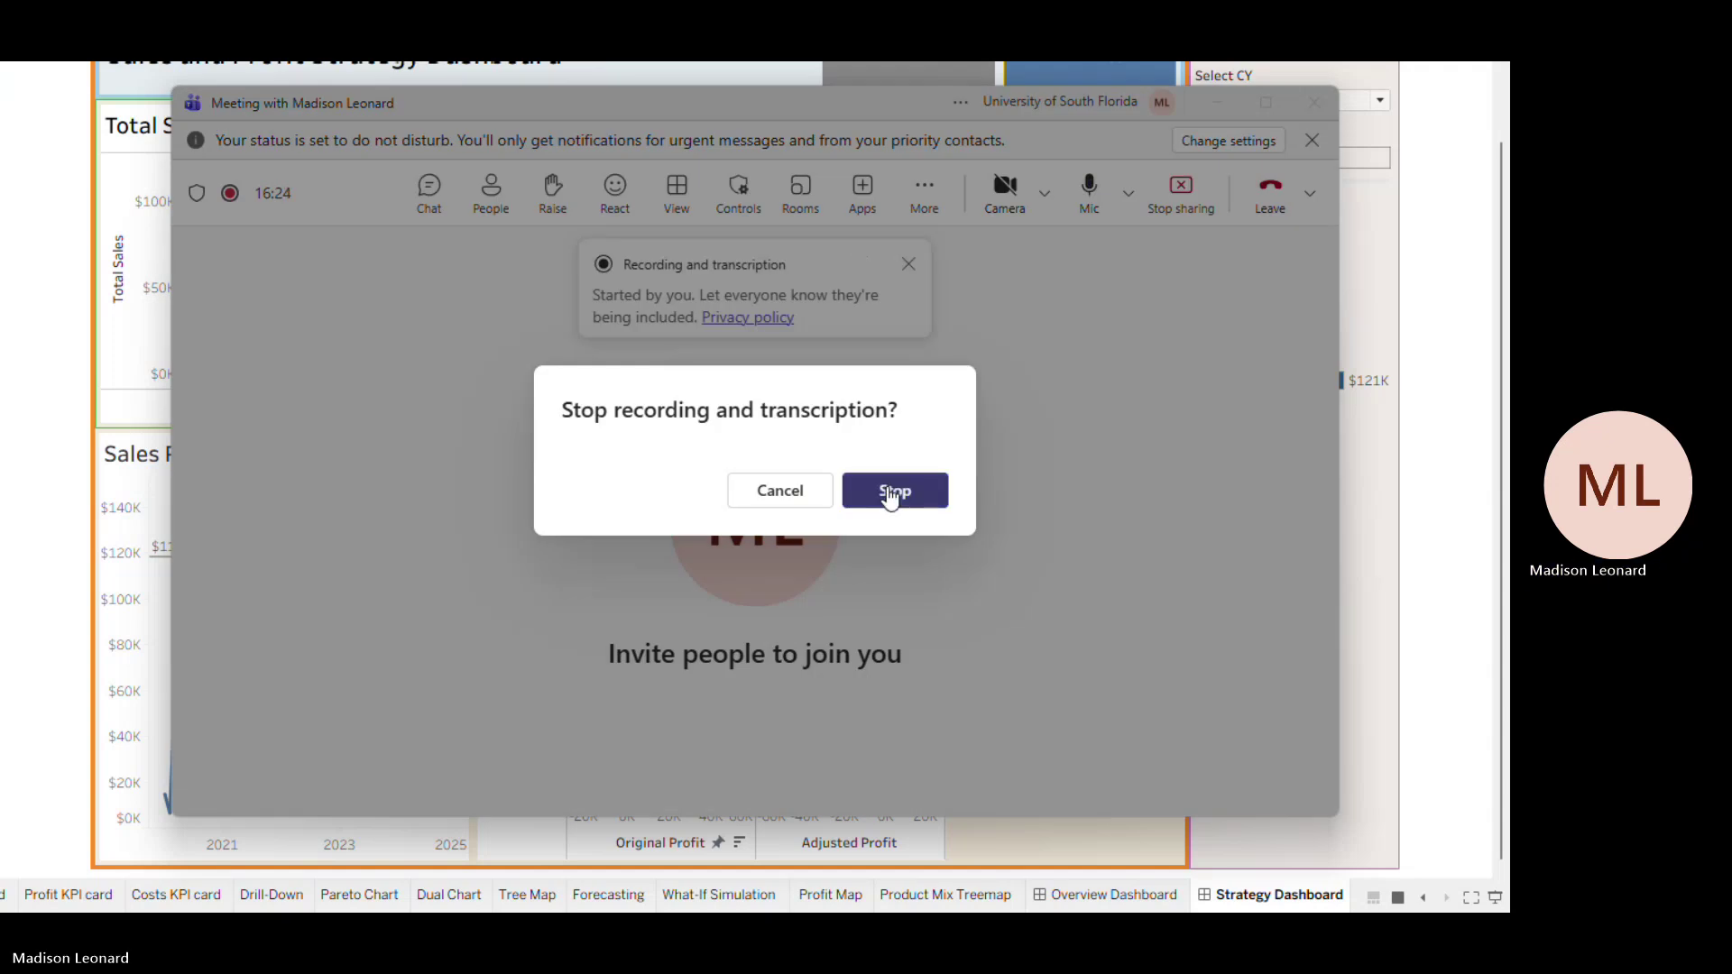